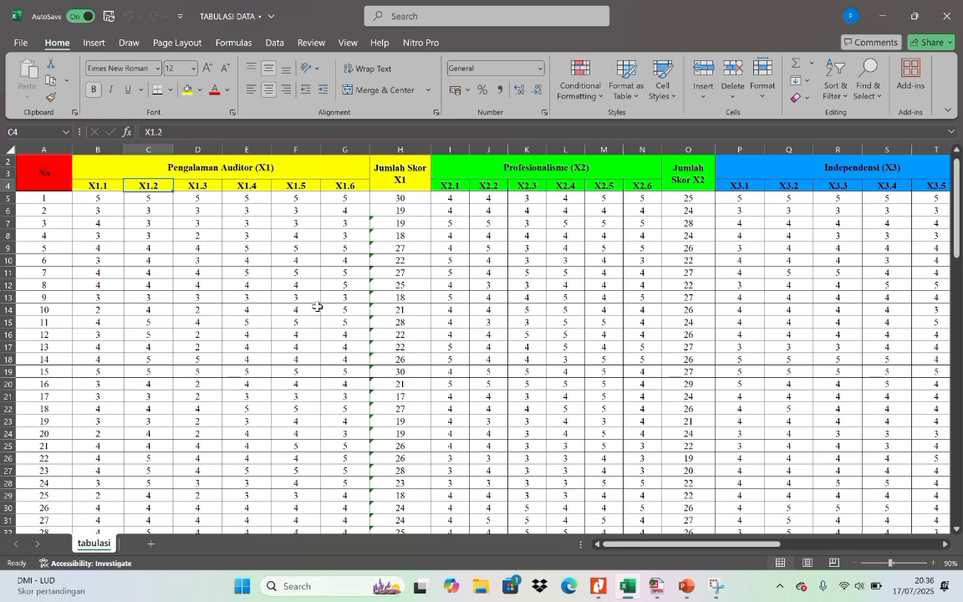
- Look through the tabulation sheet's score columns for X1, X2, X3 and Y and its respondent rows
{"action": "scroll", "coordinate": [398, 309], "scroll_direction": "right", "scroll_amount": 4}
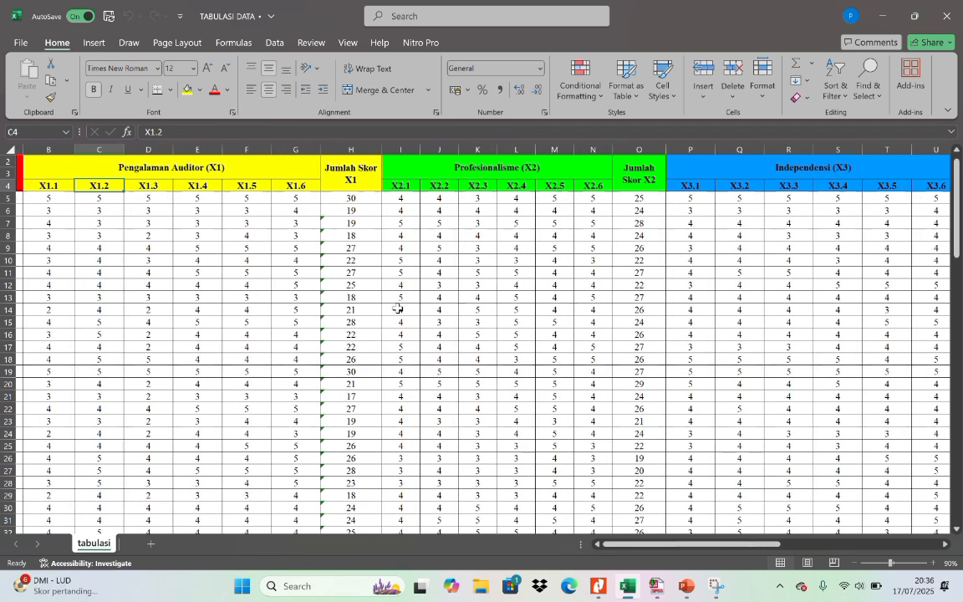
{"action": "scroll", "coordinate": [398, 309], "scroll_direction": "right", "scroll_amount": 5}
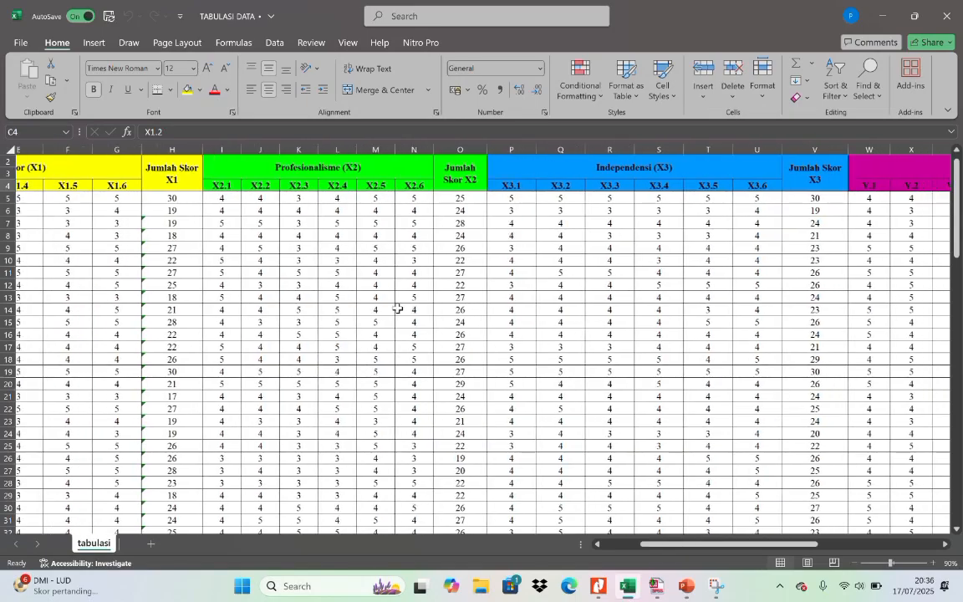
{"action": "scroll", "coordinate": [398, 308], "scroll_direction": "right", "scroll_amount": 5}
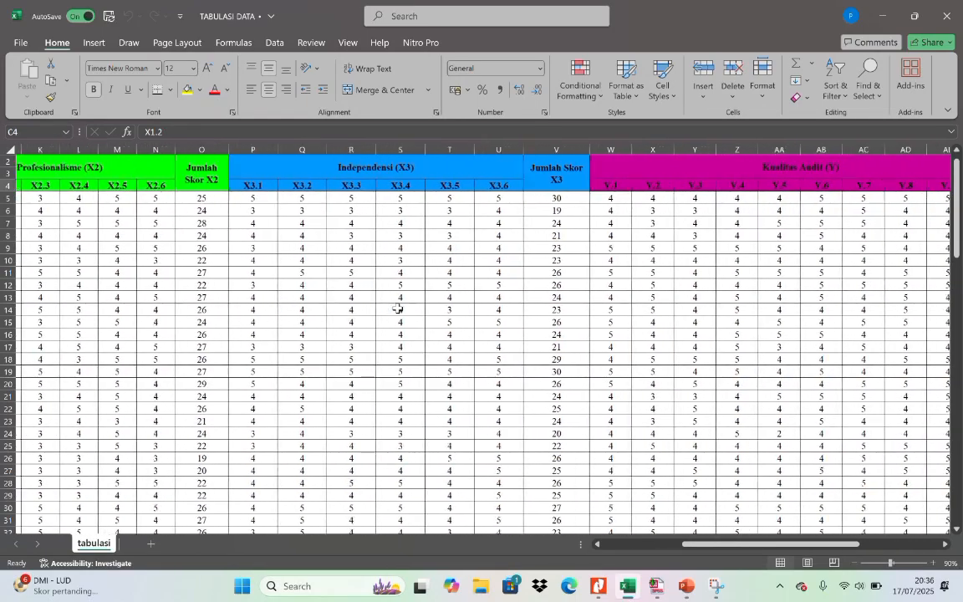
{"action": "scroll", "coordinate": [398, 309], "scroll_direction": "right", "scroll_amount": 1}
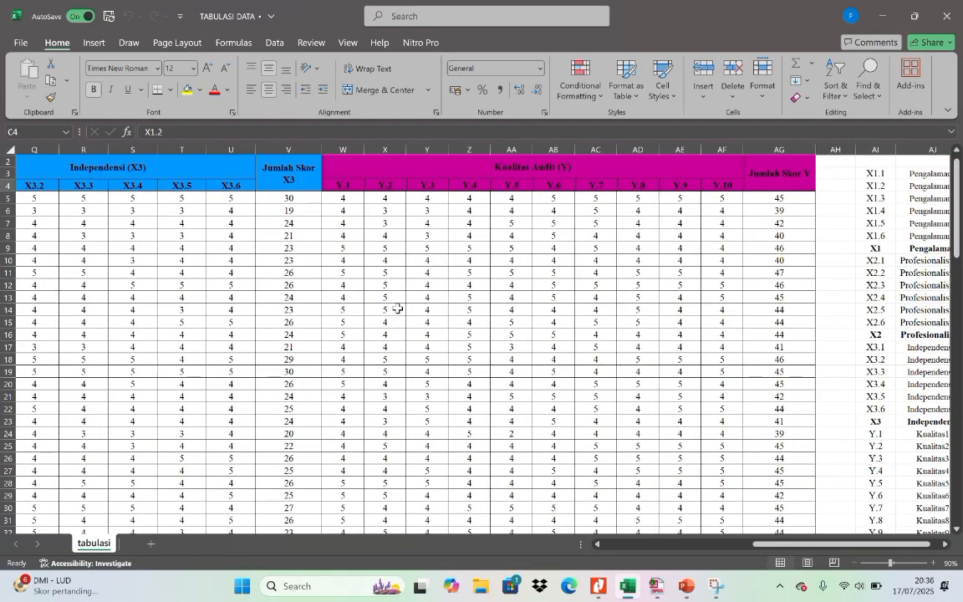
{"action": "scroll", "coordinate": [398, 309], "scroll_direction": "right", "scroll_amount": 2}
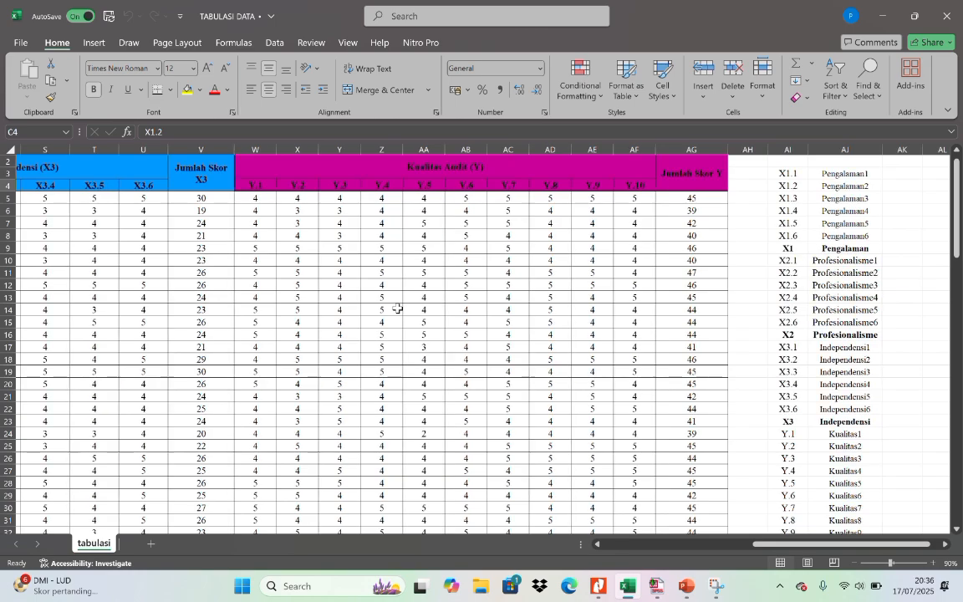
{"action": "scroll", "coordinate": [398, 309], "scroll_direction": "left", "scroll_amount": 10}
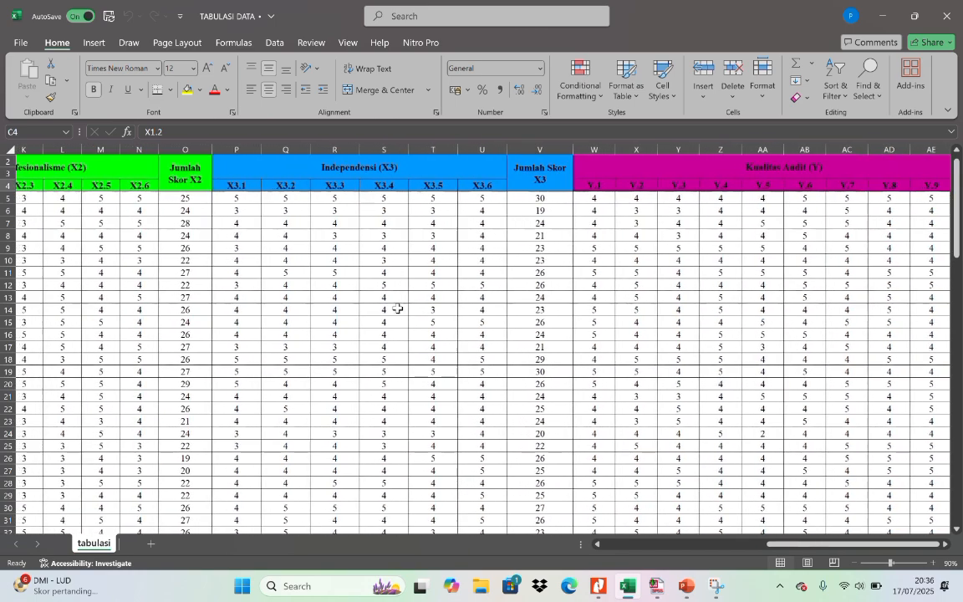
{"action": "scroll", "coordinate": [398, 308], "scroll_direction": "left", "scroll_amount": 3}
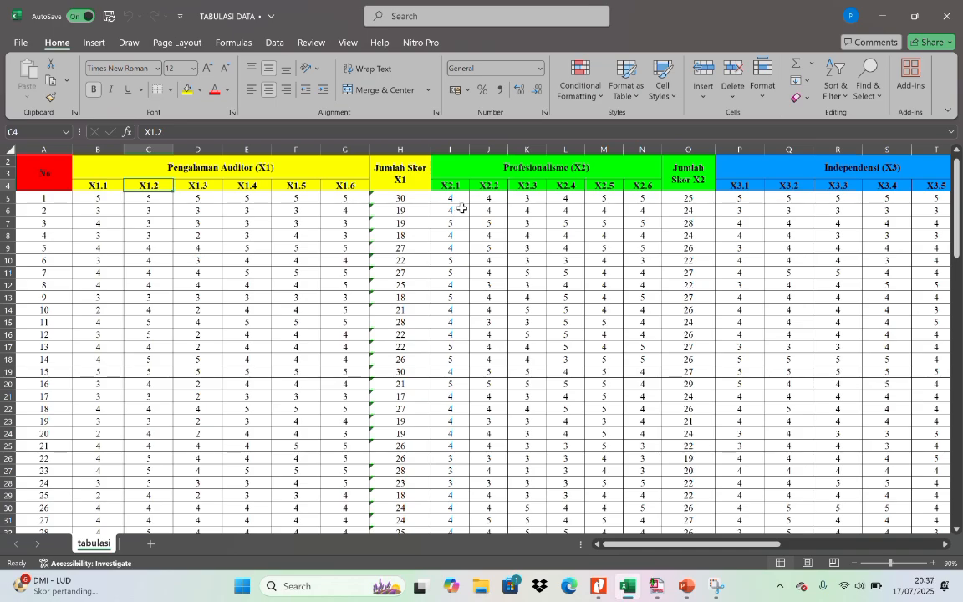
{"action": "scroll", "coordinate": [384, 362], "scroll_direction": "down", "scroll_amount": 1}
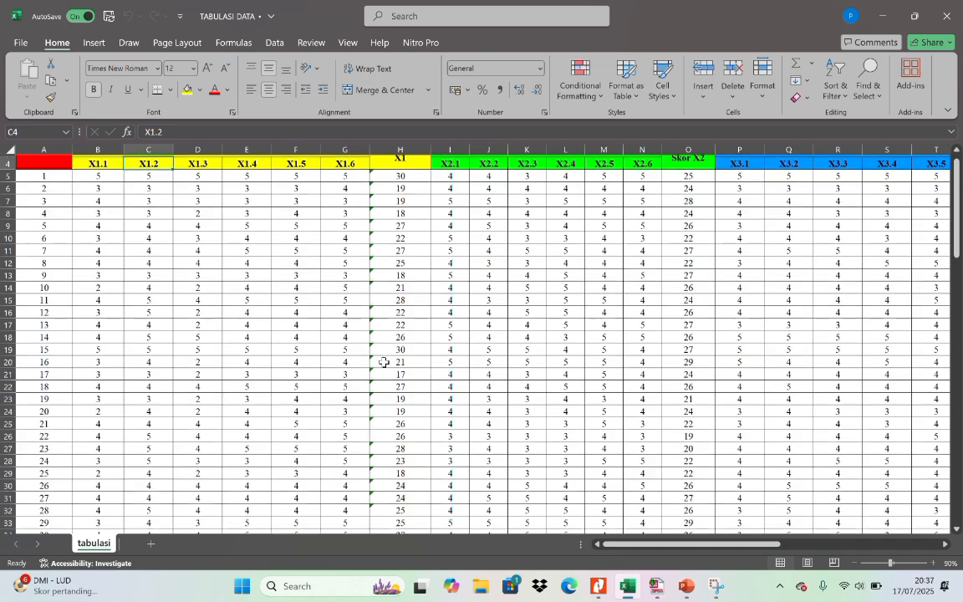
{"action": "scroll", "coordinate": [384, 362], "scroll_direction": "down", "scroll_amount": 3}
{"action": "scroll", "coordinate": [384, 362], "scroll_direction": "up", "scroll_amount": 4}
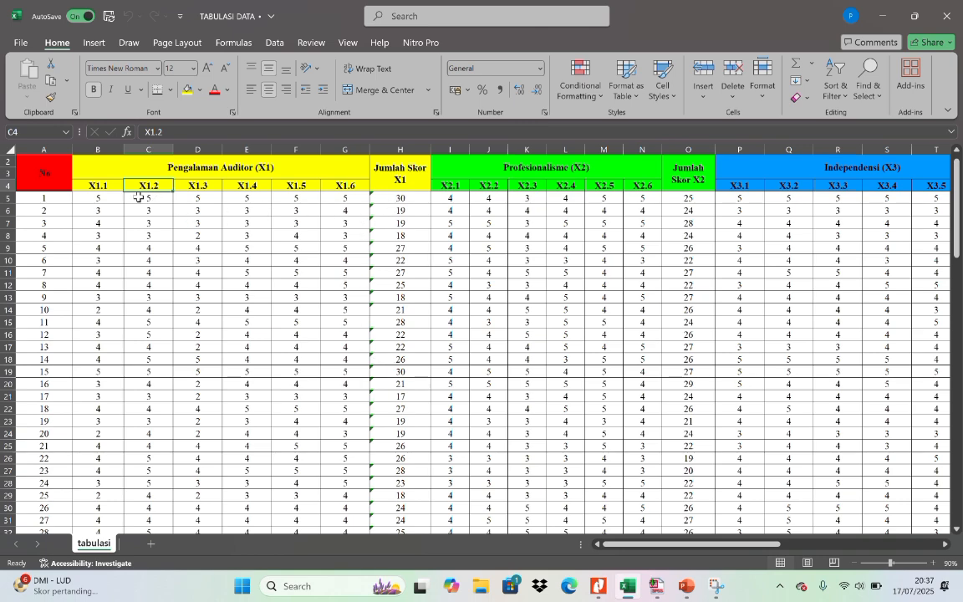
- Examine the item code headers in row 4, from X1.1 and X1.2 through X2.1 to the X3 and Y items
{"action": "left_click", "coordinate": [109, 186]}
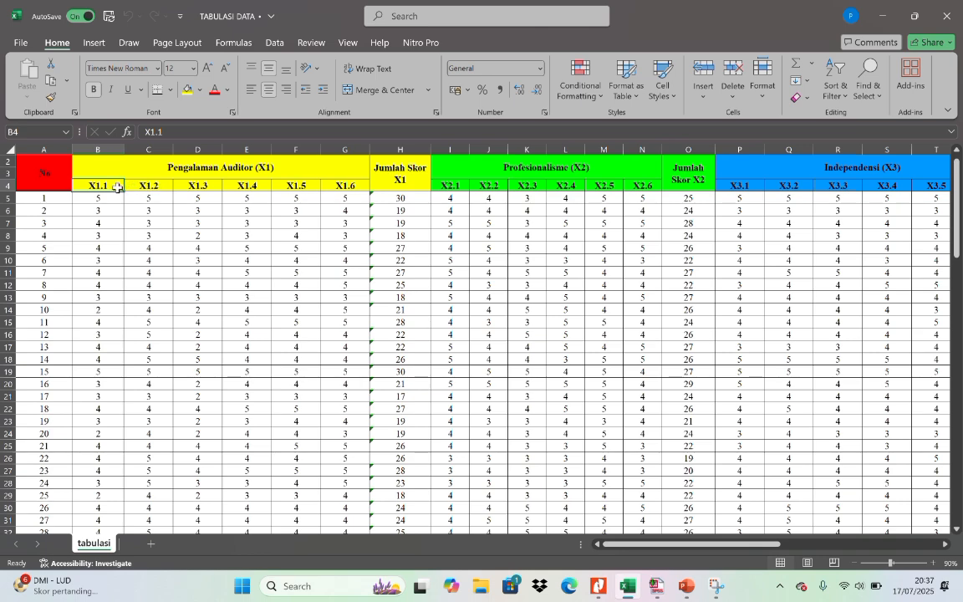
{"action": "left_click", "coordinate": [144, 186]}
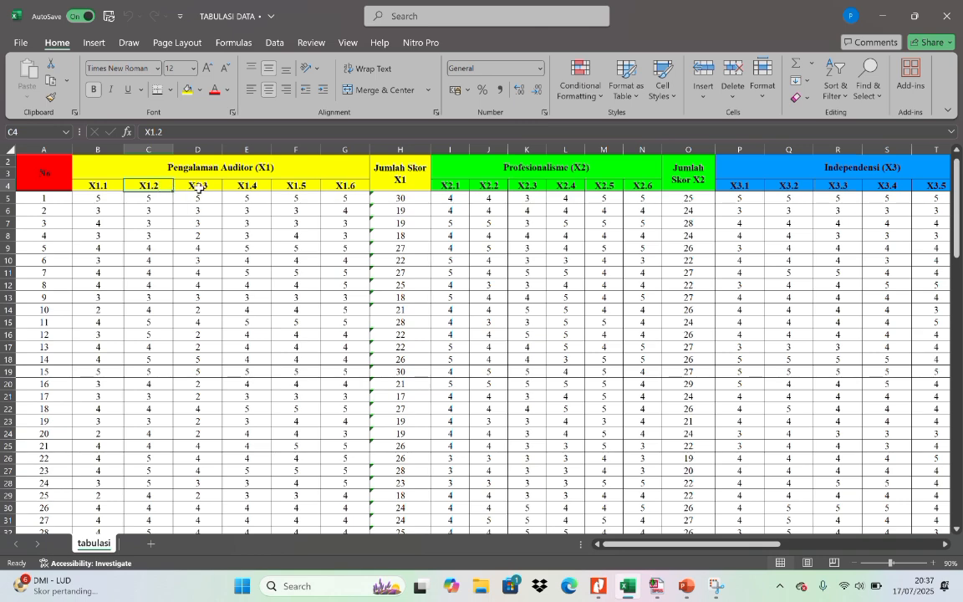
{"action": "left_click", "coordinate": [452, 187]}
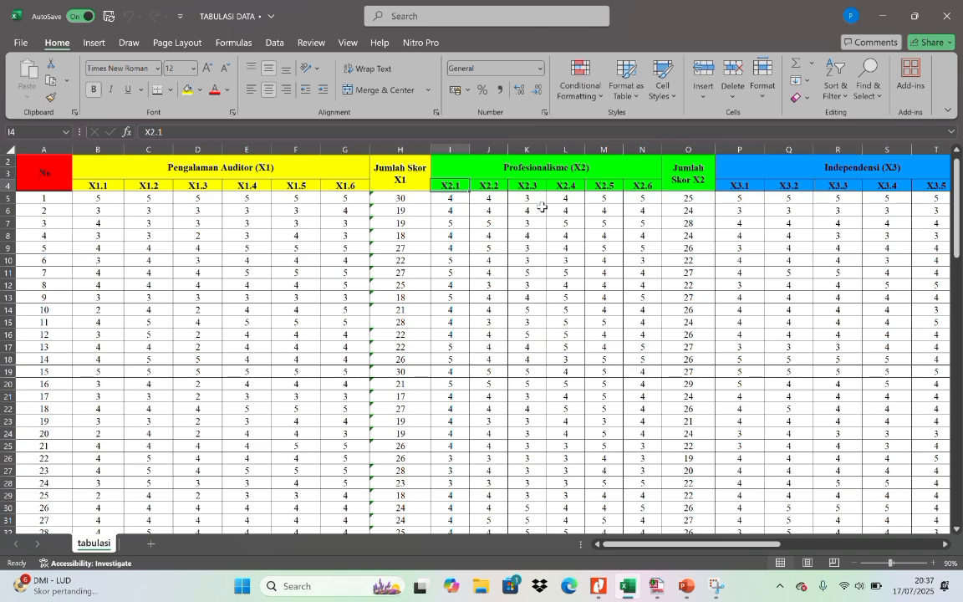
{"action": "scroll", "coordinate": [593, 219], "scroll_direction": "right", "scroll_amount": 3}
{"action": "scroll", "coordinate": [600, 222], "scroll_direction": "right", "scroll_amount": 4}
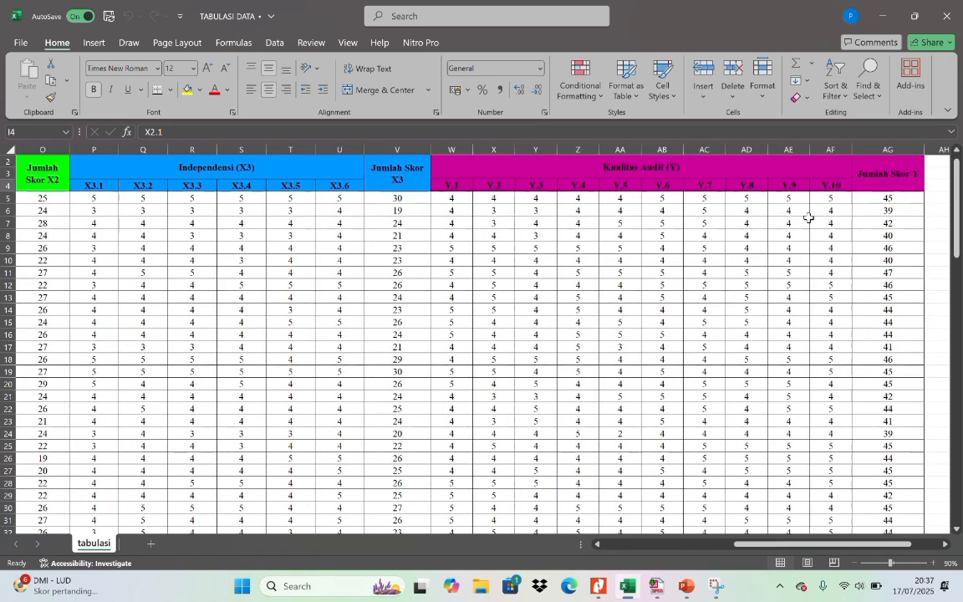
{"action": "scroll", "coordinate": [333, 276], "scroll_direction": "left", "scroll_amount": 4}
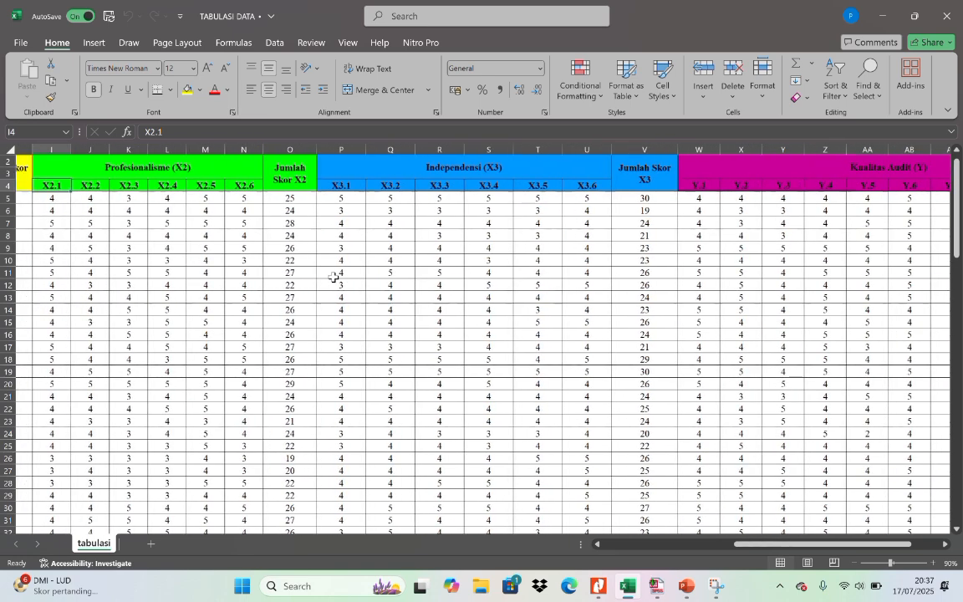
{"action": "scroll", "coordinate": [333, 276], "scroll_direction": "left", "scroll_amount": 4}
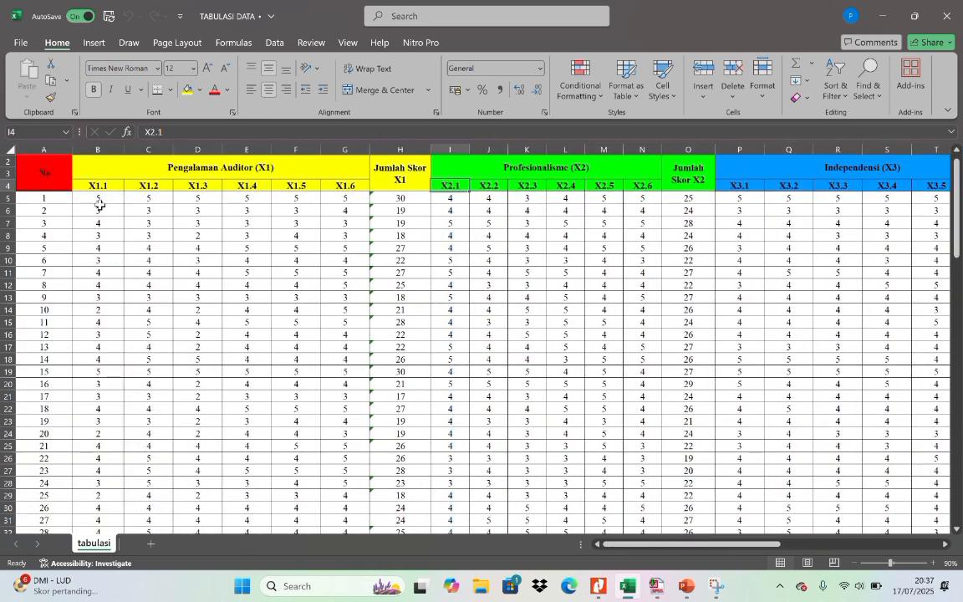
- Copy all respondent scores and totals in B5:AG111, excluding the headers and the number column
{"action": "left_click", "coordinate": [98, 204]}
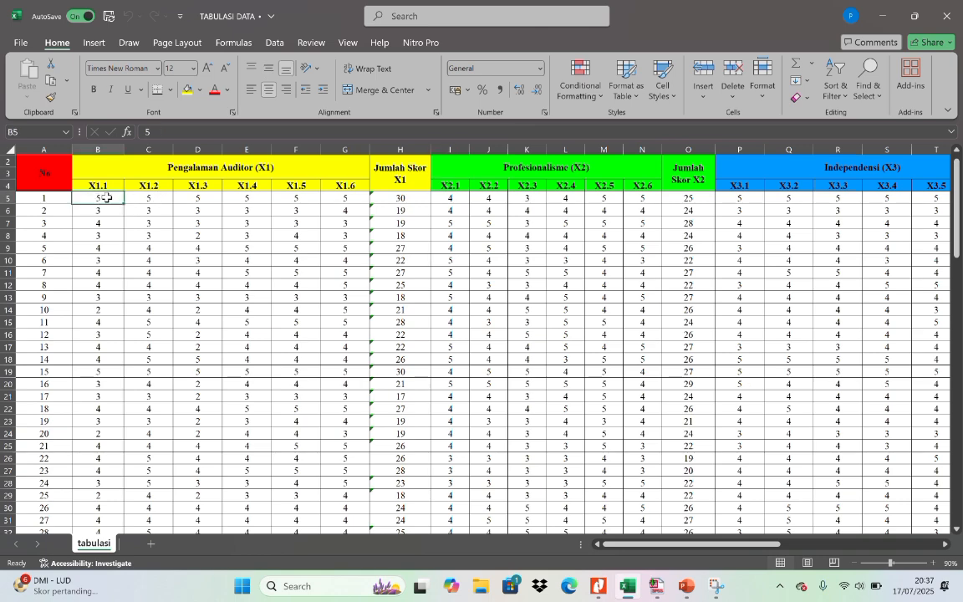
{"action": "left_click_drag", "start_coordinate": [107, 198], "coordinate": [855, 453]}
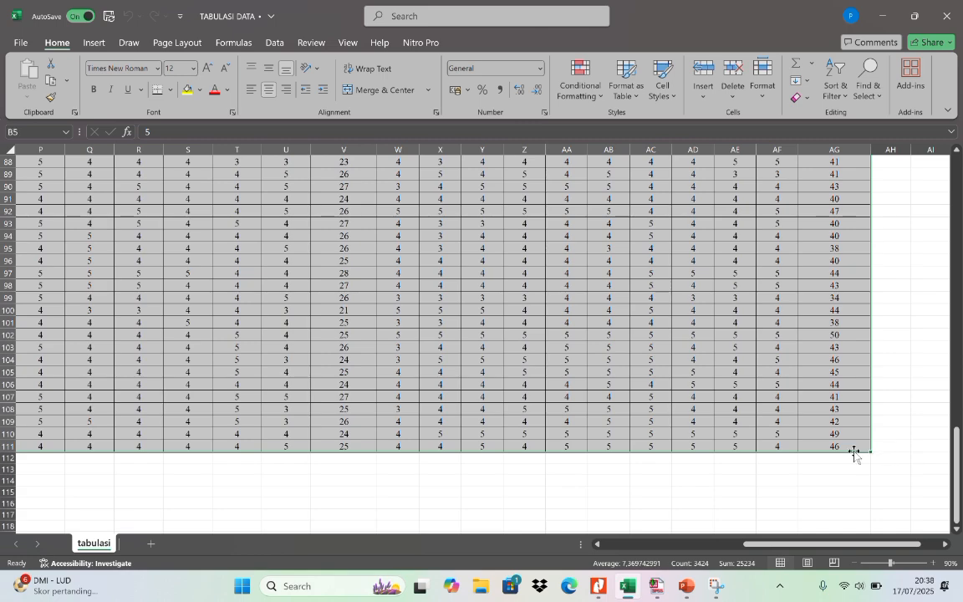
{"action": "key", "text": "ctrl+c"}
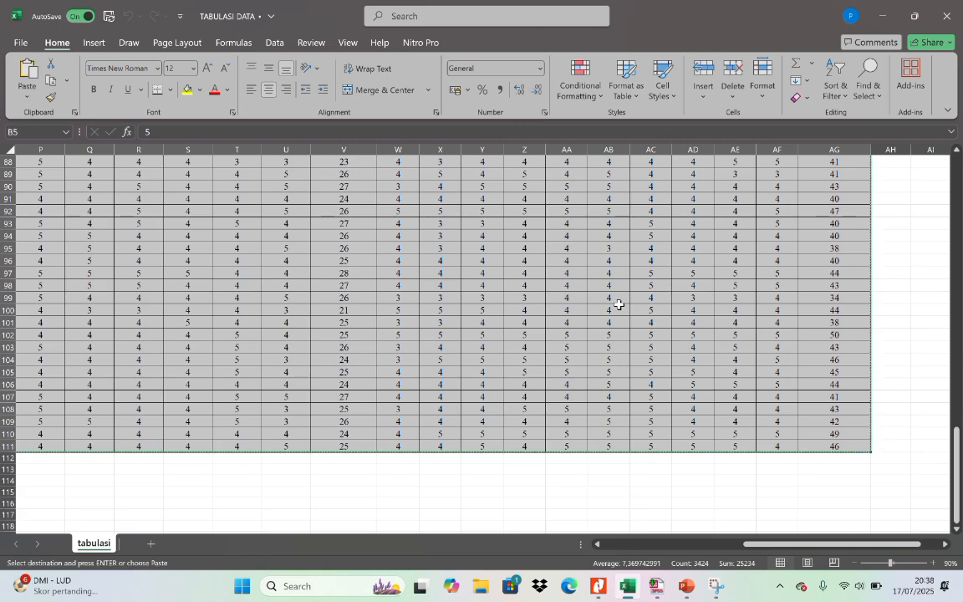
{"action": "scroll", "coordinate": [619, 305], "scroll_direction": "up", "scroll_amount": 20}
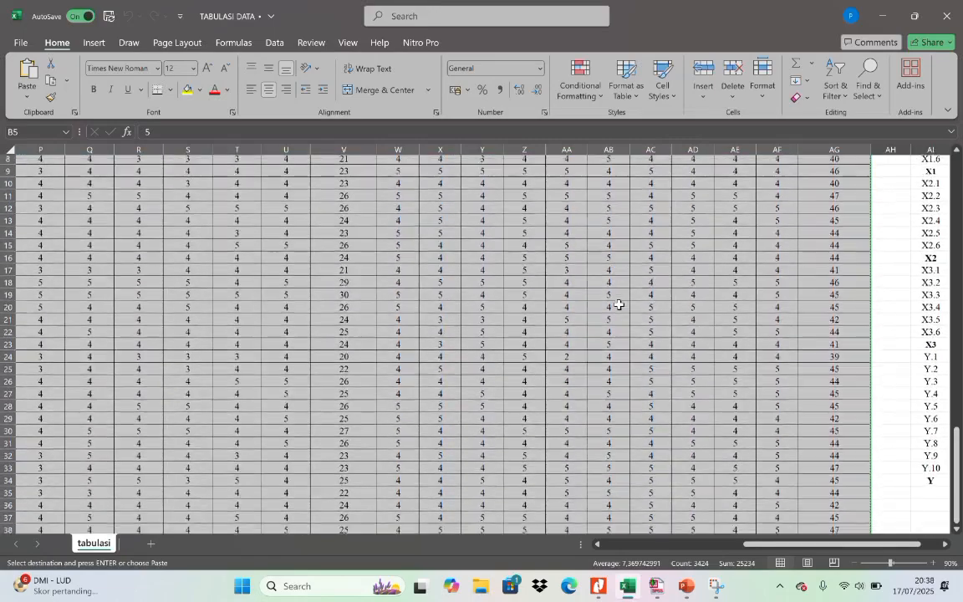
{"action": "scroll", "coordinate": [619, 304], "scroll_direction": "left", "scroll_amount": 8}
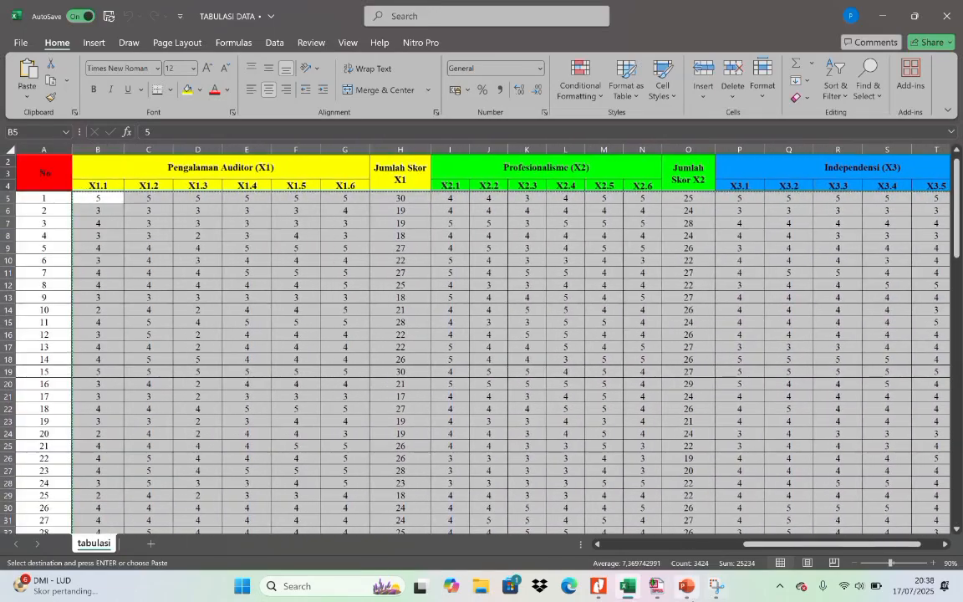
- Switch to the untitled SPSS Data Editor and paste the copied scores starting at row 1 of the first variable
{"action": "mouse_move", "coordinate": [661, 588]}
{"action": "left_click", "coordinate": [615, 520]}
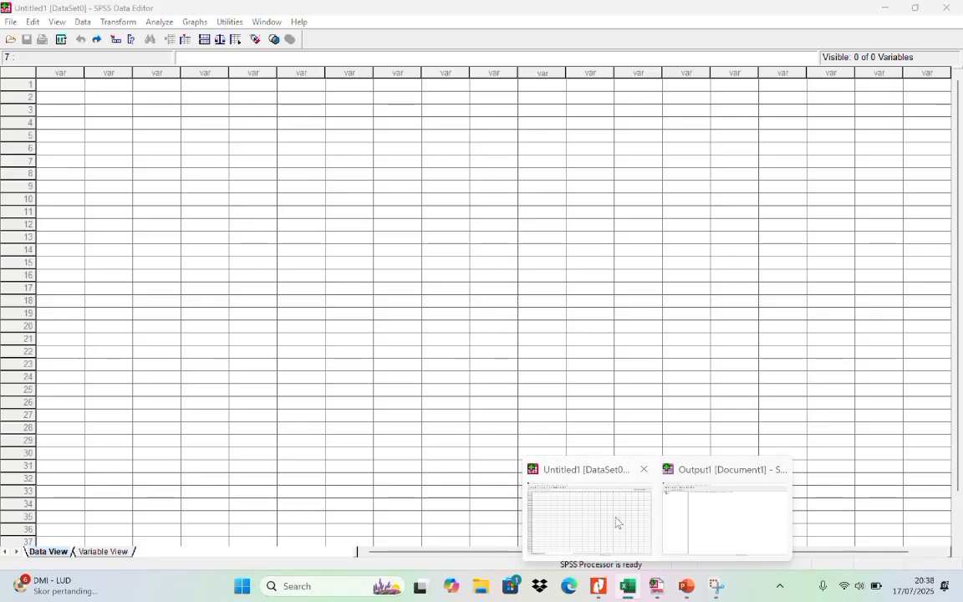
{"action": "left_click", "coordinate": [67, 87]}
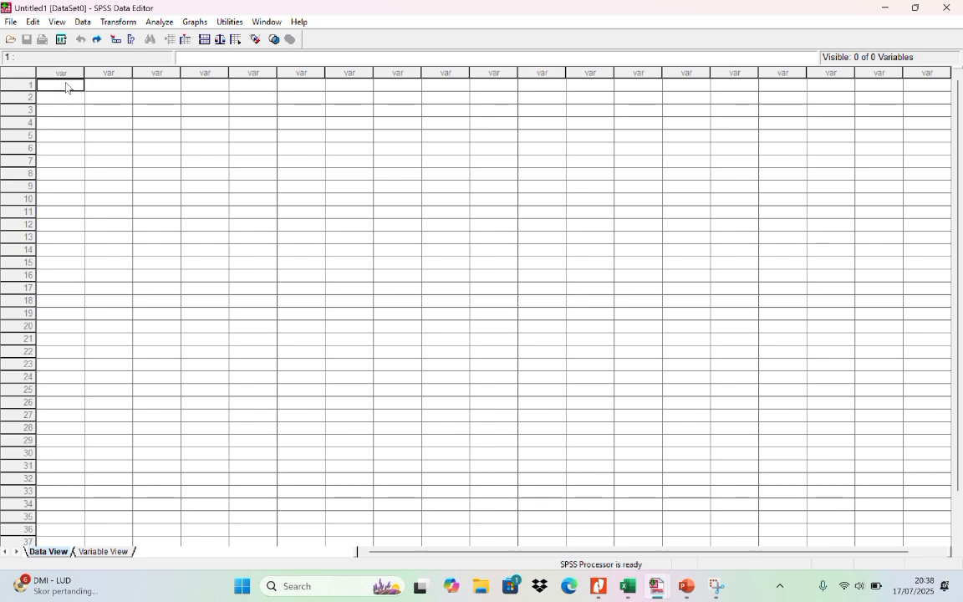
{"action": "key", "text": "ctrl+v"}
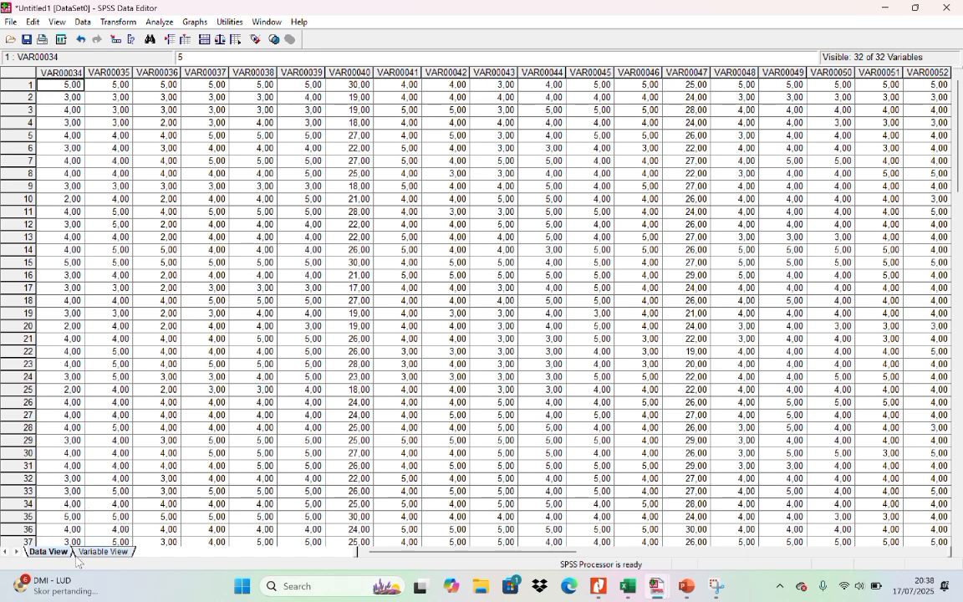
- In the variable definitions, rename the first three variables as X1.1, X1.2 and X1.3
{"action": "left_click", "coordinate": [102, 552]}
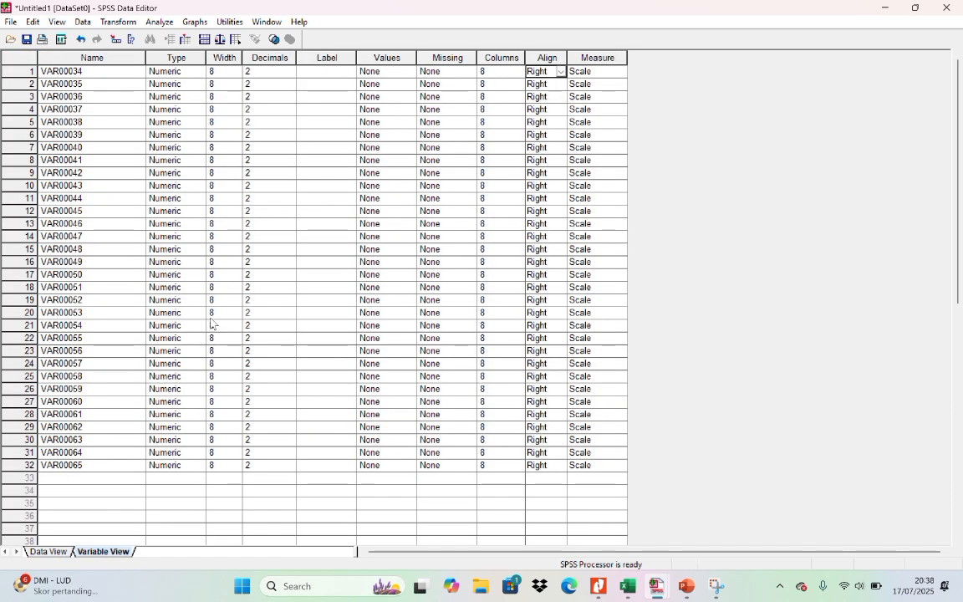
{"action": "left_click", "coordinate": [102, 71]}
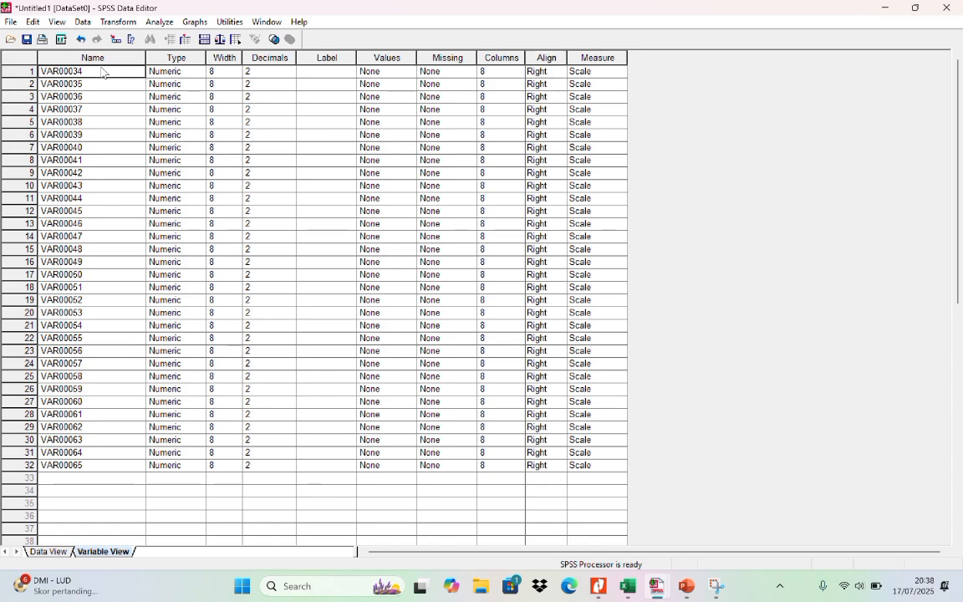
{"action": "left_click", "coordinate": [50, 551]}
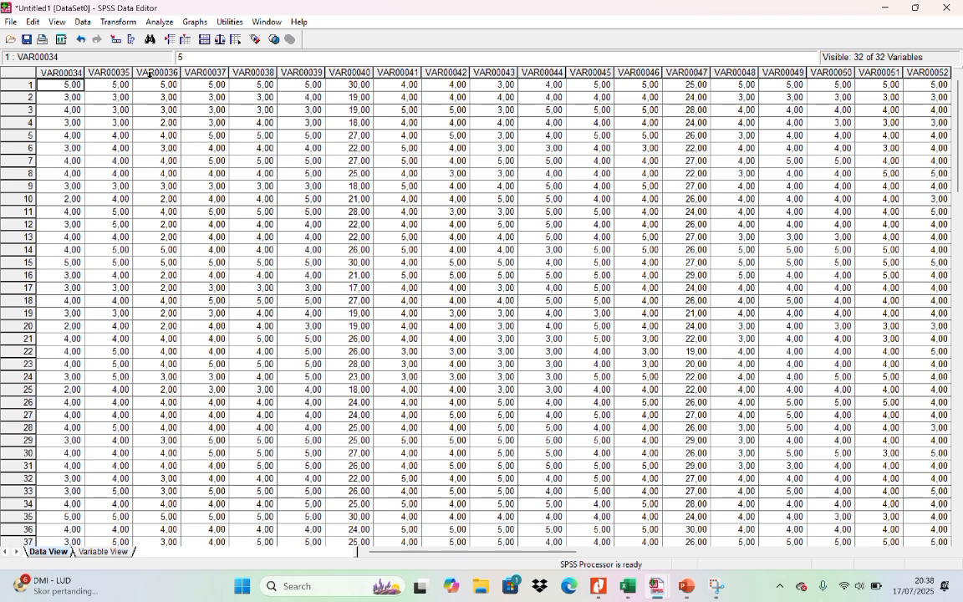
{"action": "left_click", "coordinate": [121, 551]}
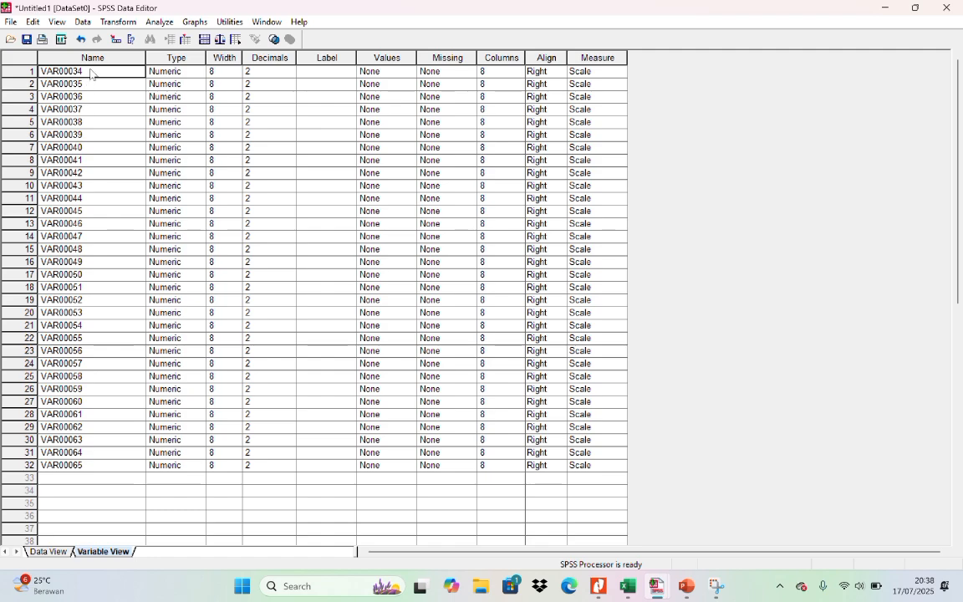
{"action": "key", "text": "Caps_Lock"}
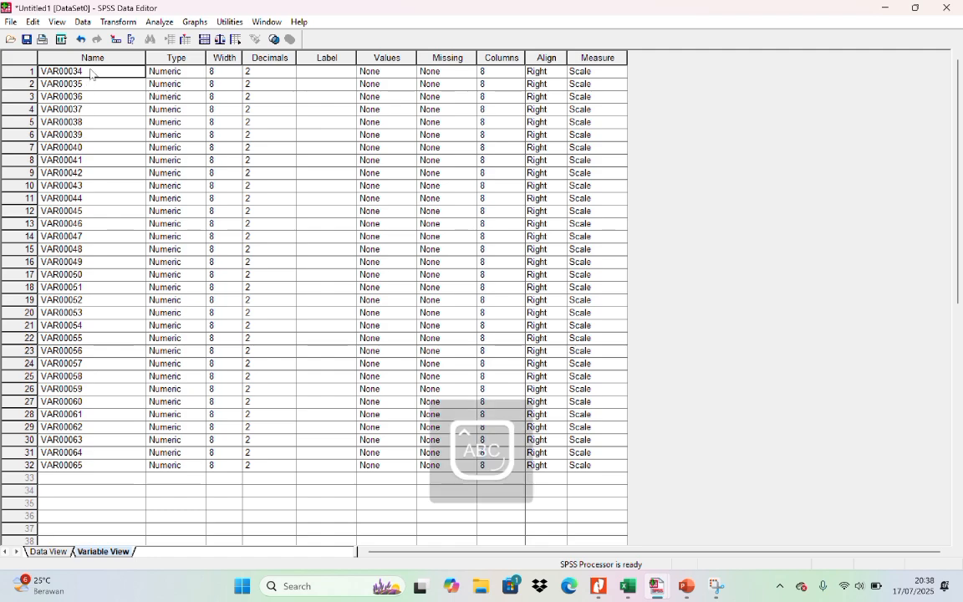
{"action": "type", "text": "X1"}
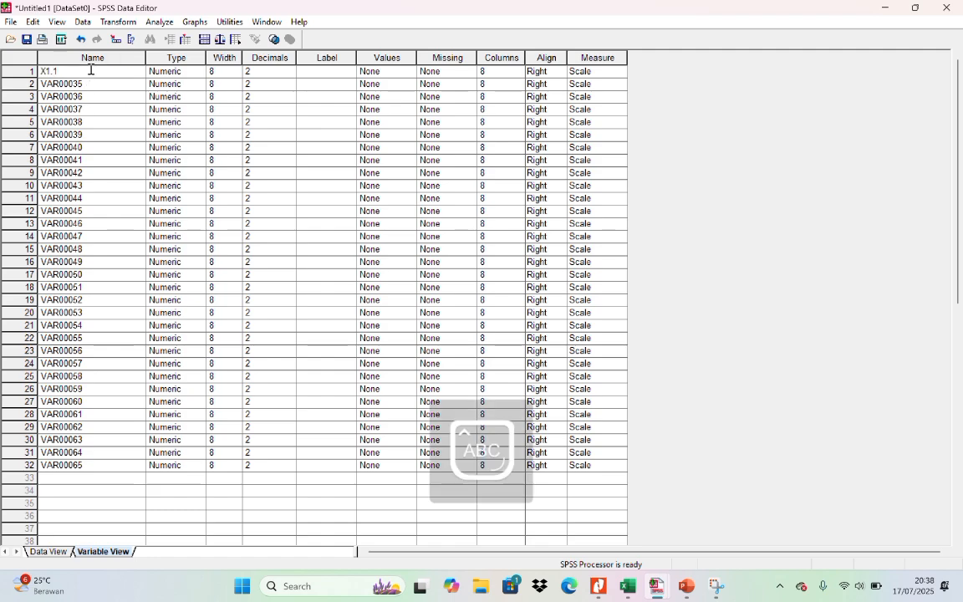
{"action": "type", "text": ".1"}
{"action": "left_click", "coordinate": [92, 84]}
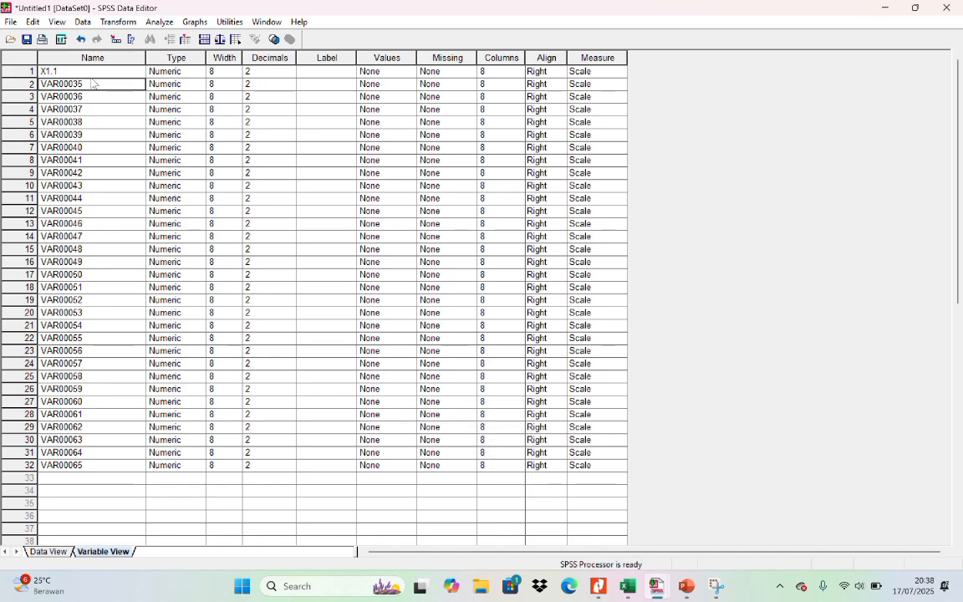
{"action": "type", "text": "X1.2"}
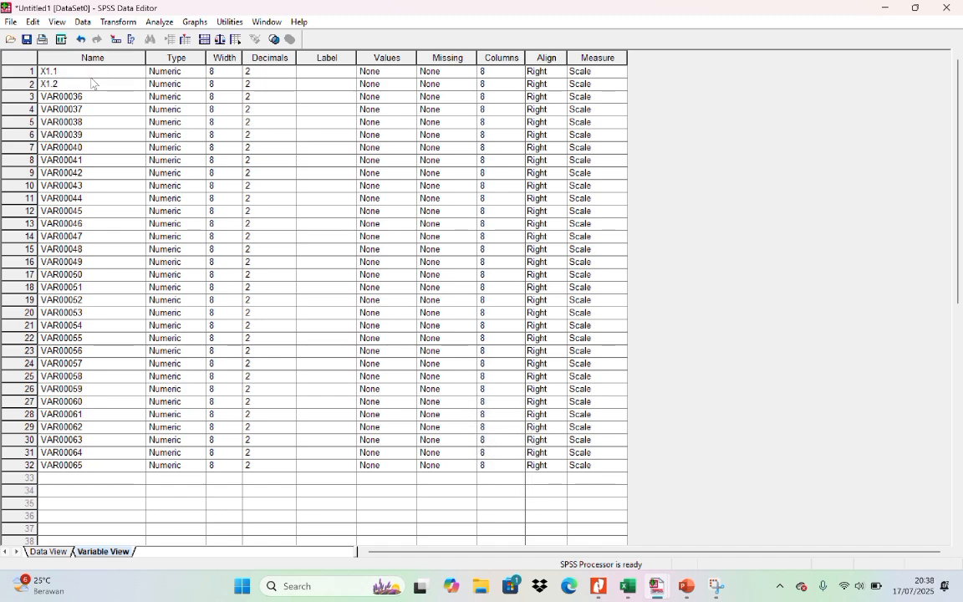
{"action": "left_click", "coordinate": [89, 96]}
{"action": "type", "text": "X1.3"}
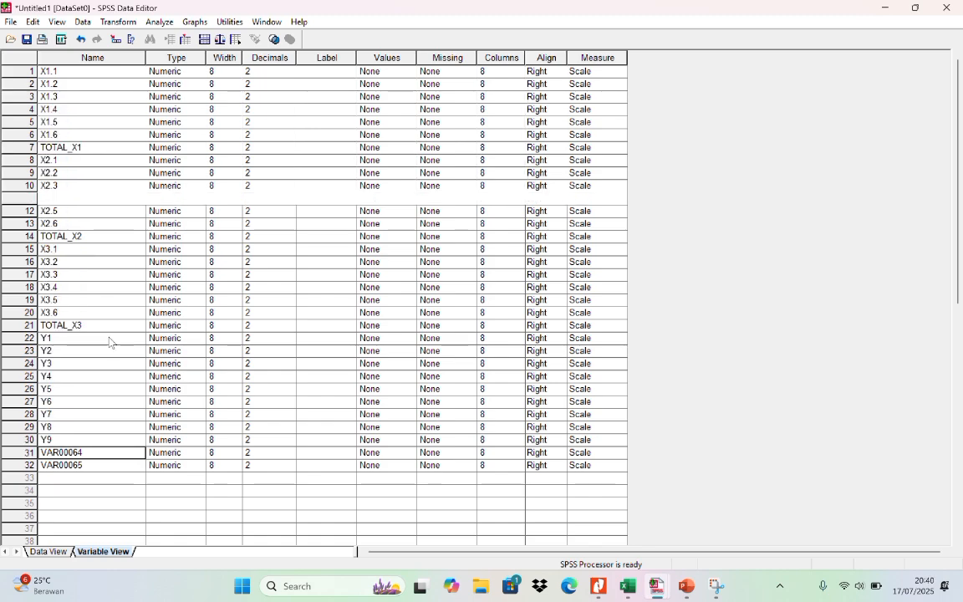
- Rename the last two variables, in rows 31 and 32, as Y10 and TOTAL_Y
{"action": "type", "text": "Y10"}
{"action": "key", "text": "Return"}
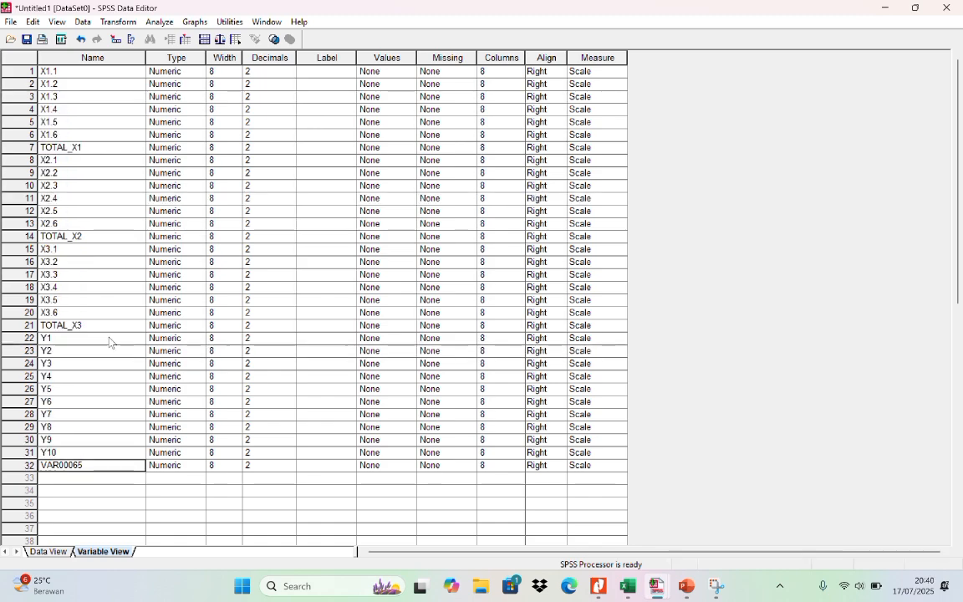
{"action": "type", "text": "TOTAL"}
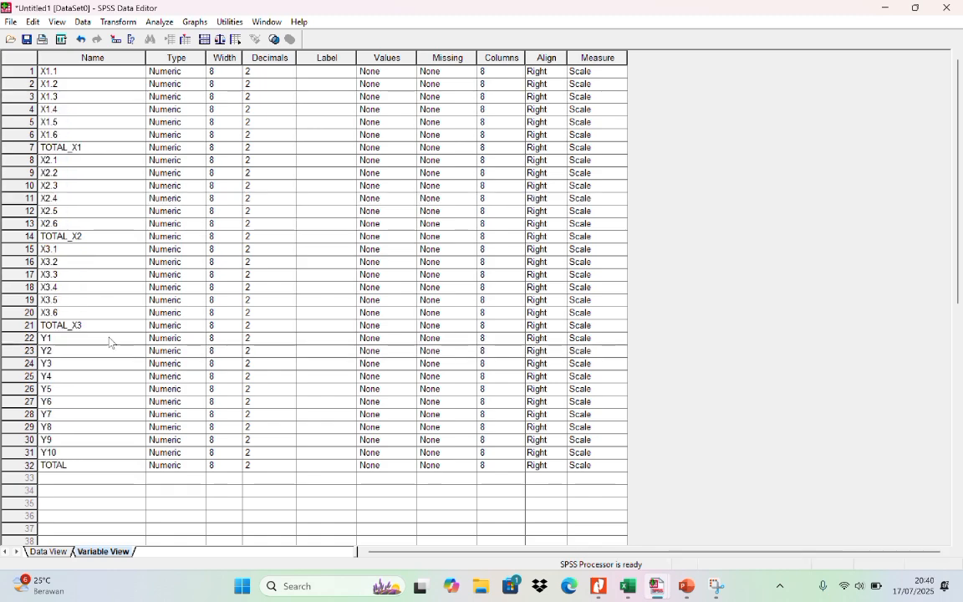
{"action": "type", "text": "_Y"}
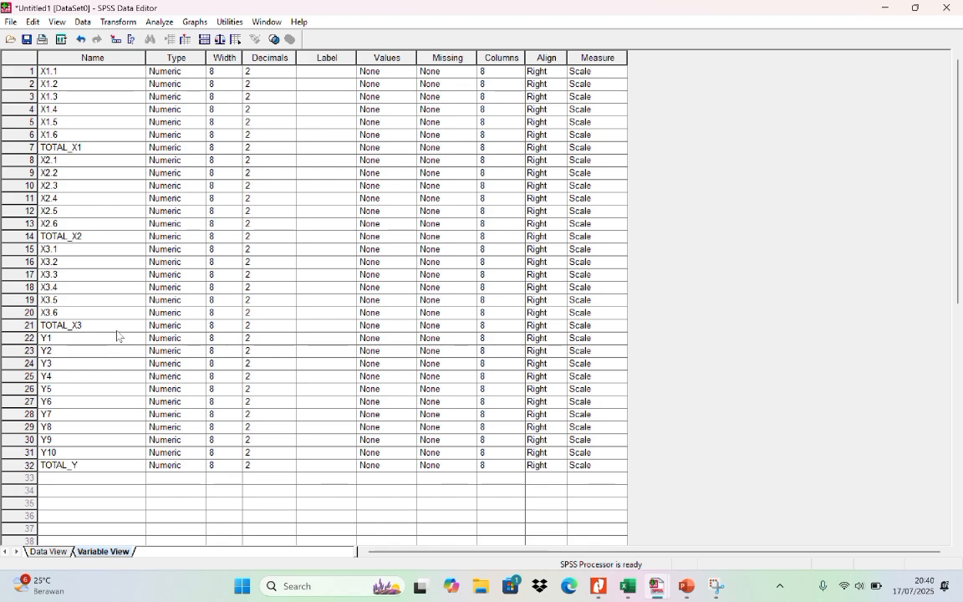
- Look over the pasted scores in the data sheet, and set the decimals of variable X1.1 to 0
{"action": "left_click", "coordinate": [48, 552]}
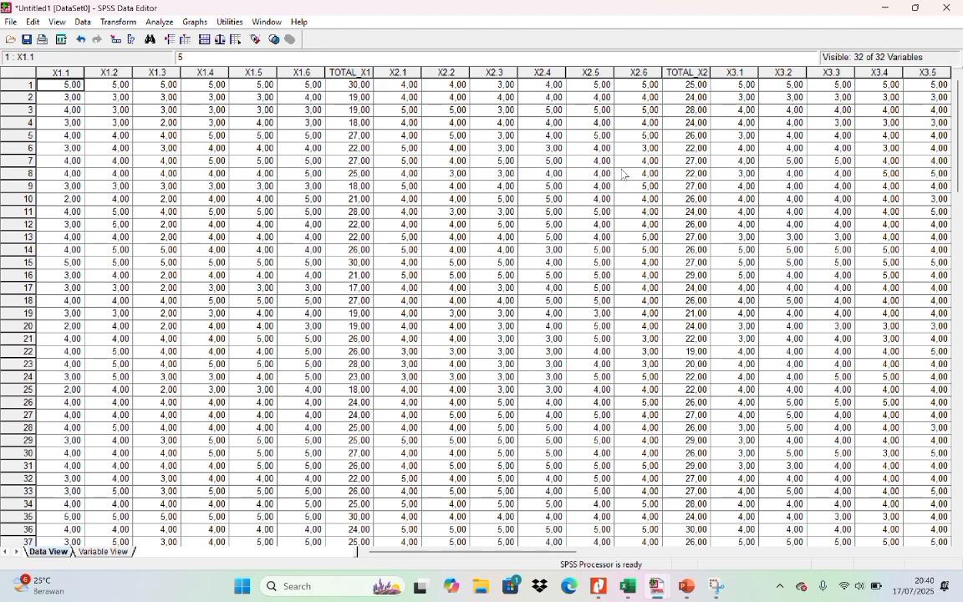
{"action": "left_click_drag", "start_coordinate": [563, 553], "coordinate": [356, 552]}
{"action": "left_click", "coordinate": [120, 554]}
{"action": "left_click", "coordinate": [289, 72]}
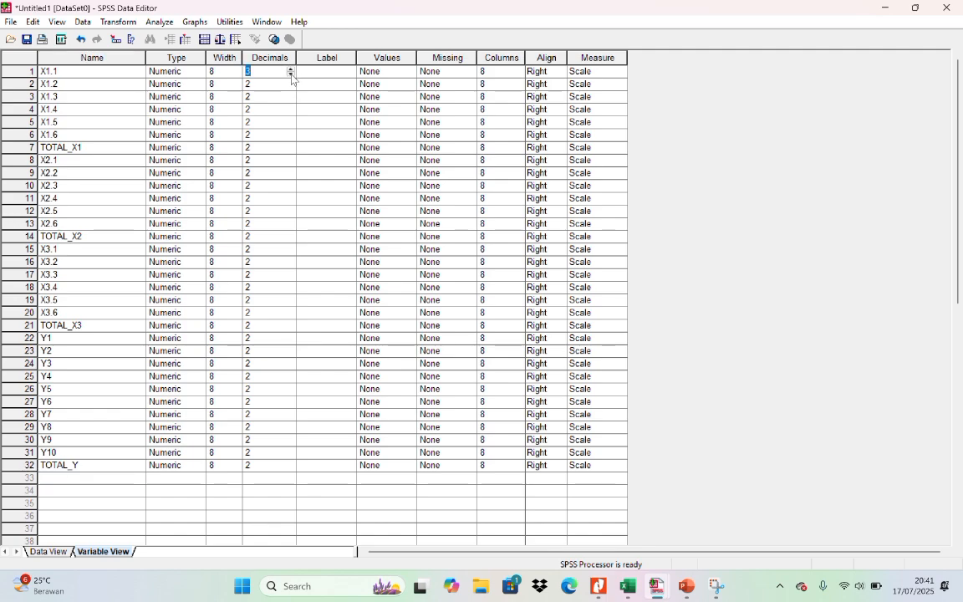
{"action": "left_click", "coordinate": [291, 75]}
{"action": "left_click", "coordinate": [291, 76]}
{"action": "left_click", "coordinate": [291, 76]}
- Set the decimals of all remaining variables, X1.2 through TOTAL_Y, to 0 and check the scores in the data sheet
{"action": "left_click", "coordinate": [291, 88]}
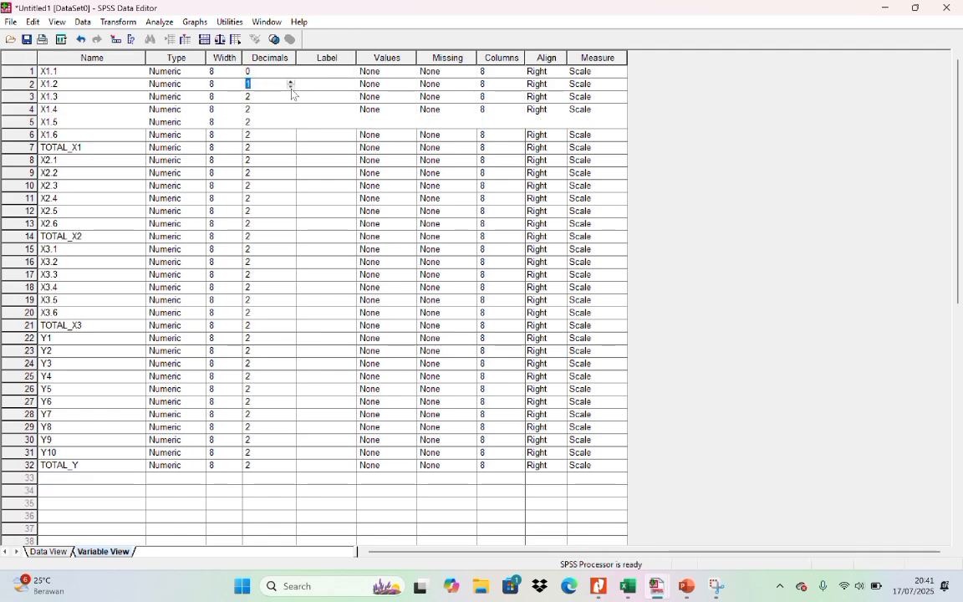
{"action": "left_click", "coordinate": [279, 73]}
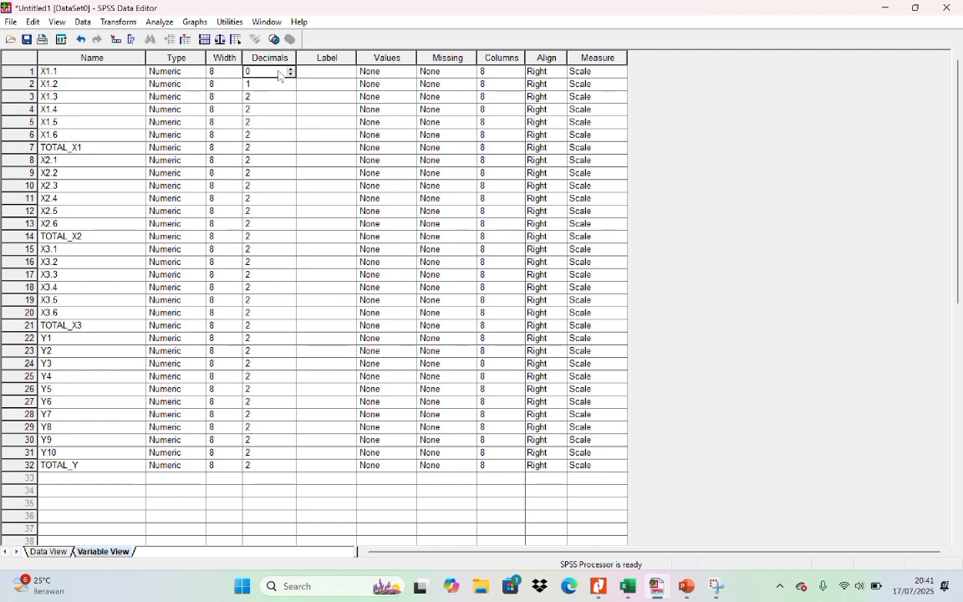
{"action": "left_click", "coordinate": [278, 86]}
{"action": "left_click", "coordinate": [275, 97]}
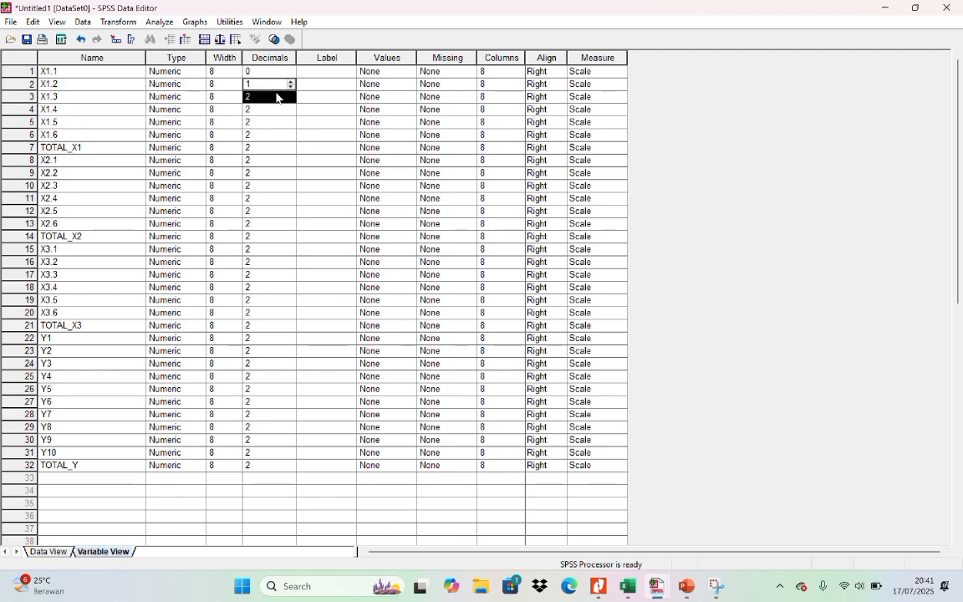
{"action": "left_click_drag", "start_coordinate": [276, 97], "coordinate": [263, 467]}
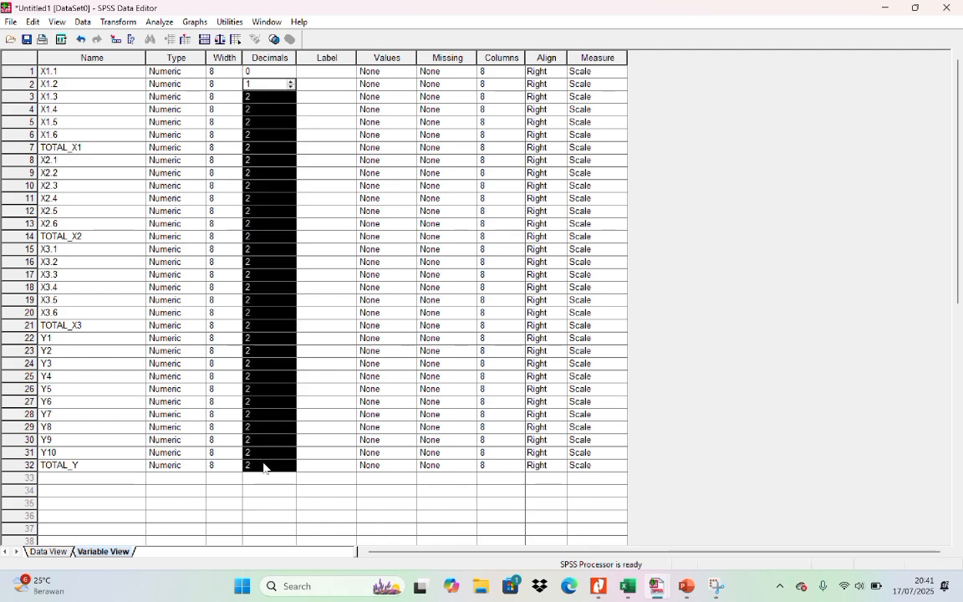
{"action": "type", "text": "0"}
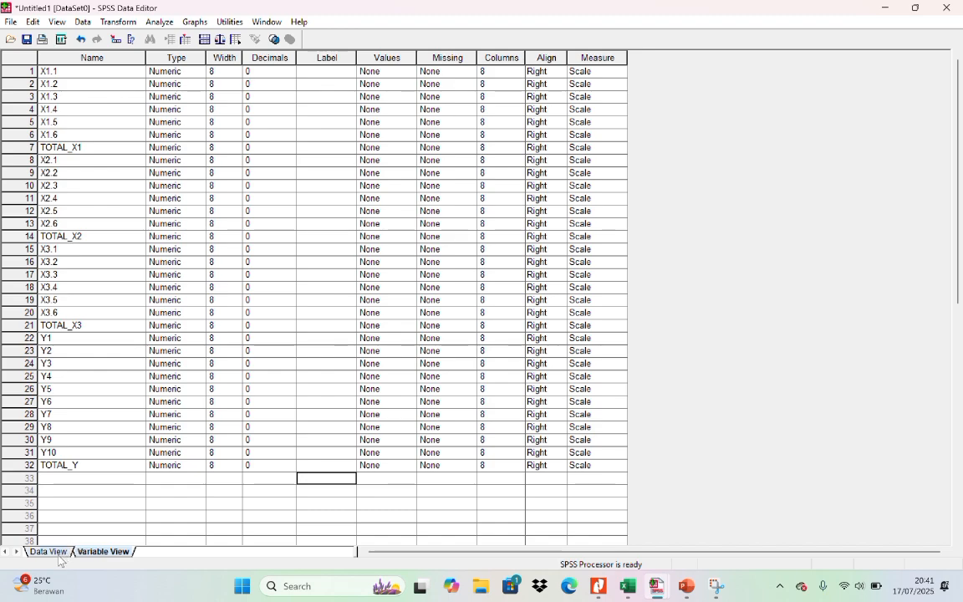
{"action": "left_click", "coordinate": [48, 552]}
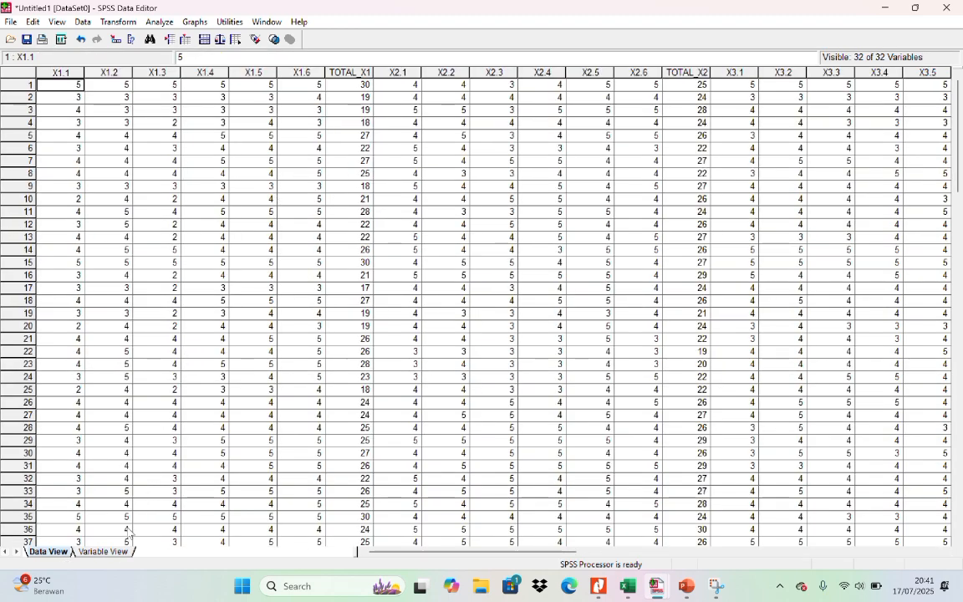
- Start the value labels of variable X1.1 by adding the label STS for value 1
{"action": "left_click", "coordinate": [103, 552]}
{"action": "left_click", "coordinate": [409, 72]}
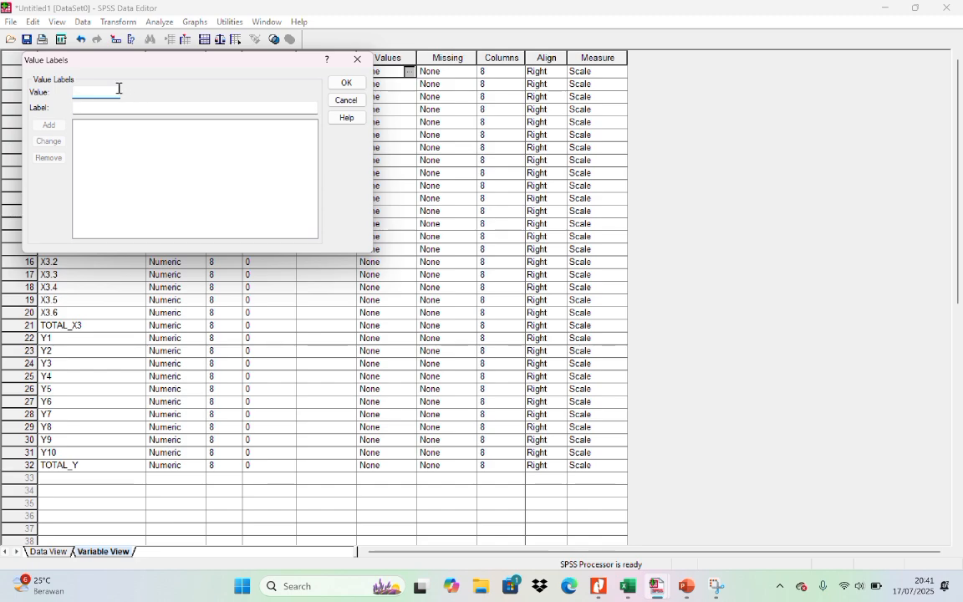
{"action": "type", "text": "1"}
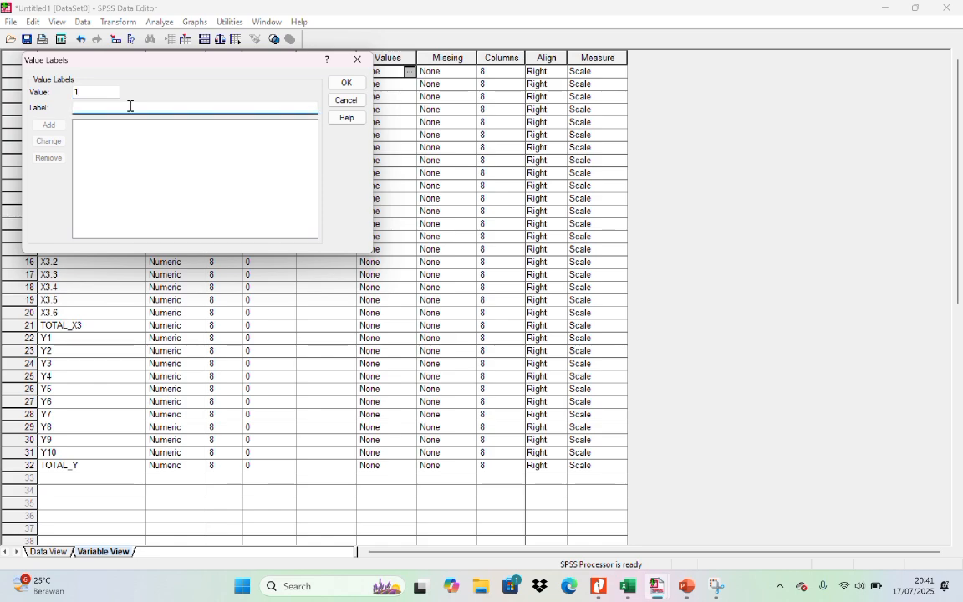
{"action": "type", "text": "TS"}
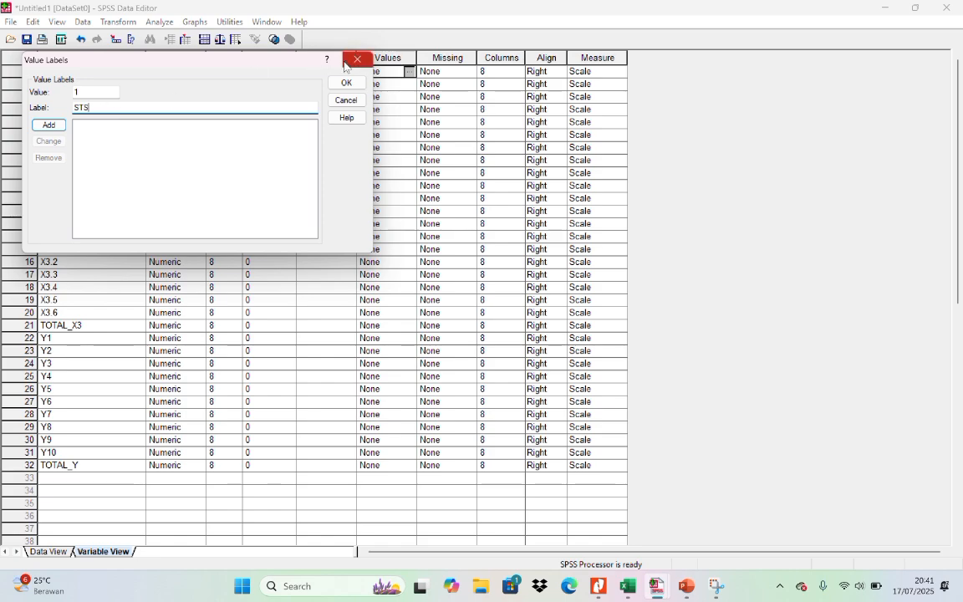
{"action": "key", "text": "Return"}
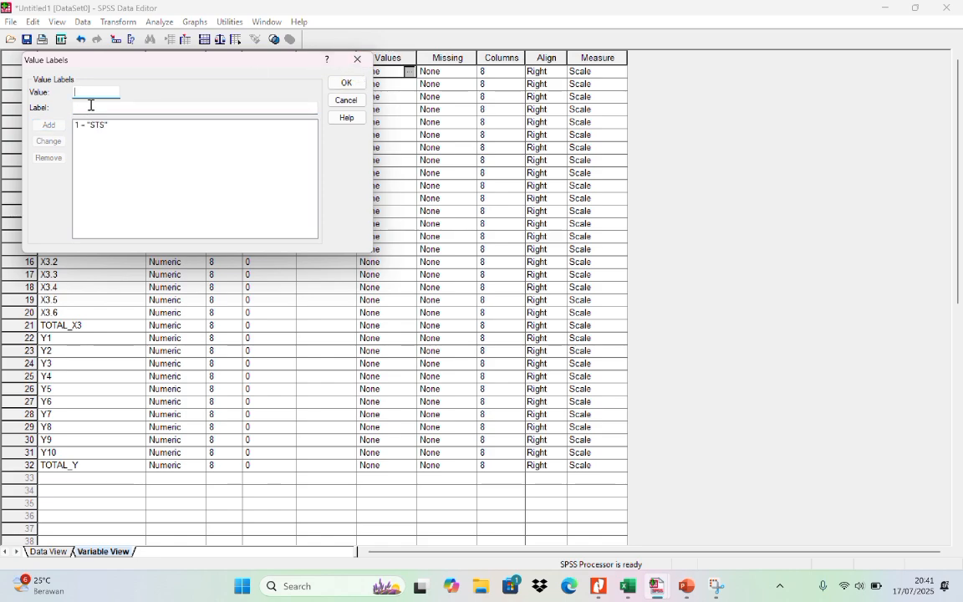
- Add the value labels TS for value 2 and CS for value 3 to X1.1
{"action": "type", "text": "2"}
{"action": "left_click", "coordinate": [108, 103]}
{"action": "type", "text": "TS"}
{"action": "key", "text": "Return"}
{"action": "type", "text": "3"}
{"action": "left_click", "coordinate": [138, 106]}
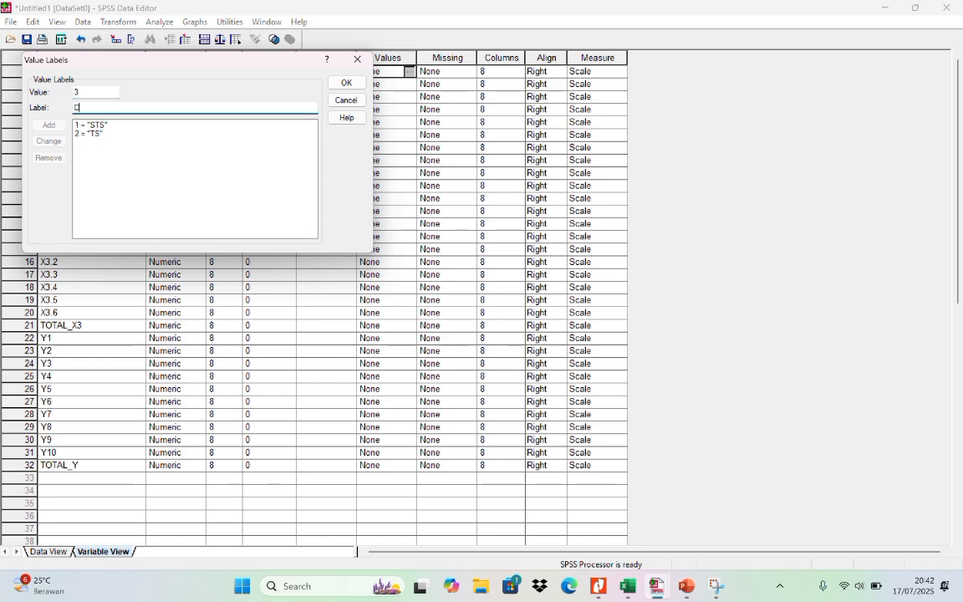
{"action": "type", "text": "CS"}
{"action": "key", "text": "Return"}
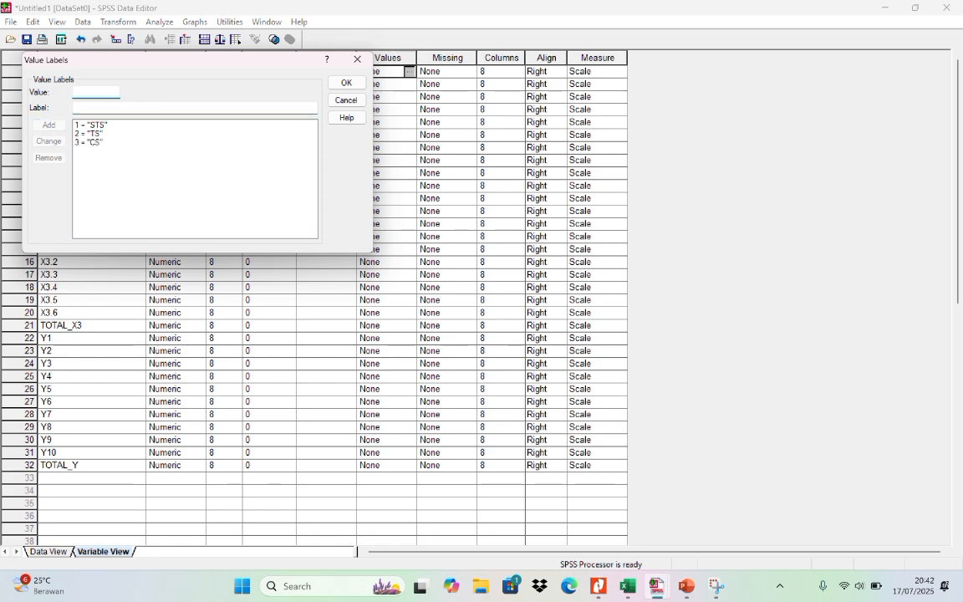
- Add the value labels S for value 4 and SS for value 5, and apply the label set to X1.1
{"action": "type", "text": "4"}
{"action": "left_click", "coordinate": [133, 107]}
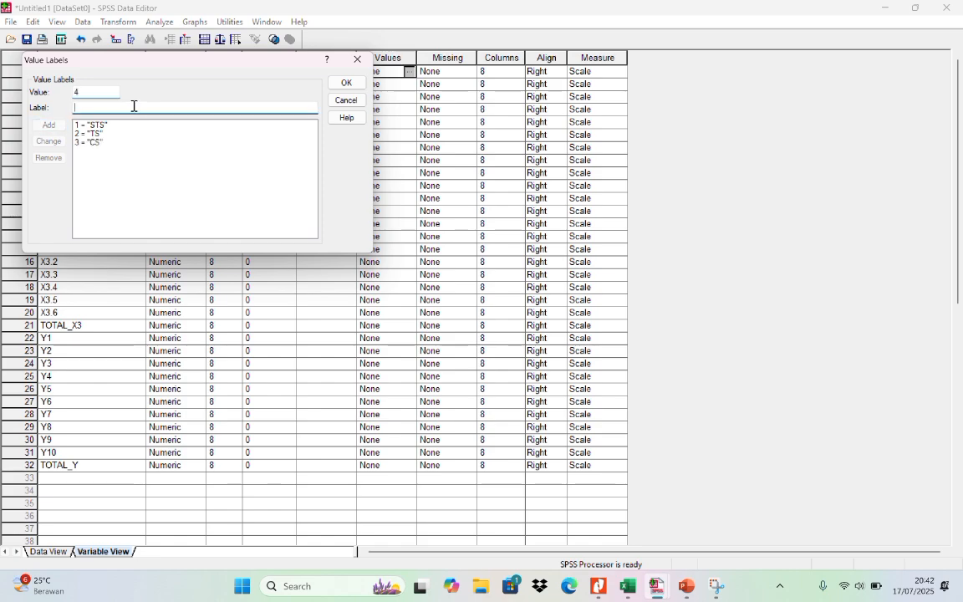
{"action": "type", "text": "S"}
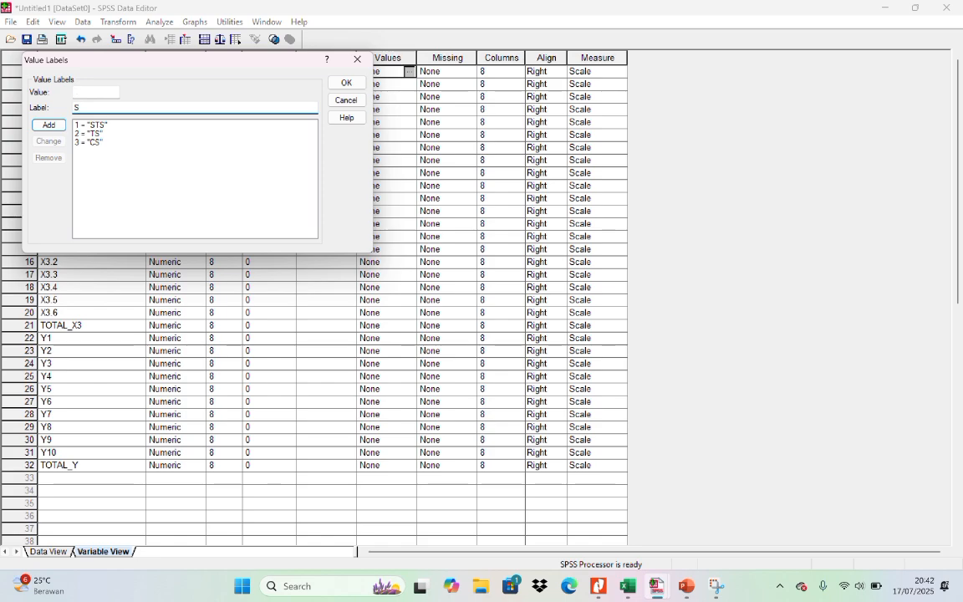
{"action": "key", "text": "Return"}
{"action": "type", "text": "5"}
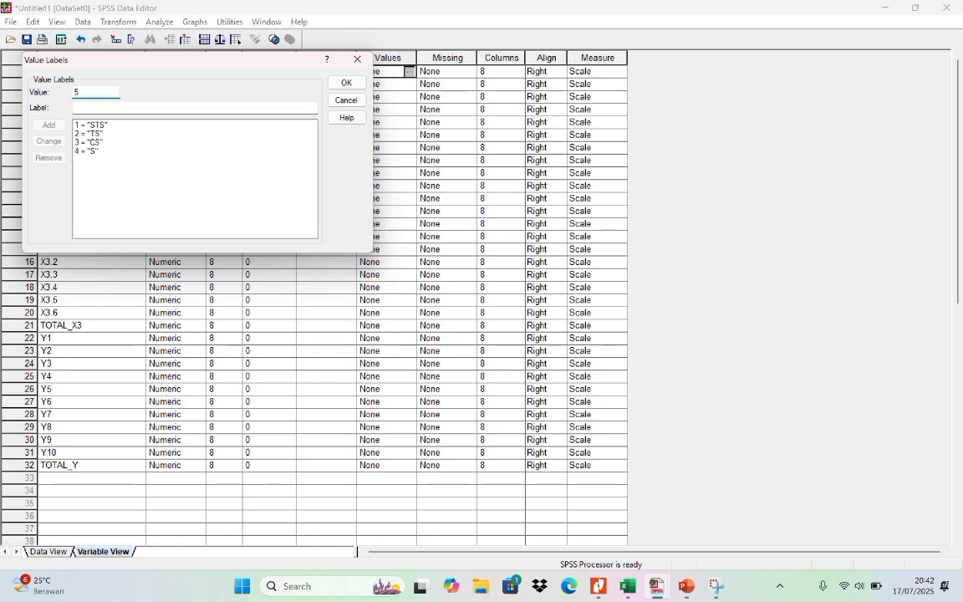
{"action": "left_click", "coordinate": [147, 106]}
{"action": "type", "text": "SS"}
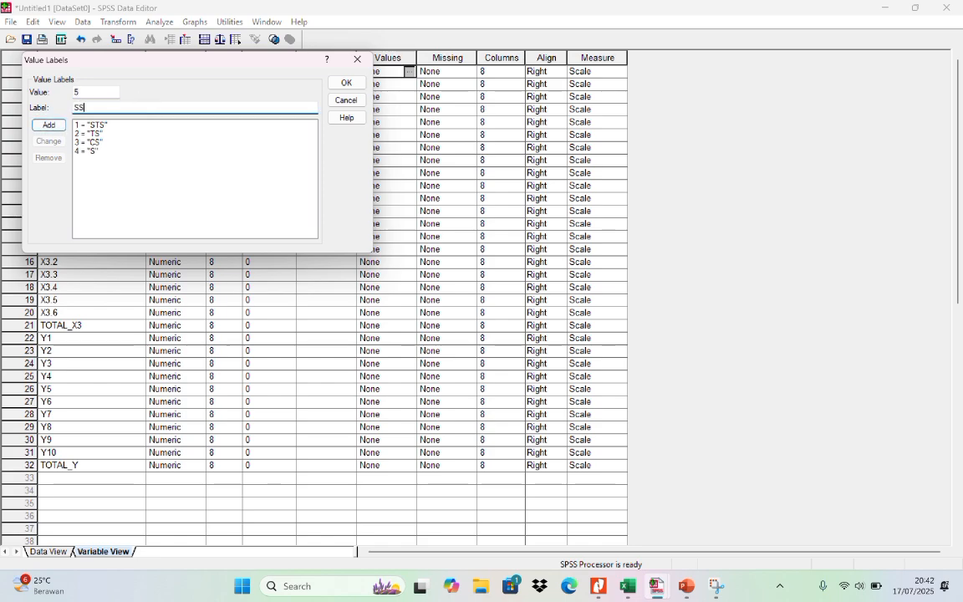
{"action": "key", "text": "Return"}
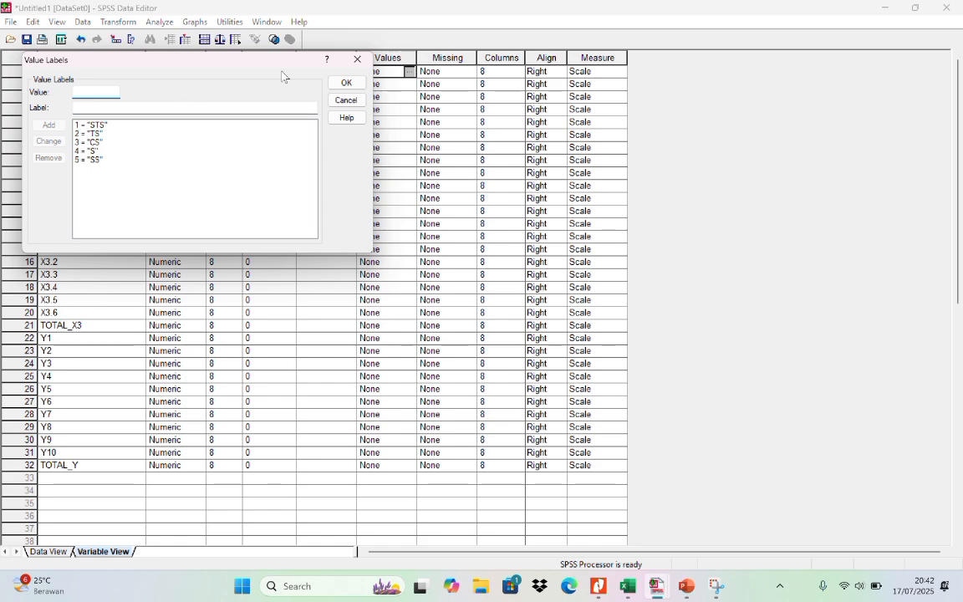
{"action": "left_click", "coordinate": [363, 84]}
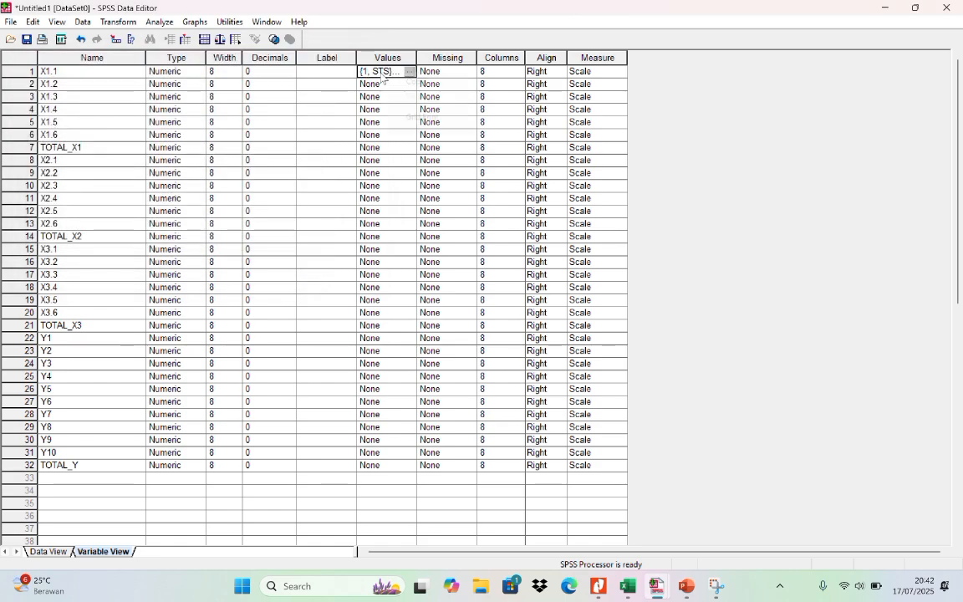
- Copy the value labels of X1.1 to items X1.2 through X1.6 and X2.1 through X2.6, skipping TOTAL_X1
{"action": "right_click", "coordinate": [400, 75]}
{"action": "left_click", "coordinate": [415, 82]}
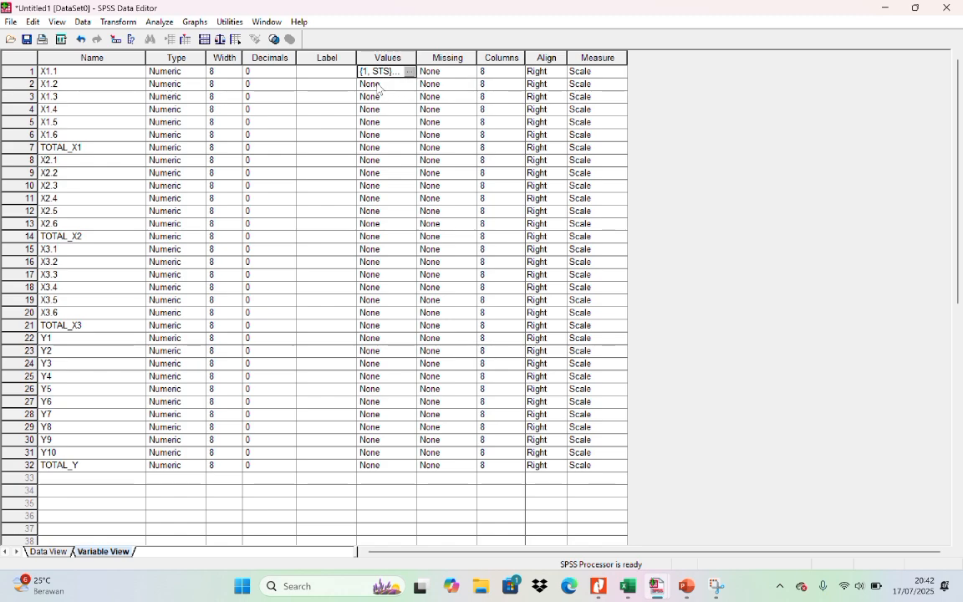
{"action": "left_click_drag", "start_coordinate": [372, 84], "coordinate": [379, 137]}
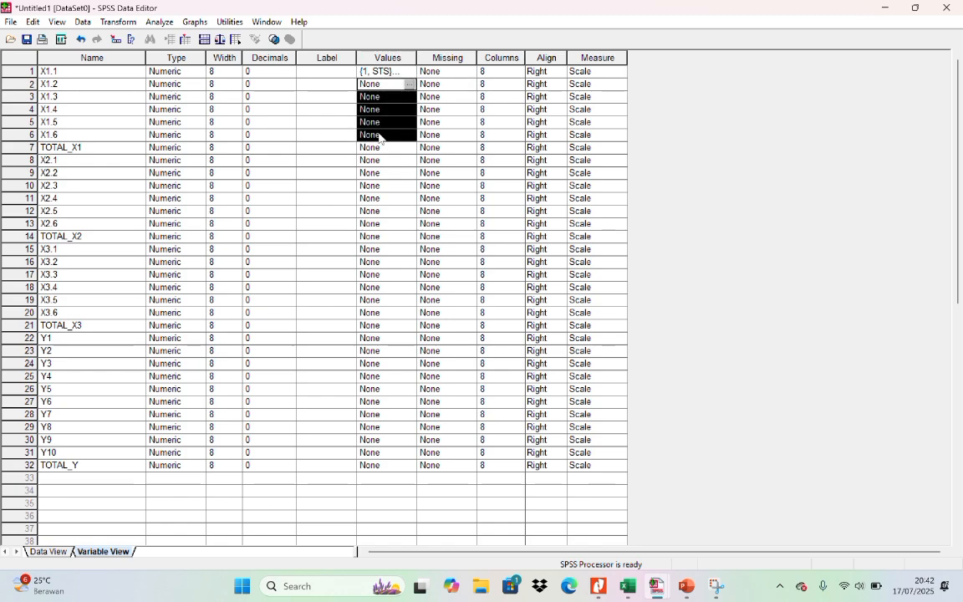
{"action": "key", "text": "ctrl+v"}
{"action": "left_click_drag", "start_coordinate": [374, 160], "coordinate": [378, 226]}
{"action": "key", "text": "ctrl+v"}
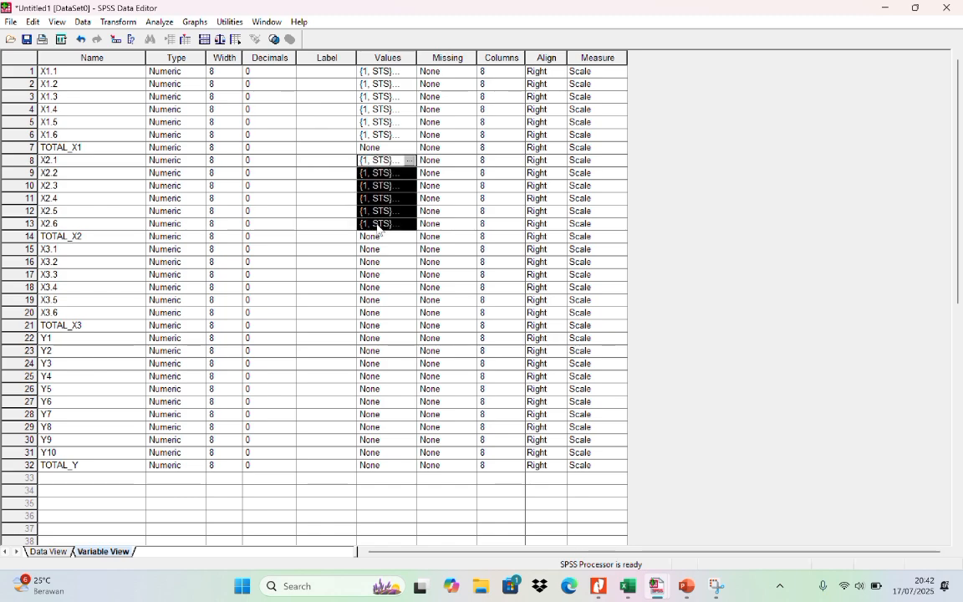
- Paste the same value labels onto items X3.1 through X3.6 and Y1 through Y10, skipping the totals, and return to the data sheet
{"action": "left_click", "coordinate": [381, 252]}
{"action": "left_click_drag", "start_coordinate": [379, 253], "coordinate": [382, 454]}
{"action": "key", "text": "ctrl+v"}
{"action": "key", "text": "ctrl+v"}
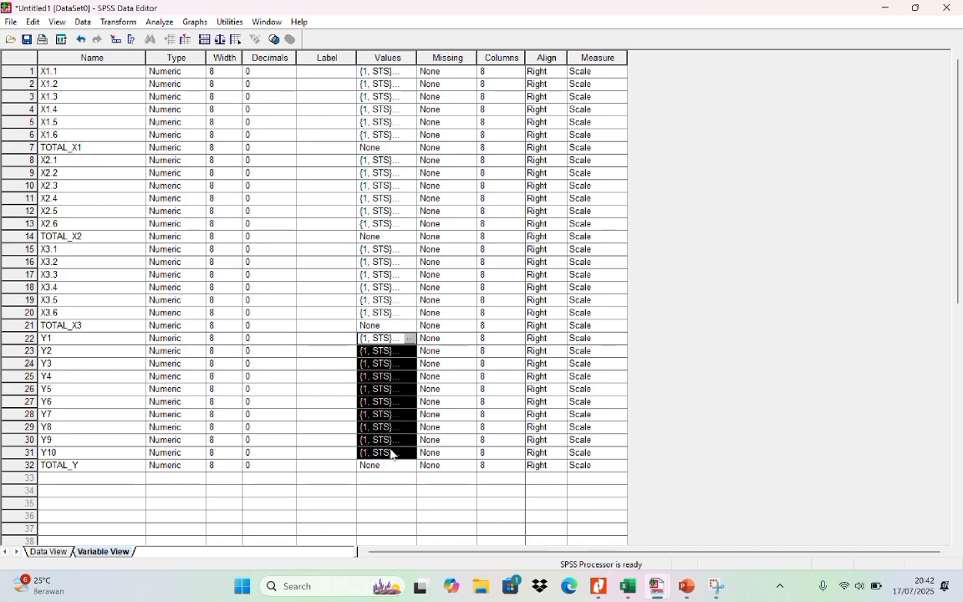
{"action": "left_click", "coordinate": [602, 339]}
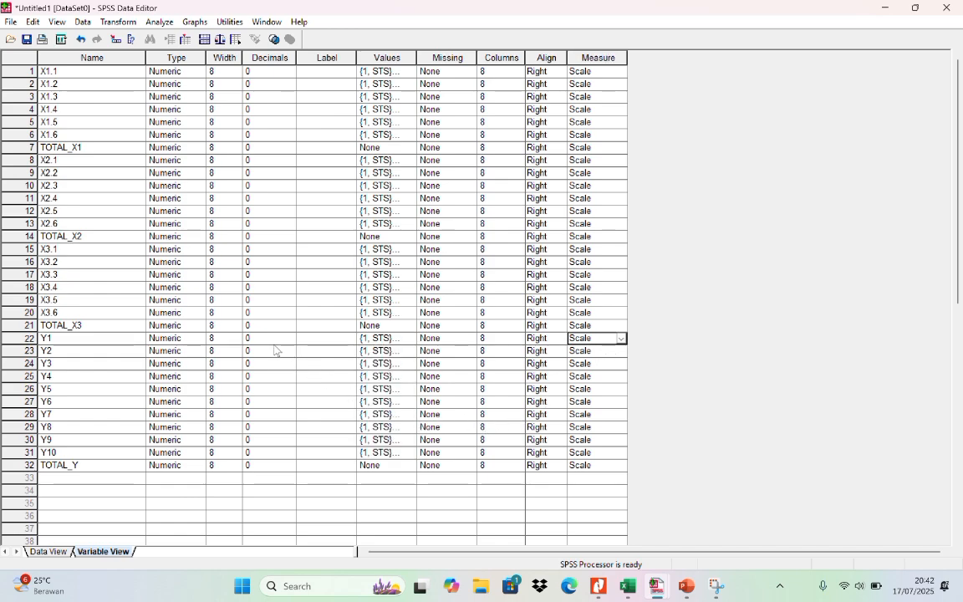
{"action": "left_click", "coordinate": [51, 552]}
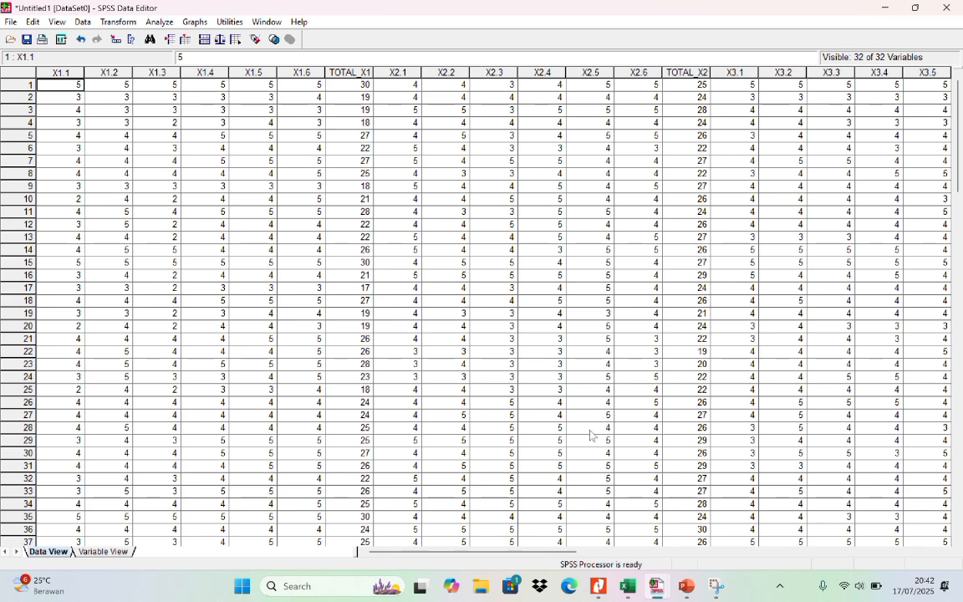
- Switch to the UJI STATISTIK presentation in PowerPoint and read the Uji Validitas purpose and criteria on slide 2
{"action": "left_click", "coordinate": [684, 592]}
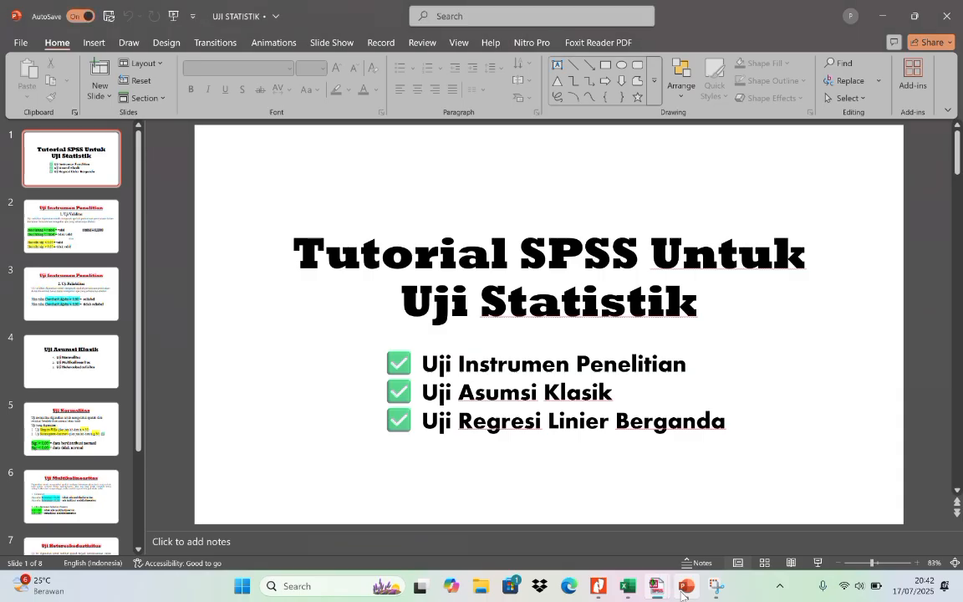
{"action": "left_click", "coordinate": [95, 231]}
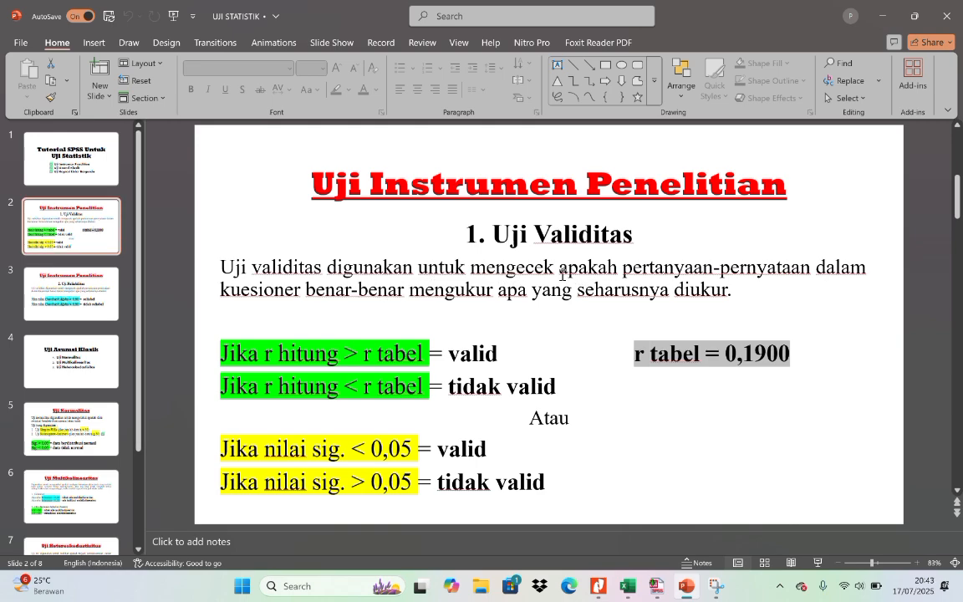
{"action": "left_click_drag", "start_coordinate": [562, 270], "coordinate": [739, 288]}
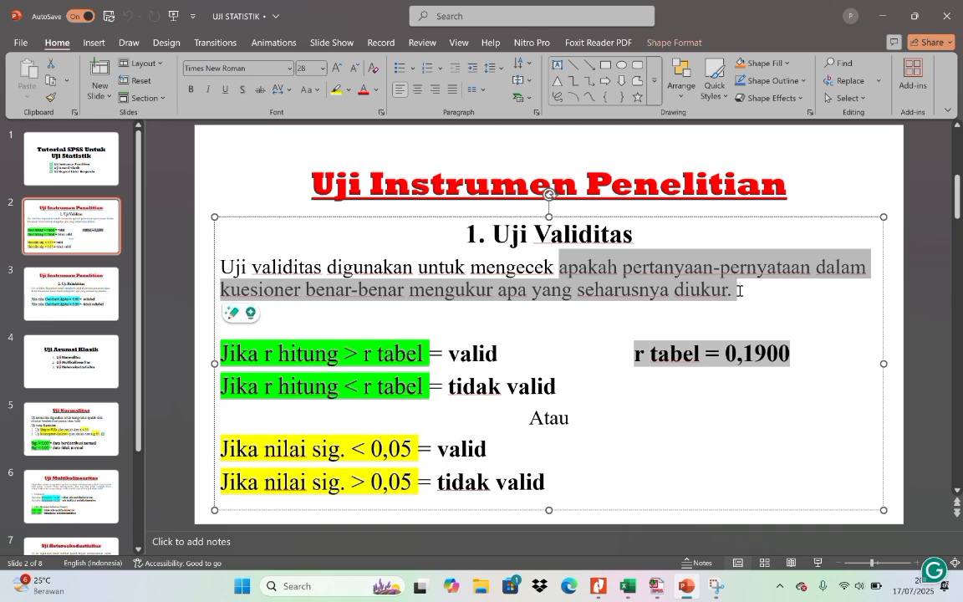
{"action": "left_click", "coordinate": [736, 315]}
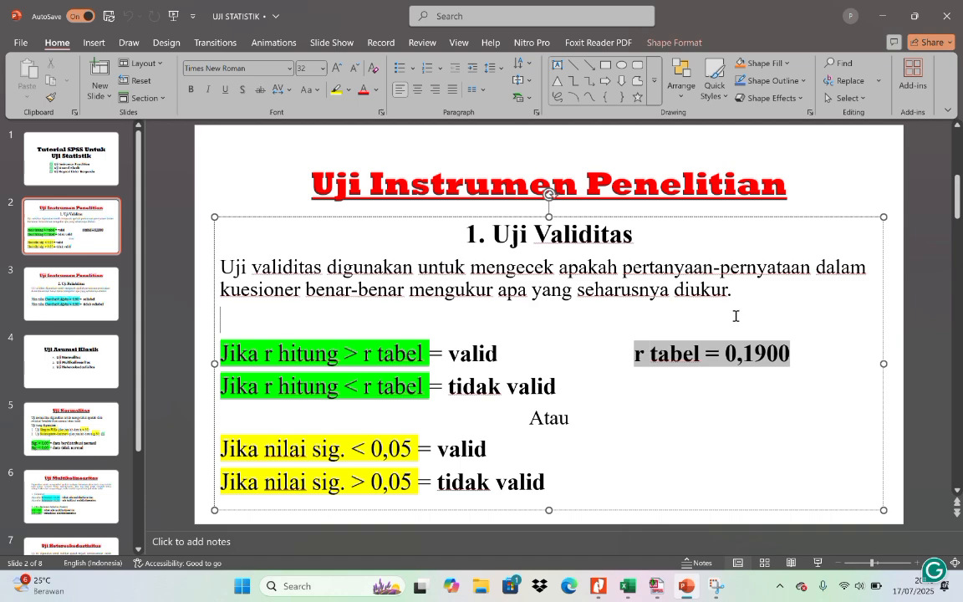
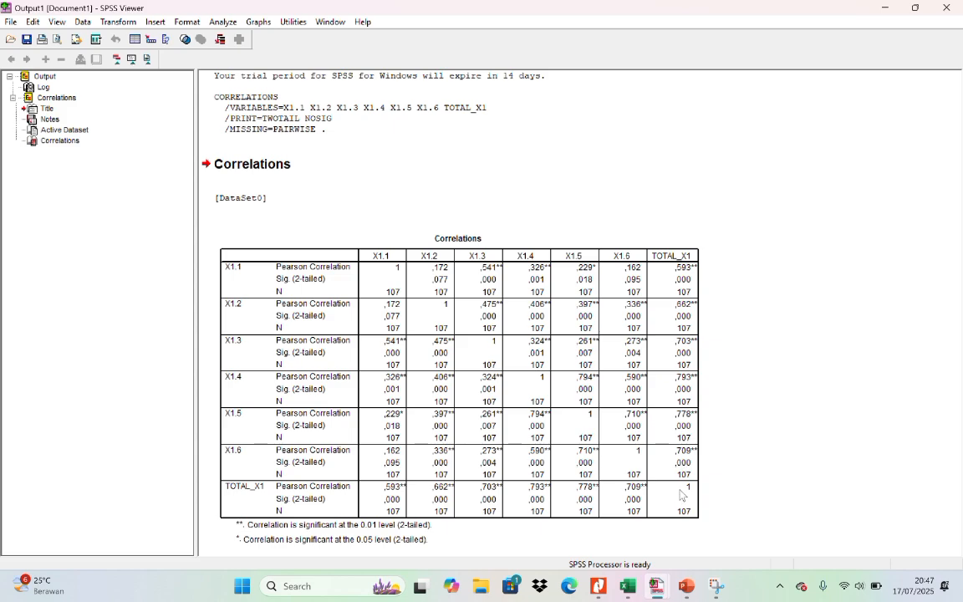
- Compare the TOTAL_X1 correlations in the SPSS Viewer output with the r tabel and significance criteria on the PowerPoint validity slide
{"action": "left_click", "coordinate": [686, 586]}
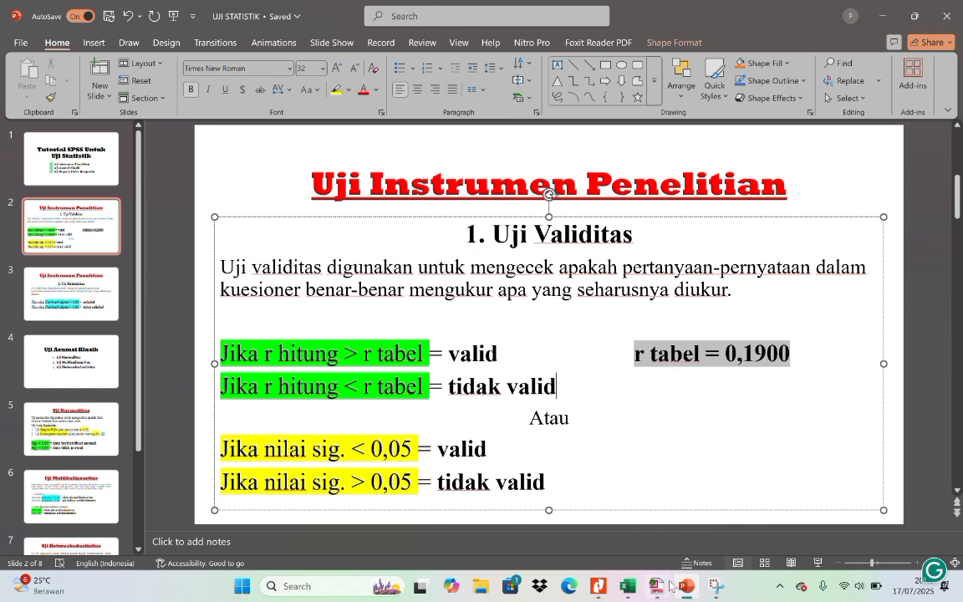
{"action": "mouse_move", "coordinate": [669, 586]}
{"action": "left_click", "coordinate": [719, 536]}
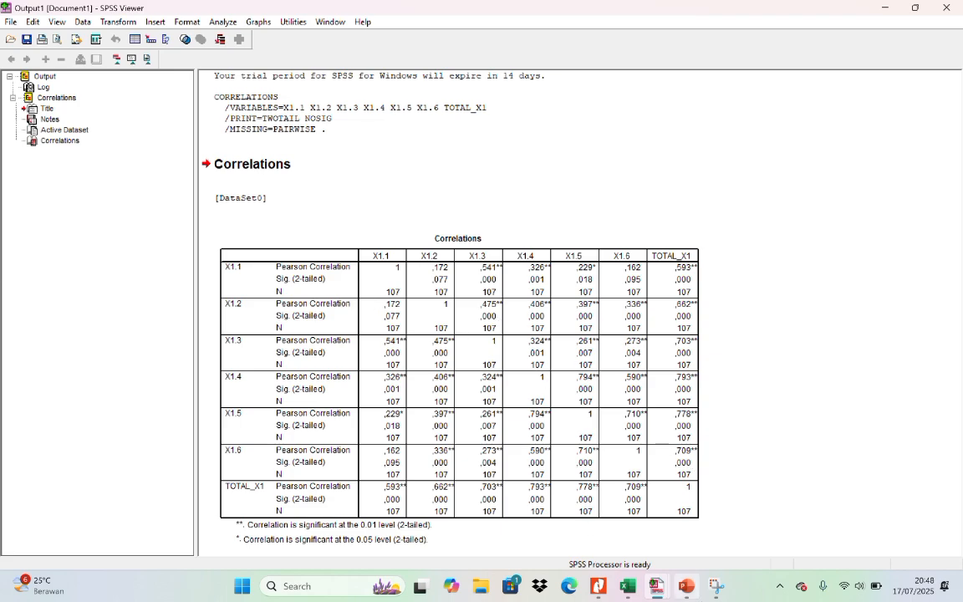
{"action": "left_click", "coordinate": [687, 586]}
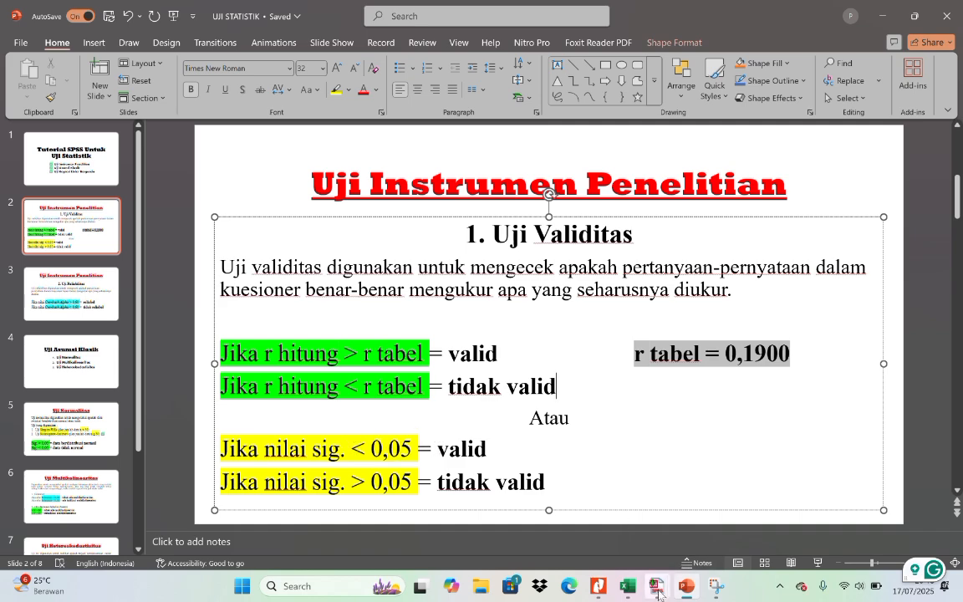
{"action": "mouse_move", "coordinate": [657, 585]}
{"action": "left_click", "coordinate": [730, 521]}
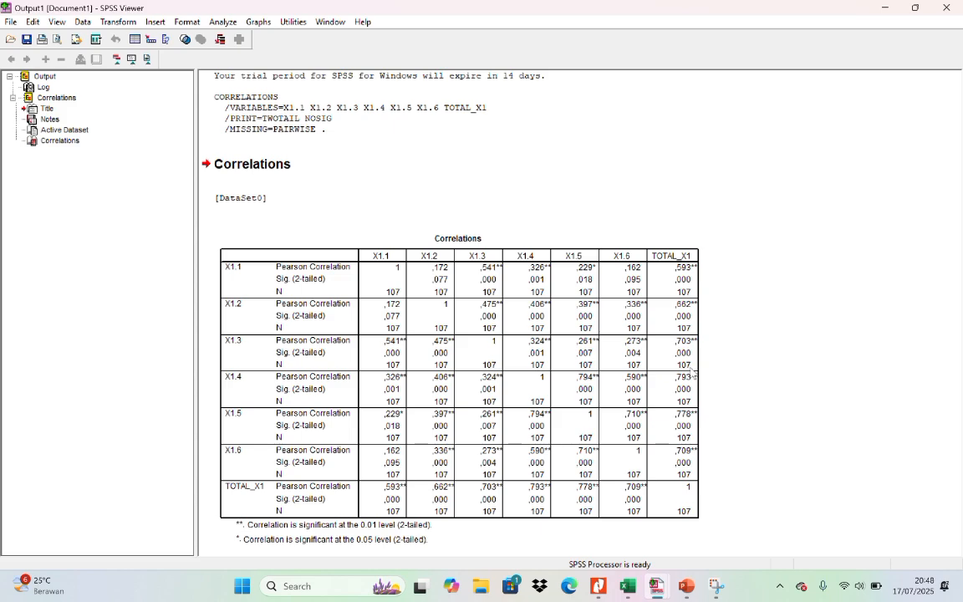
- Return to the SPSS data sheet, open Bivariate Correlations and remove X1.1 through X1.6 and TOTAL_X1 from the analysis variables
{"action": "mouse_move", "coordinate": [717, 585]}
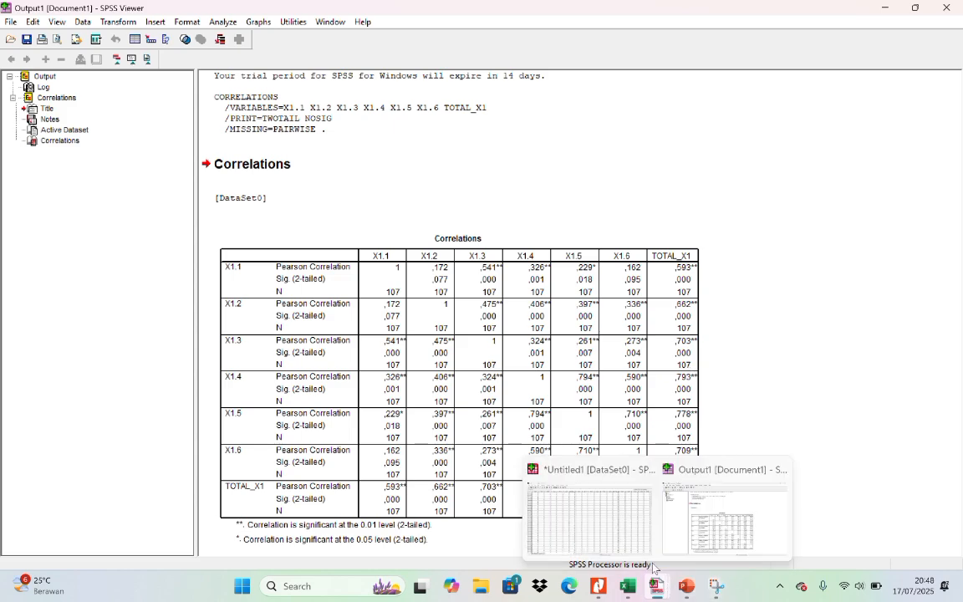
{"action": "left_click", "coordinate": [615, 520]}
{"action": "left_click", "coordinate": [614, 520]}
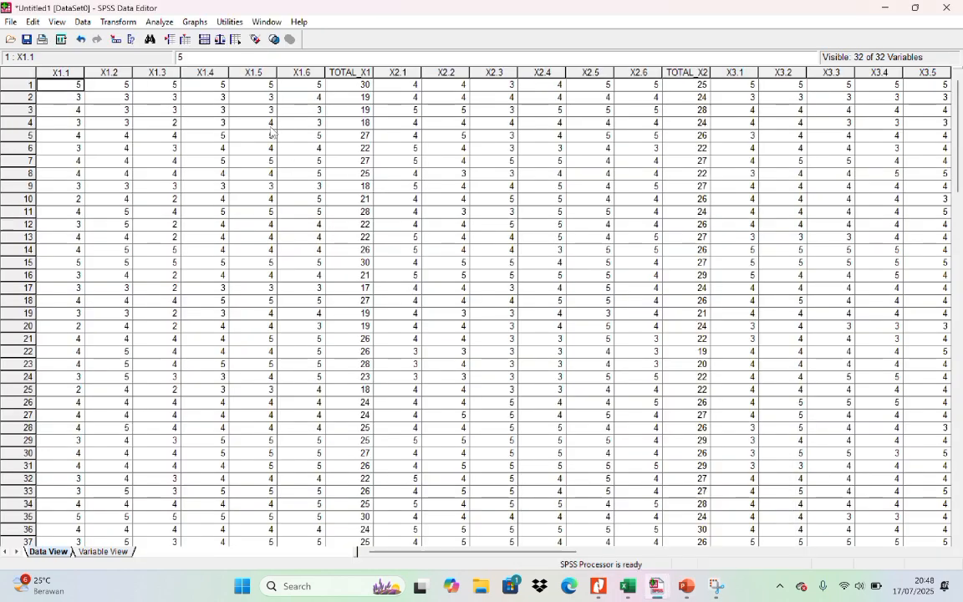
{"action": "left_click", "coordinate": [165, 27]}
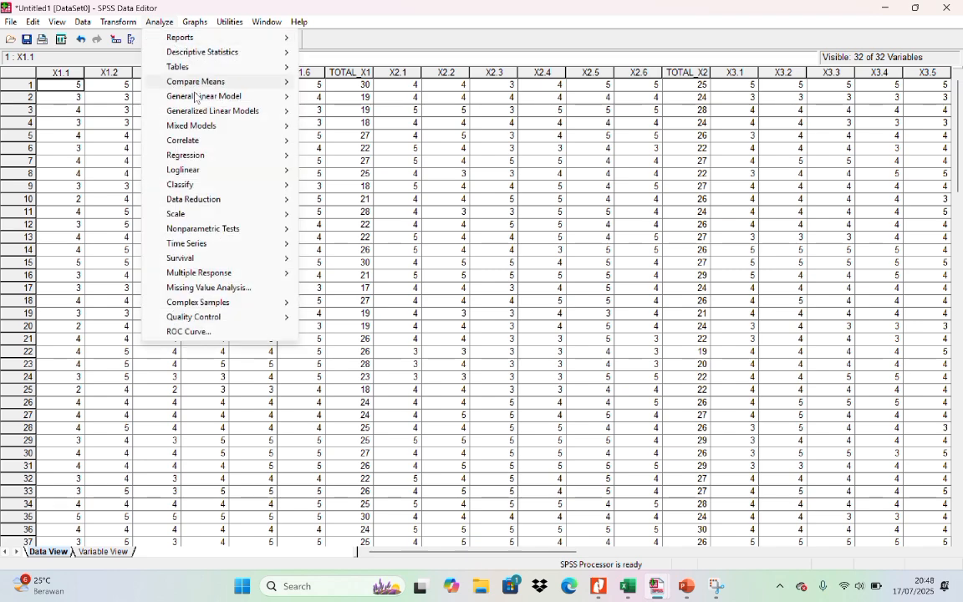
{"action": "mouse_move", "coordinate": [233, 184]}
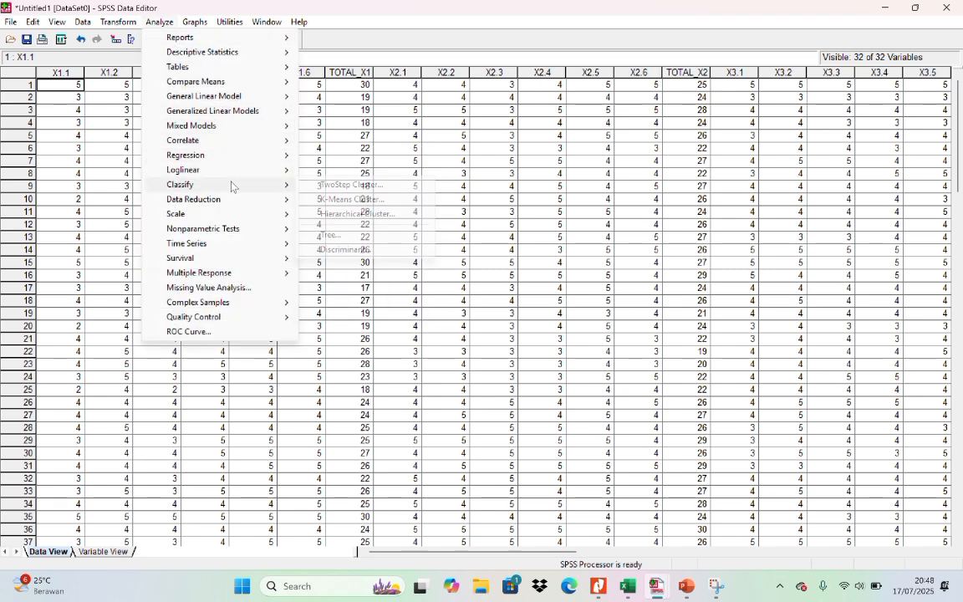
{"action": "mouse_move", "coordinate": [250, 141]}
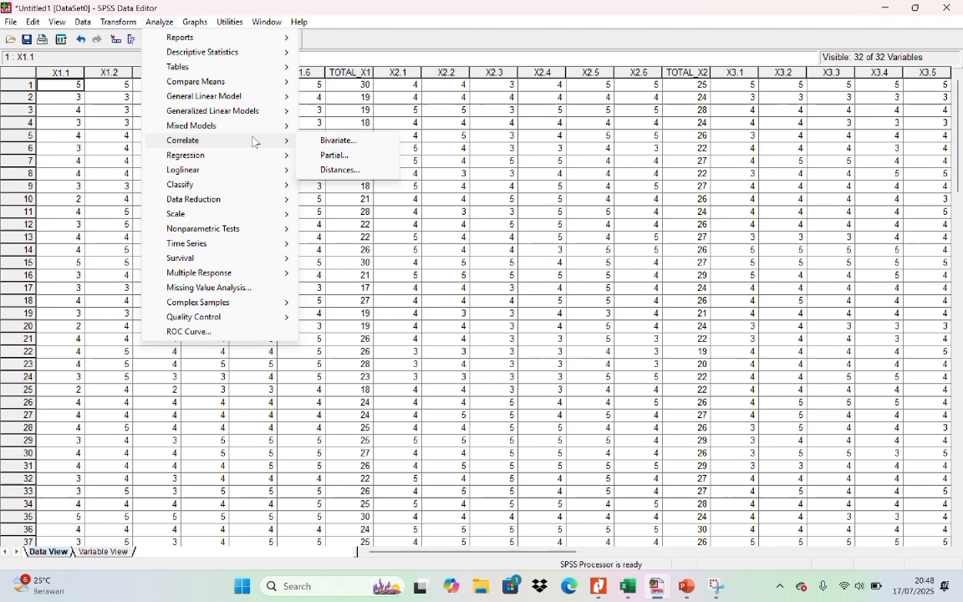
{"action": "left_click", "coordinate": [322, 142]}
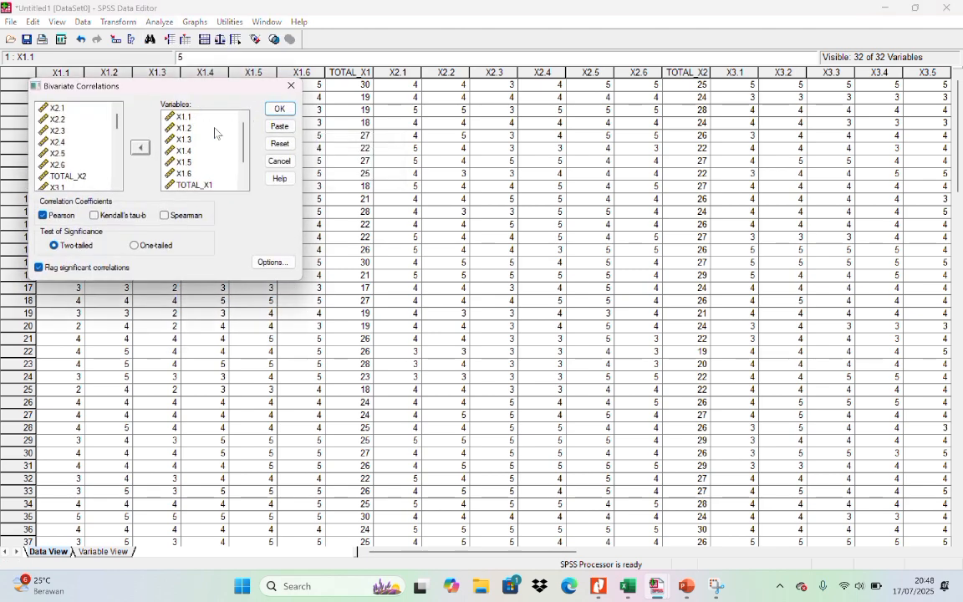
{"action": "key", "text": "ctrl+a"}
{"action": "left_click", "coordinate": [138, 149]}
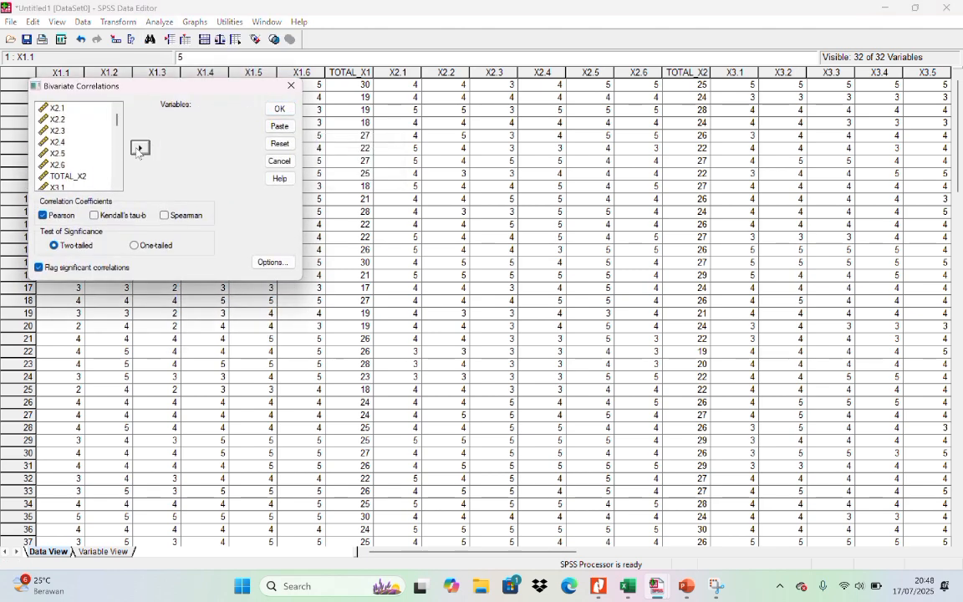
{"action": "scroll", "coordinate": [77, 159], "scroll_direction": "down", "scroll_amount": 1}
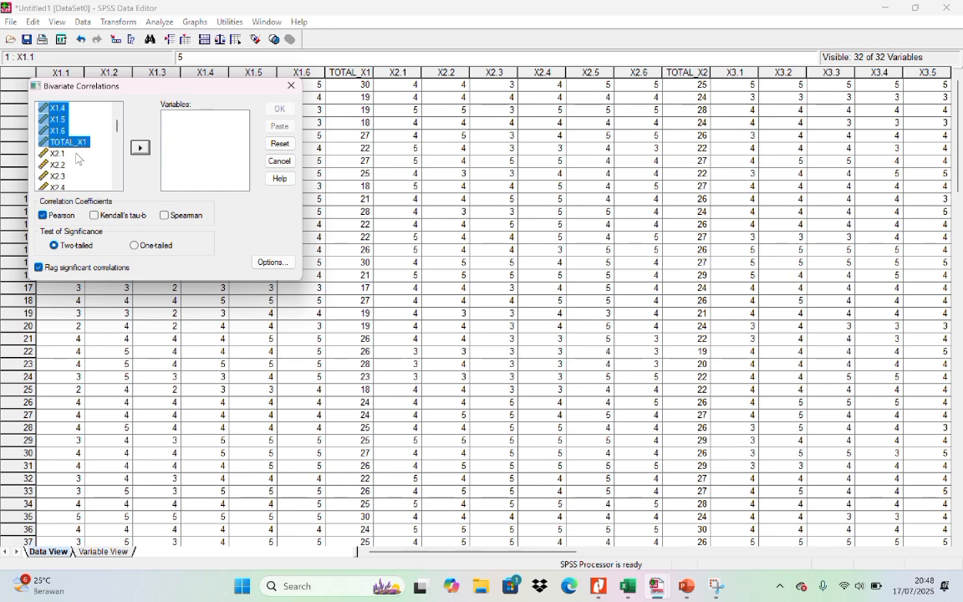
{"action": "left_click_drag", "start_coordinate": [64, 155], "coordinate": [63, 188]}
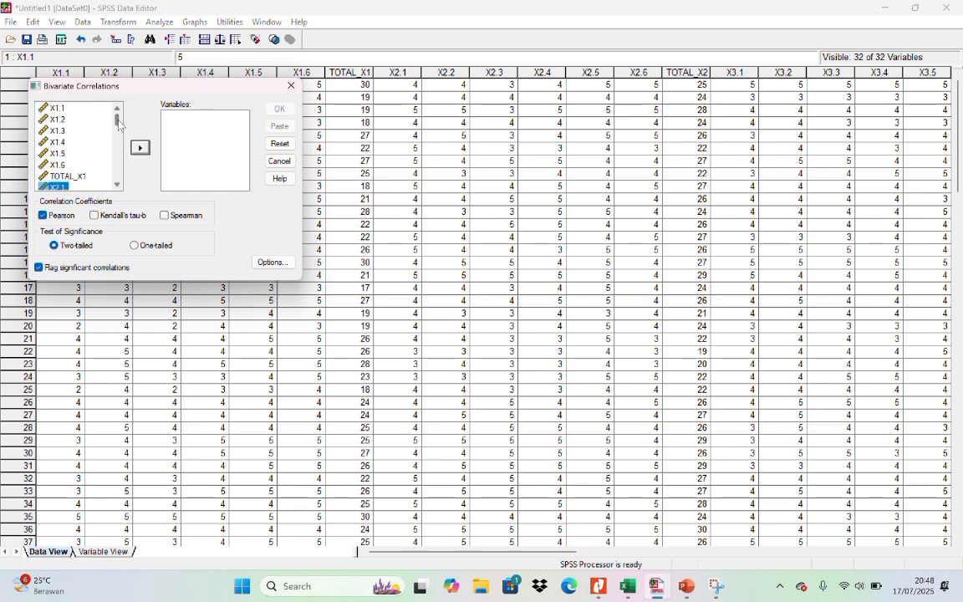
{"action": "left_click_drag", "start_coordinate": [119, 126], "coordinate": [121, 136]}
{"action": "key", "text": "Down"}
{"action": "key", "text": "Down"}
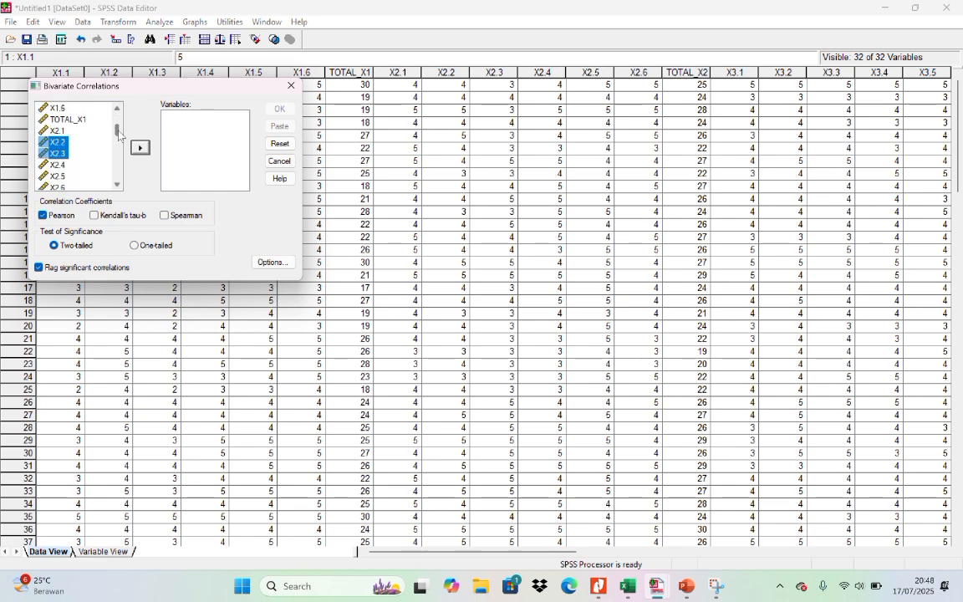
{"action": "left_click", "coordinate": [71, 126]}
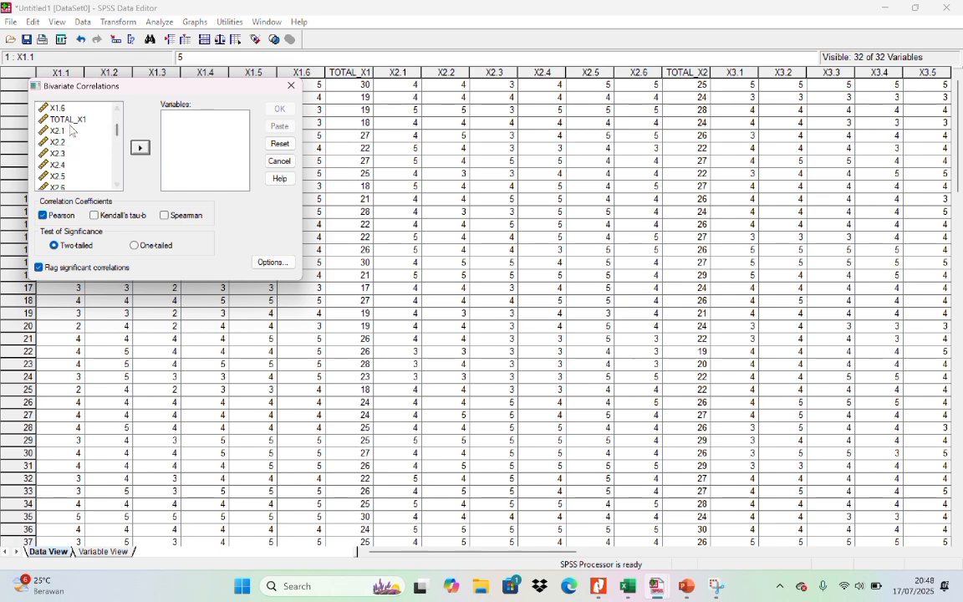
- Add X2.1 through X2.6 and TOTAL_X2 as the analysis variables and run the two-tailed Pearson correlation
{"action": "left_click", "coordinate": [60, 132]}
{"action": "left_click", "coordinate": [61, 142]}
{"action": "left_click", "coordinate": [58, 132]}
{"action": "left_click", "coordinate": [60, 142], "text": "shift"}
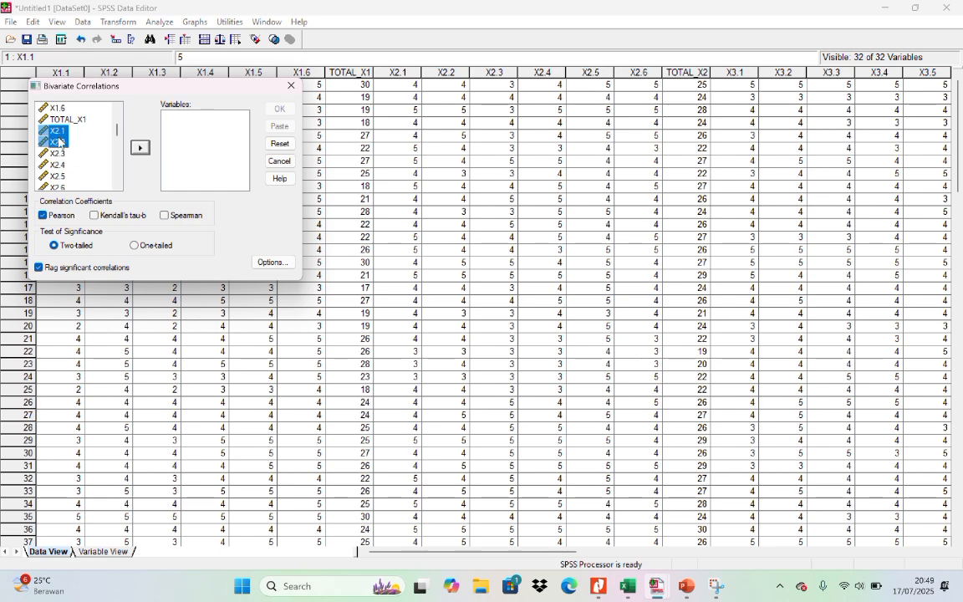
{"action": "left_click", "coordinate": [66, 165], "text": "shift"}
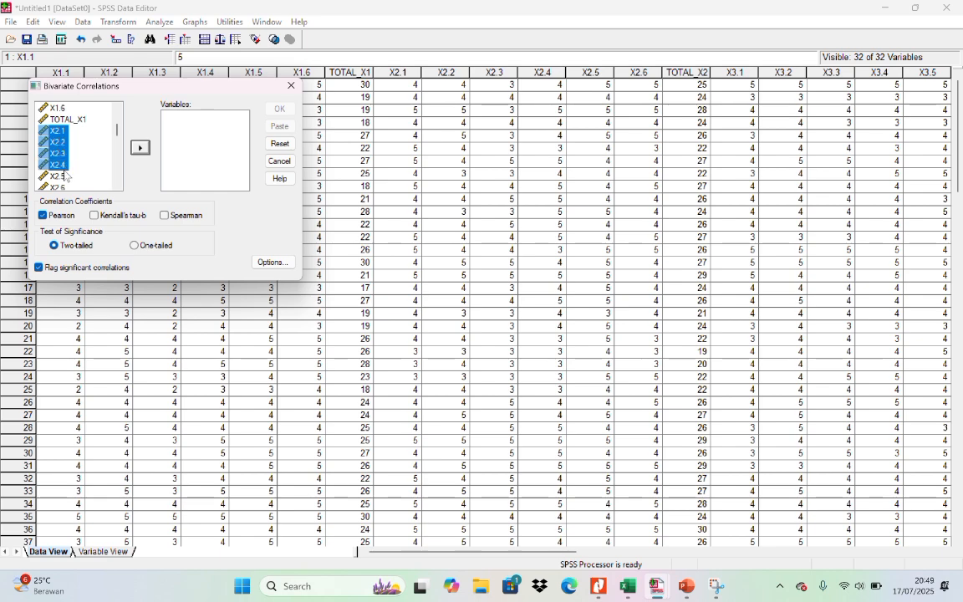
{"action": "left_click", "coordinate": [67, 178], "text": "shift"}
{"action": "left_click_drag", "start_coordinate": [118, 130], "coordinate": [120, 140]}
{"action": "left_click", "coordinate": [66, 167], "text": "shift"}
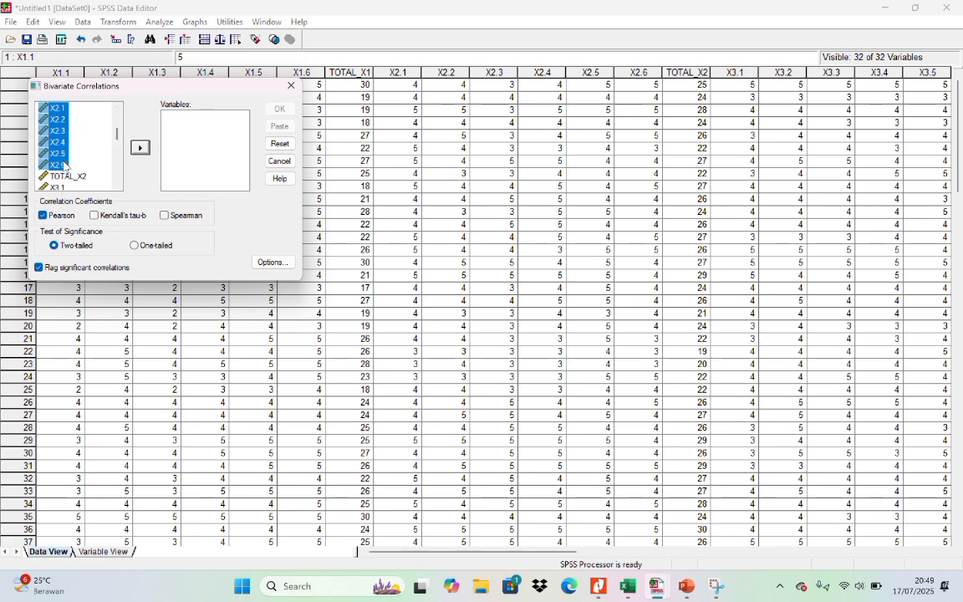
{"action": "left_click", "coordinate": [71, 177], "text": "shift"}
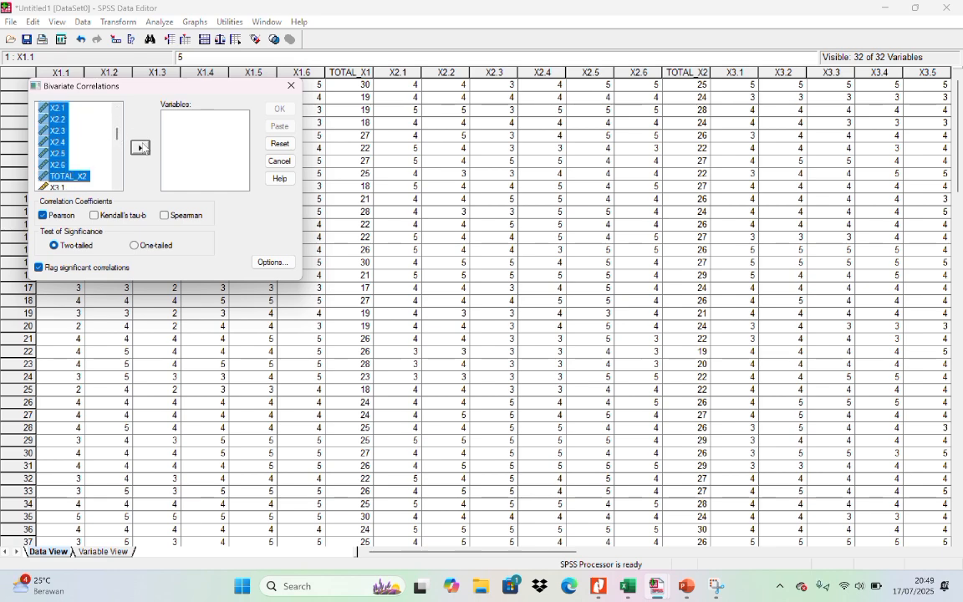
{"action": "left_click", "coordinate": [141, 147]}
{"action": "left_click", "coordinate": [280, 108]}
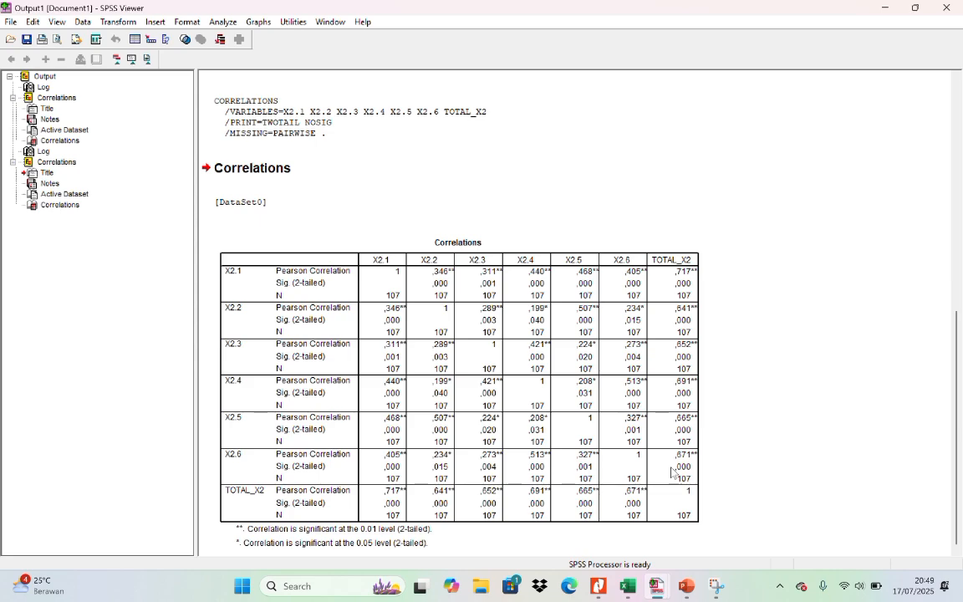
- Go back to the data sheet, reopen Bivariate Correlations and remove X2.1 through X2.6 and TOTAL_X2 from the analysis variables
{"action": "mouse_move", "coordinate": [695, 591]}
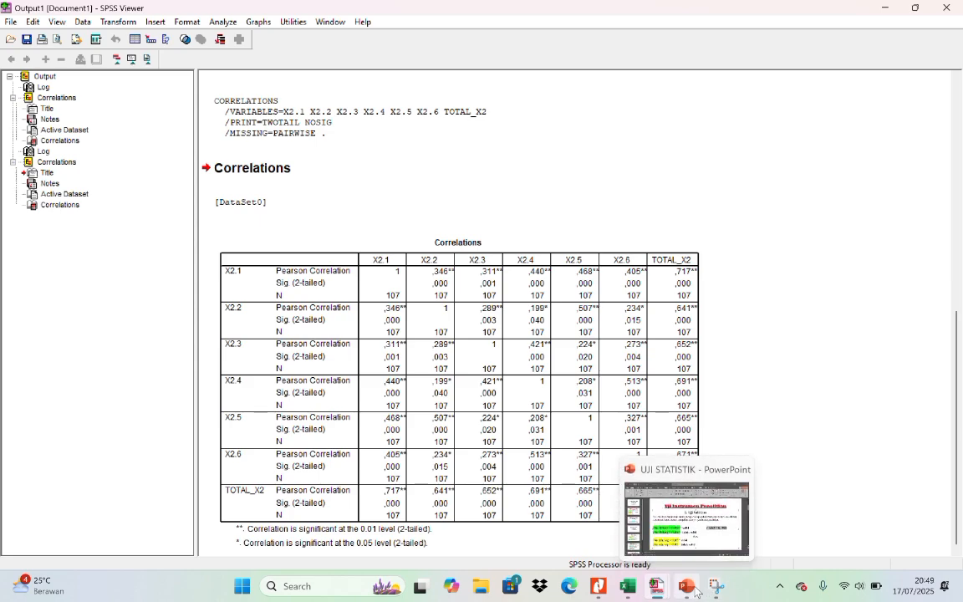
{"action": "mouse_move", "coordinate": [657, 590]}
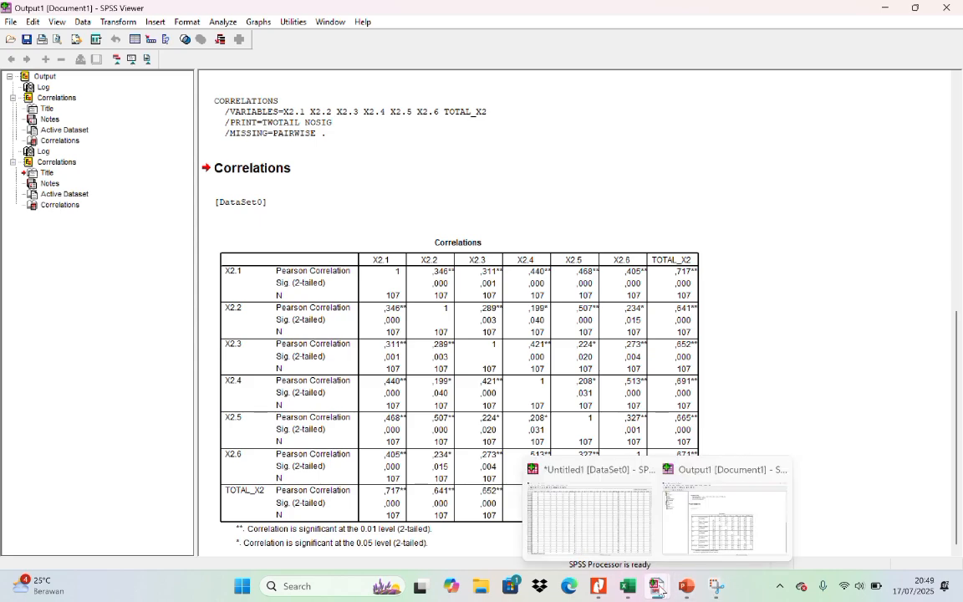
{"action": "left_click", "coordinate": [611, 542]}
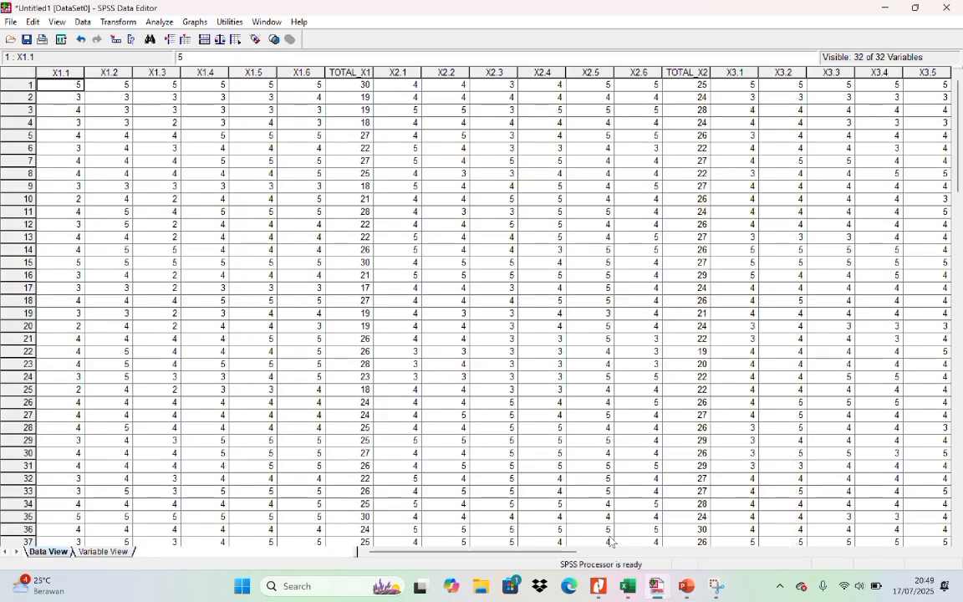
{"action": "left_click", "coordinate": [161, 22]}
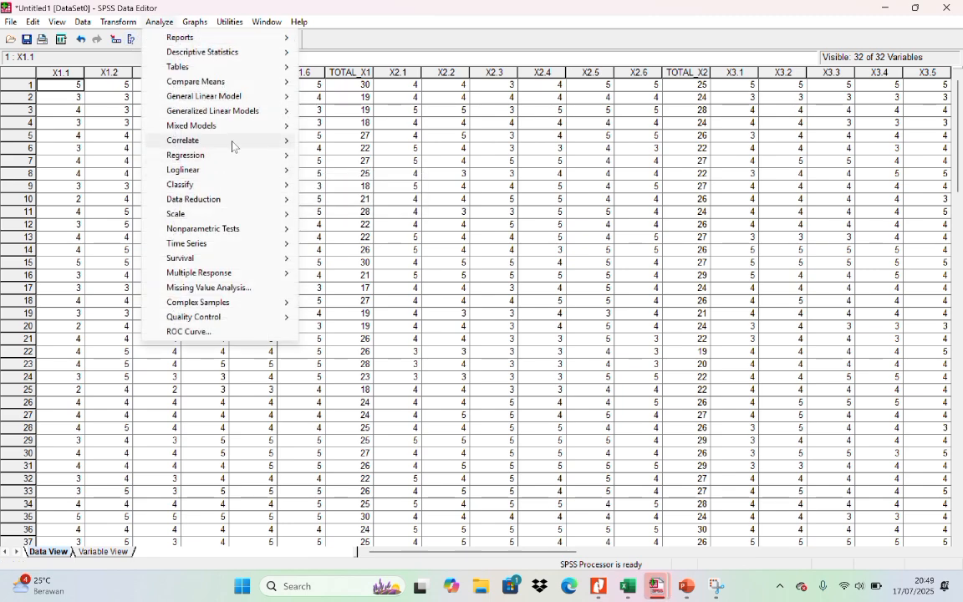
{"action": "mouse_move", "coordinate": [268, 140]}
{"action": "left_click", "coordinate": [333, 141]}
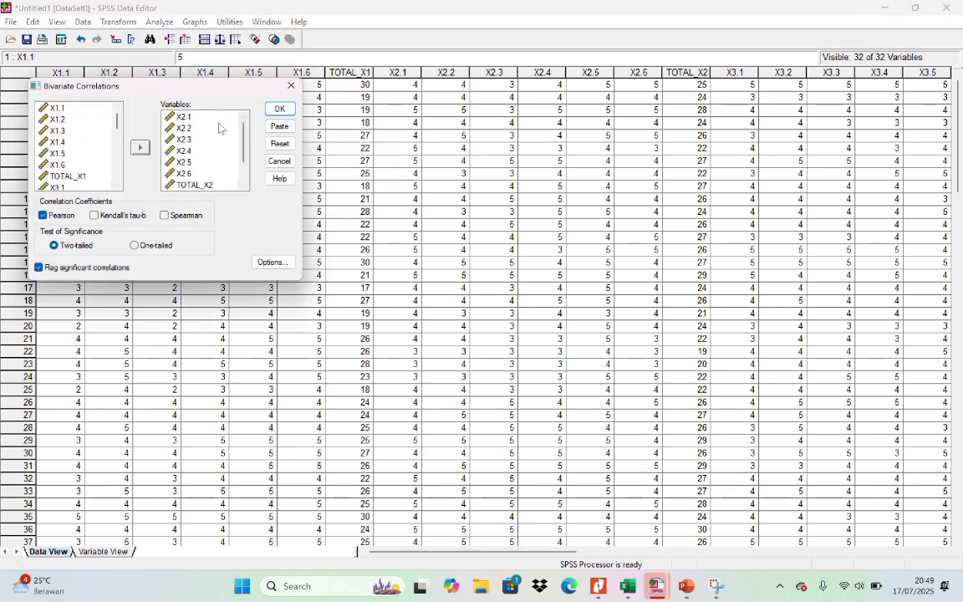
{"action": "key", "text": "ctrl+a"}
{"action": "left_click", "coordinate": [142, 147]}
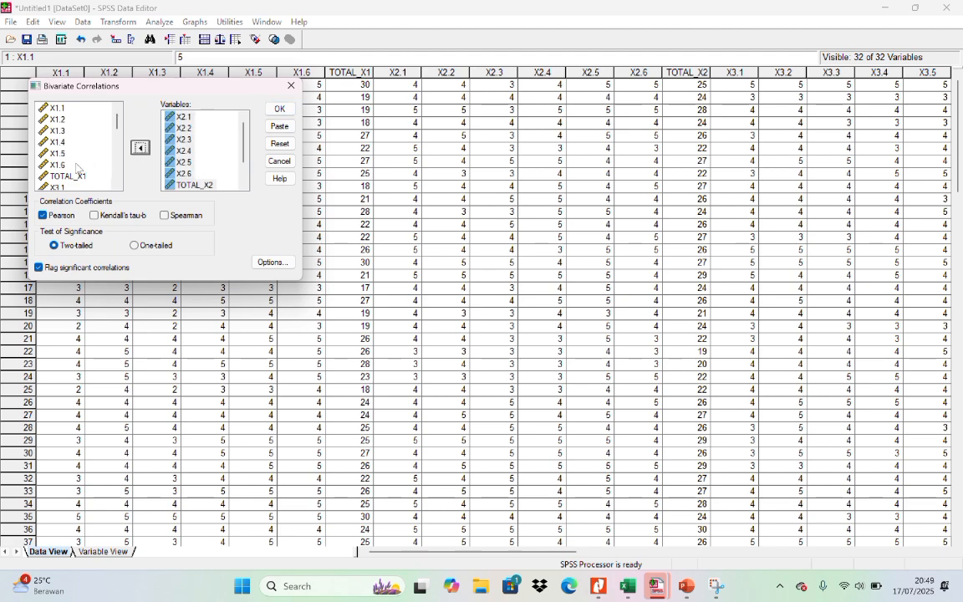
{"action": "left_click", "coordinate": [140, 149]}
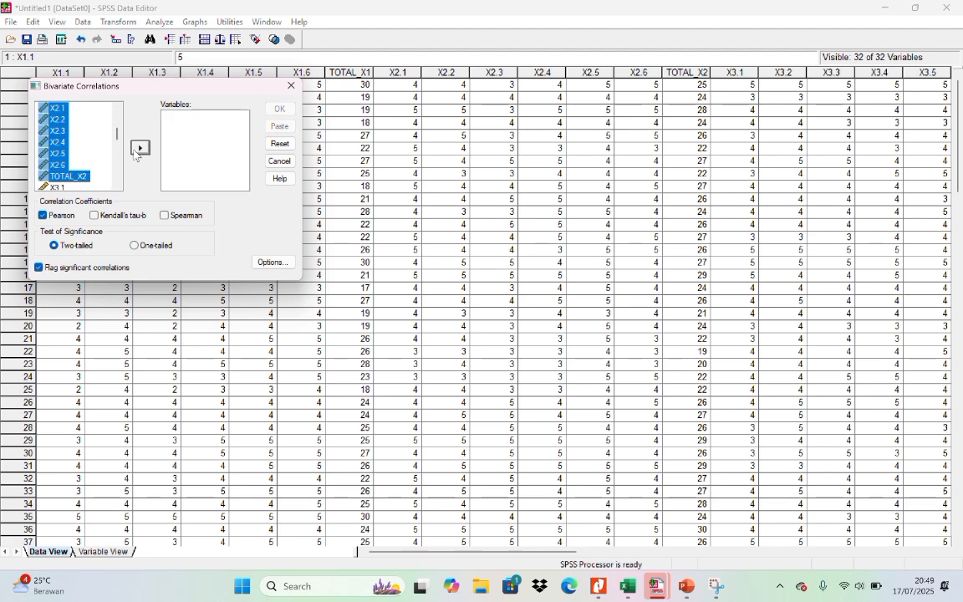
- Add X3.1 through X3.6 and TOTAL_X3 as the analysis variables and run the two-tailed Pearson correlation
{"action": "left_click", "coordinate": [98, 154]}
{"action": "right_click", "coordinate": [97, 153]}
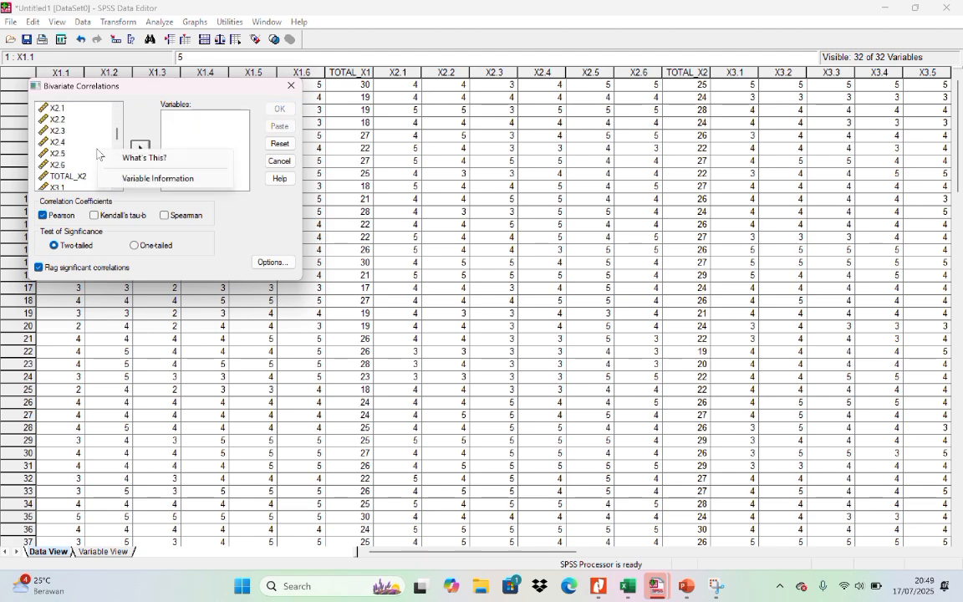
{"action": "left_click", "coordinate": [80, 160]}
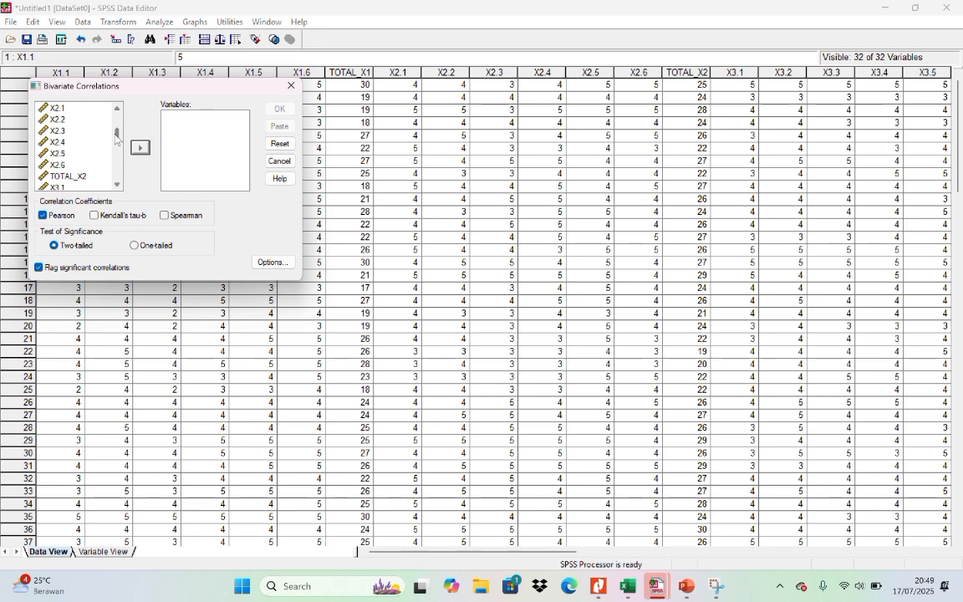
{"action": "left_click_drag", "start_coordinate": [116, 140], "coordinate": [117, 149]}
{"action": "left_click_drag", "start_coordinate": [61, 134], "coordinate": [73, 179]}
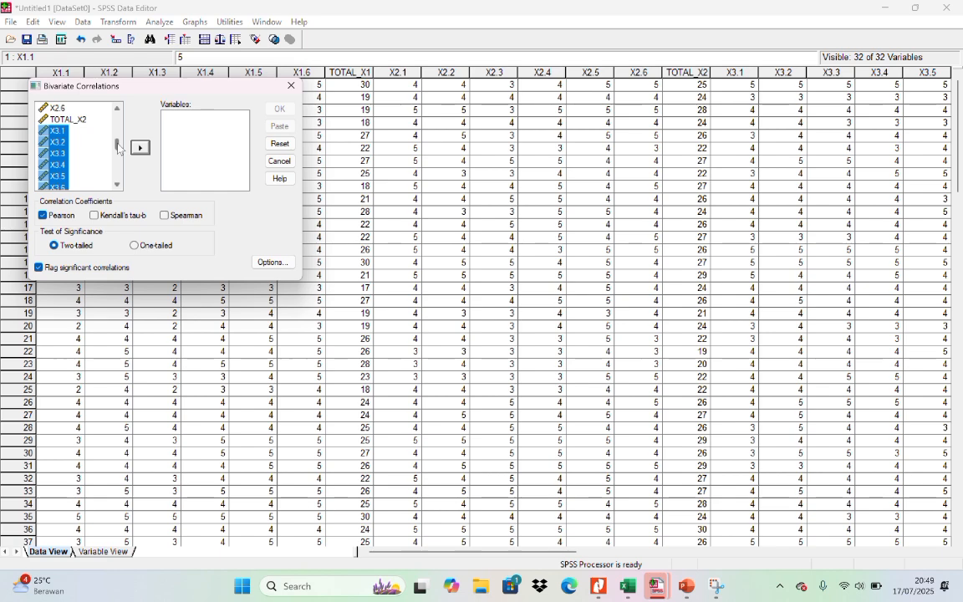
{"action": "left_click_drag", "start_coordinate": [117, 145], "coordinate": [117, 148]}
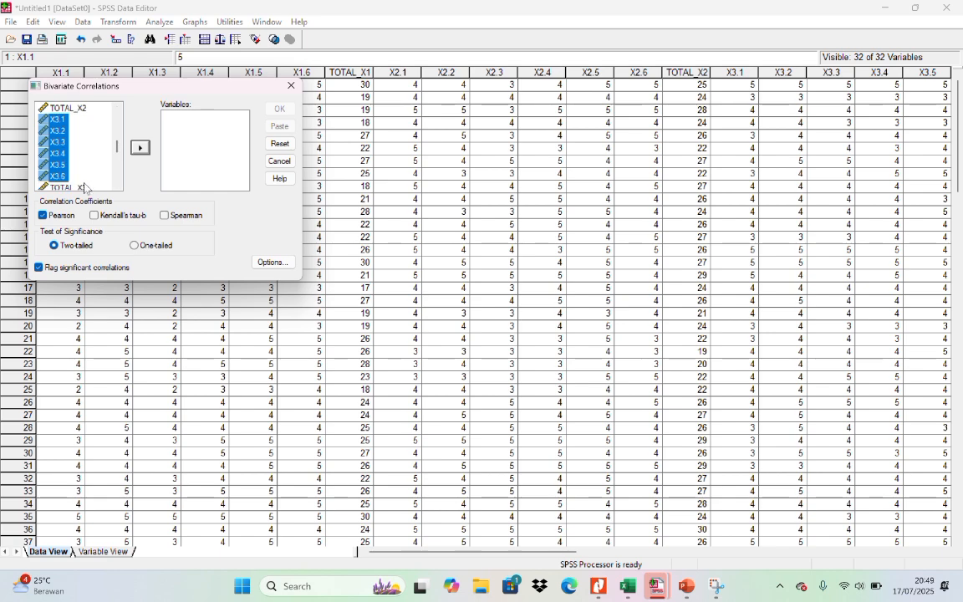
{"action": "scroll", "coordinate": [107, 134], "scroll_direction": "down", "scroll_amount": 1}
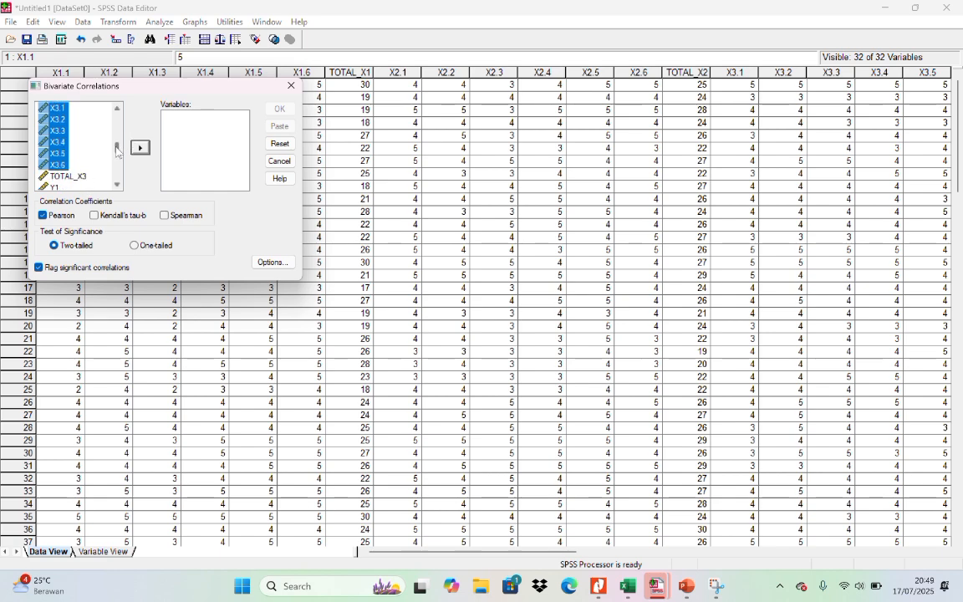
{"action": "left_click", "coordinate": [80, 177], "text": "shift"}
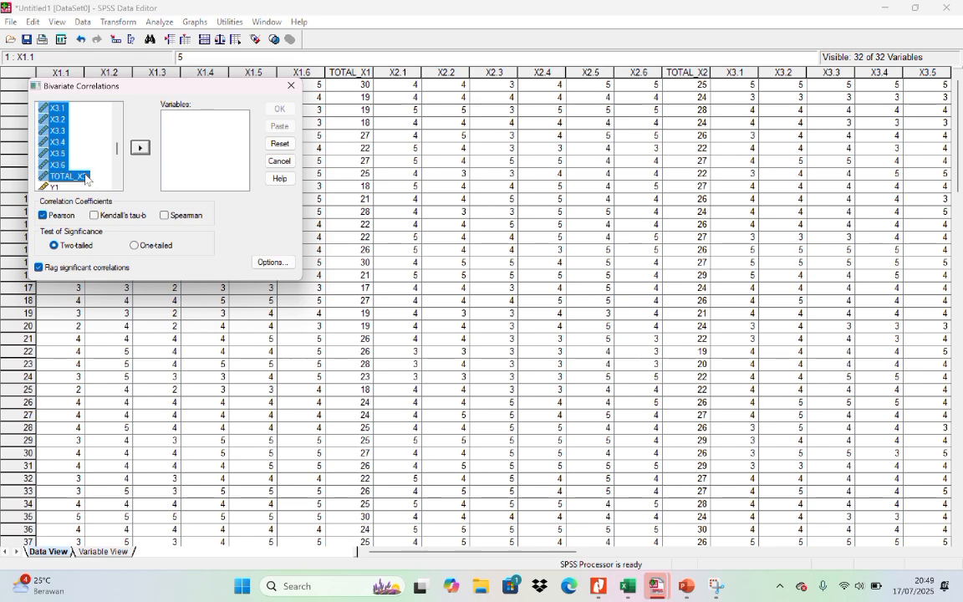
{"action": "left_click", "coordinate": [140, 149]}
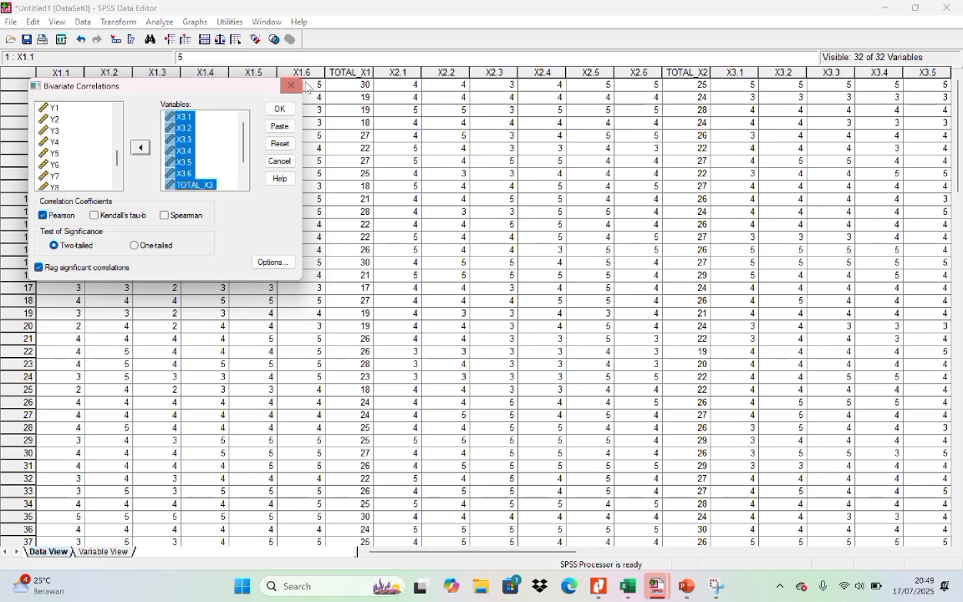
{"action": "left_click", "coordinate": [286, 109]}
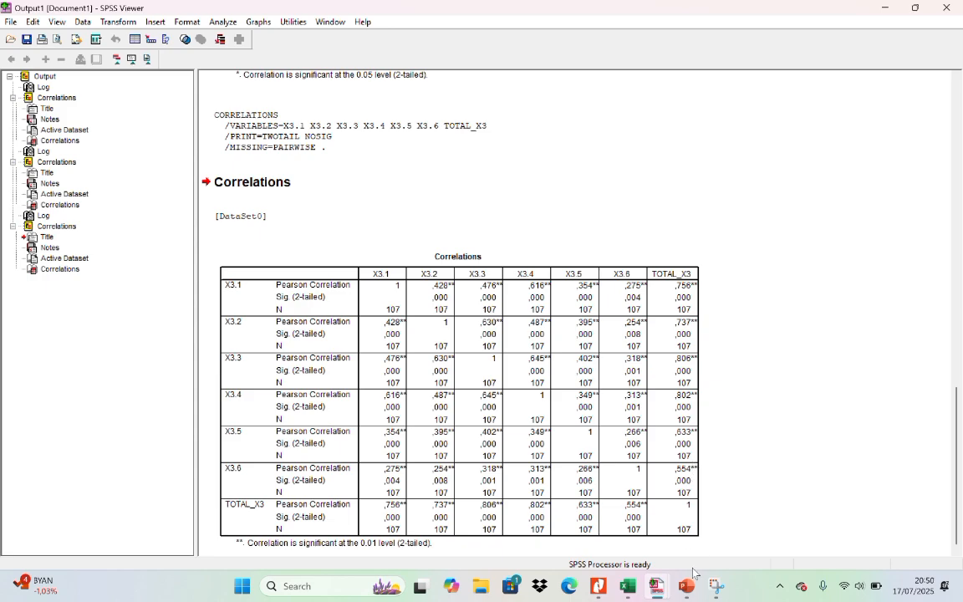
- Return to the SPSS data sheet, reopen Bivariate Correlations and remove X3.1 through X3.6 and TOTAL_X3 from the analysis variables
{"action": "mouse_move", "coordinate": [657, 584]}
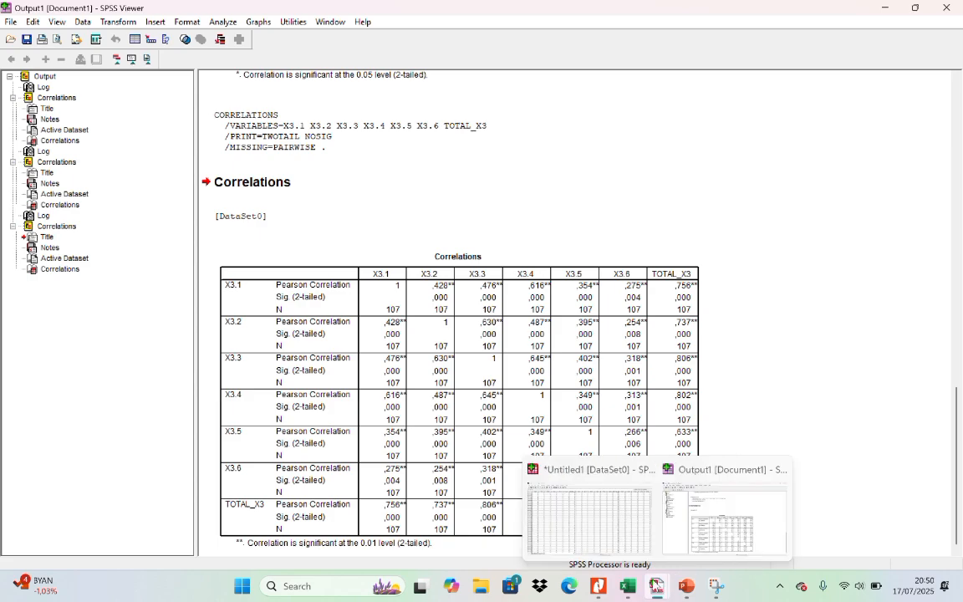
{"action": "left_click", "coordinate": [543, 469]}
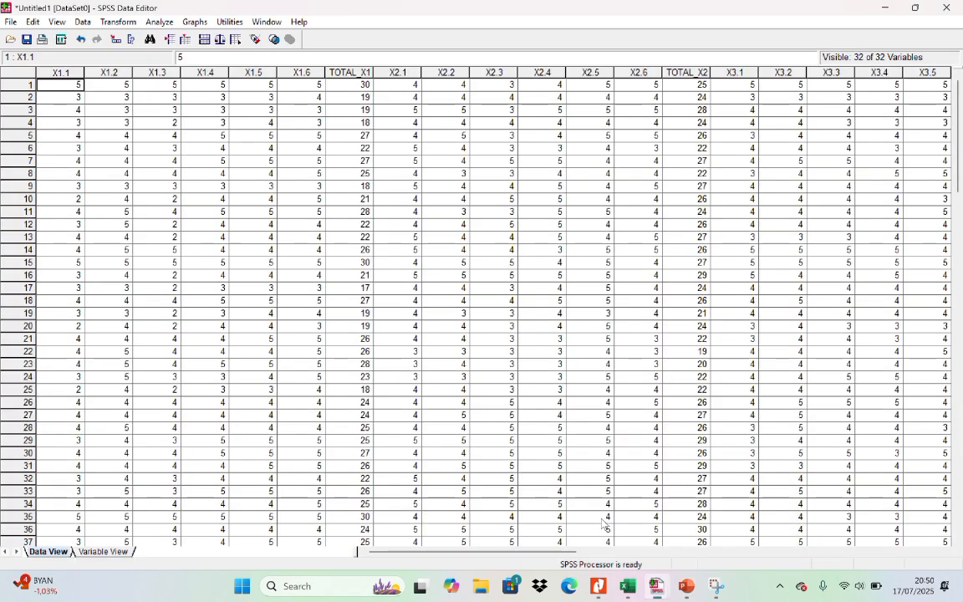
{"action": "left_click", "coordinate": [159, 22]}
{"action": "mouse_move", "coordinate": [218, 155]}
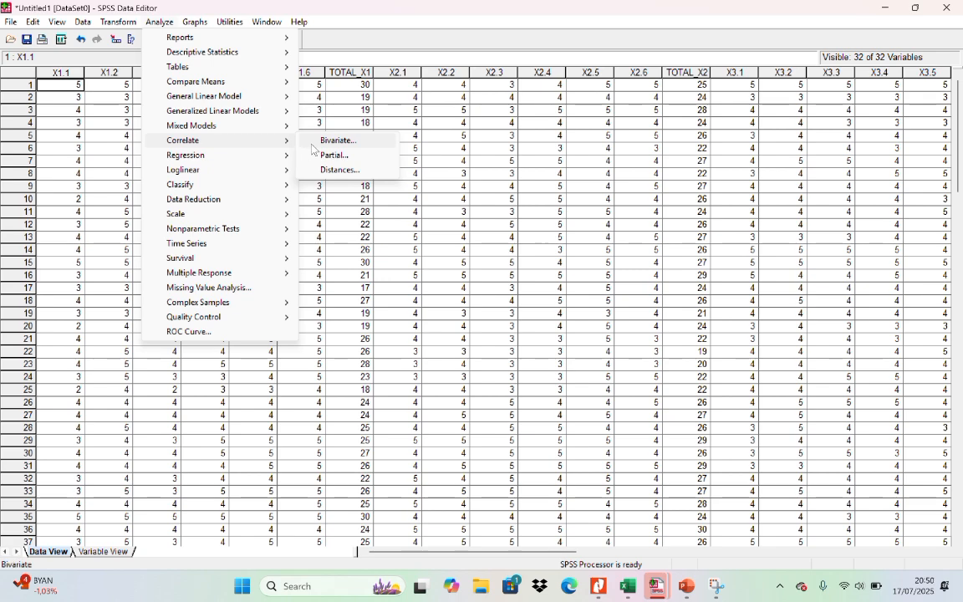
{"action": "left_click", "coordinate": [317, 143]}
{"action": "key", "text": "ctrl+a"}
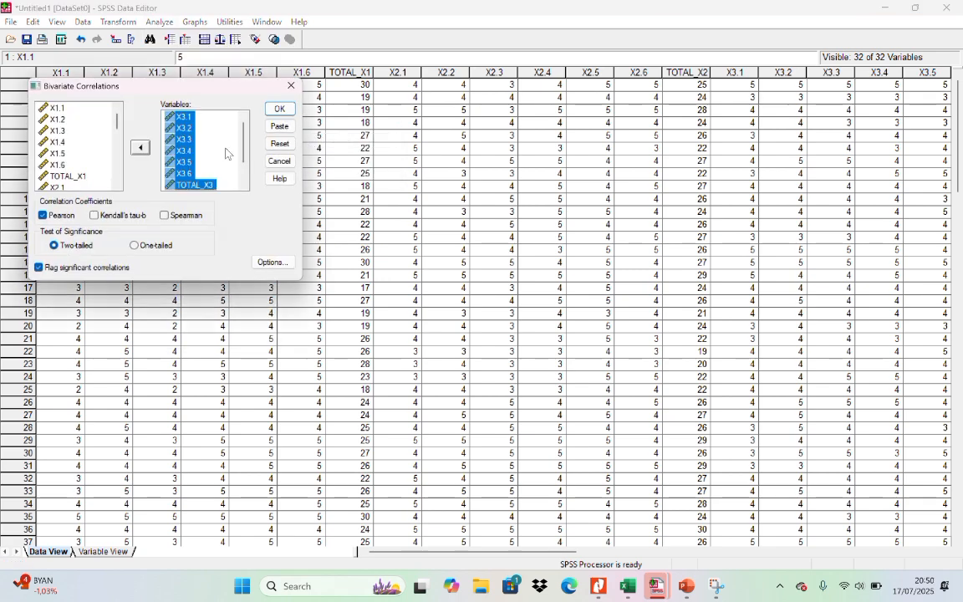
{"action": "left_click", "coordinate": [148, 148]}
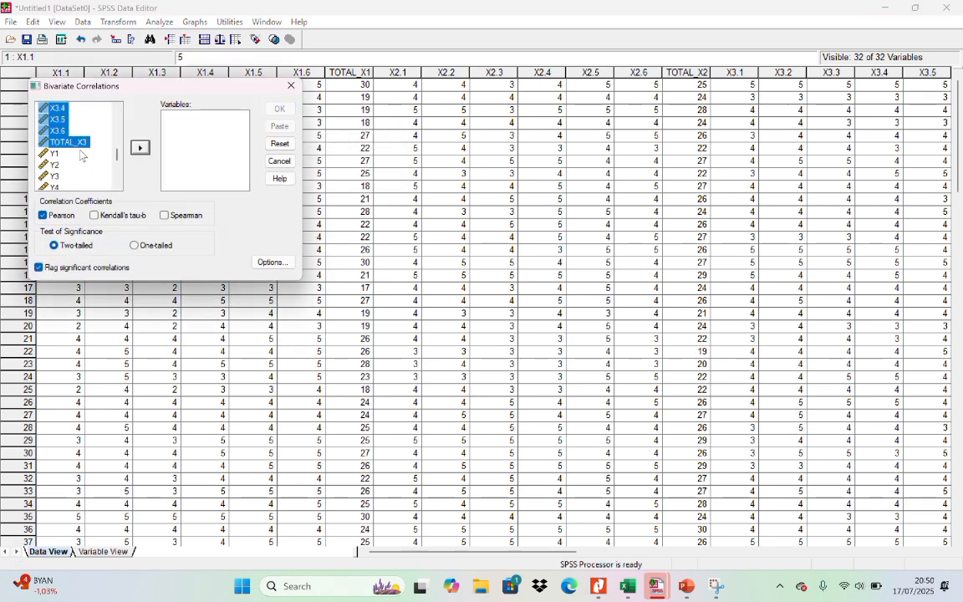
- Add Y1 through Y10 and TOTAL_Y as the analysis variables and run the two-tailed Pearson correlation
{"action": "scroll", "coordinate": [79, 147], "scroll_direction": "down", "scroll_amount": 1}
{"action": "left_click", "coordinate": [61, 154]}
{"action": "left_click_drag", "start_coordinate": [61, 154], "coordinate": [64, 181]}
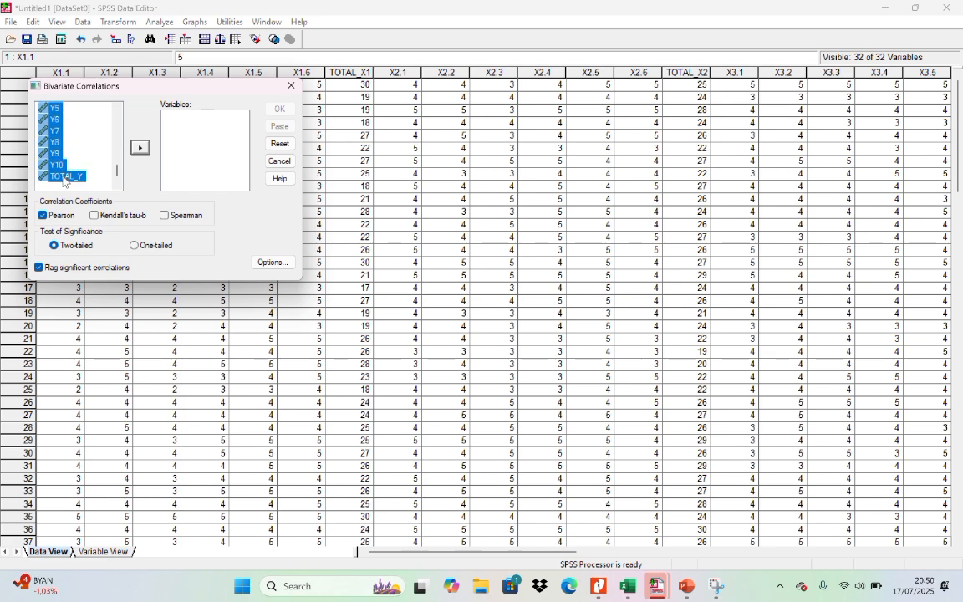
{"action": "left_click", "coordinate": [141, 148]}
{"action": "key", "text": "Return"}
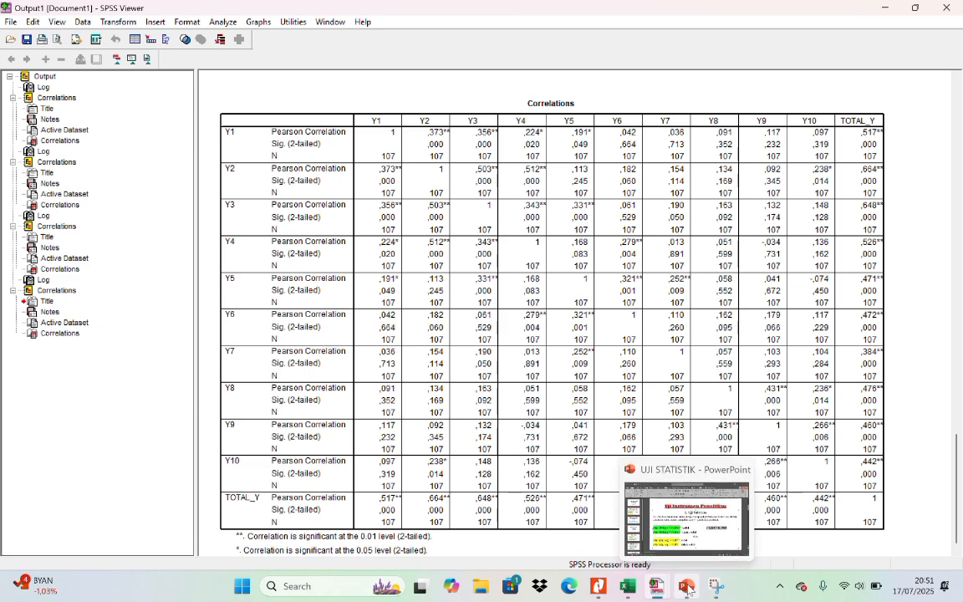
- Switch to the UJI STATISTIK presentation in PowerPoint and show the Uji Reliabilitas slide with the Cronbach Alpha criteria
{"action": "left_click", "coordinate": [687, 588]}
{"action": "left_click", "coordinate": [57, 309]}
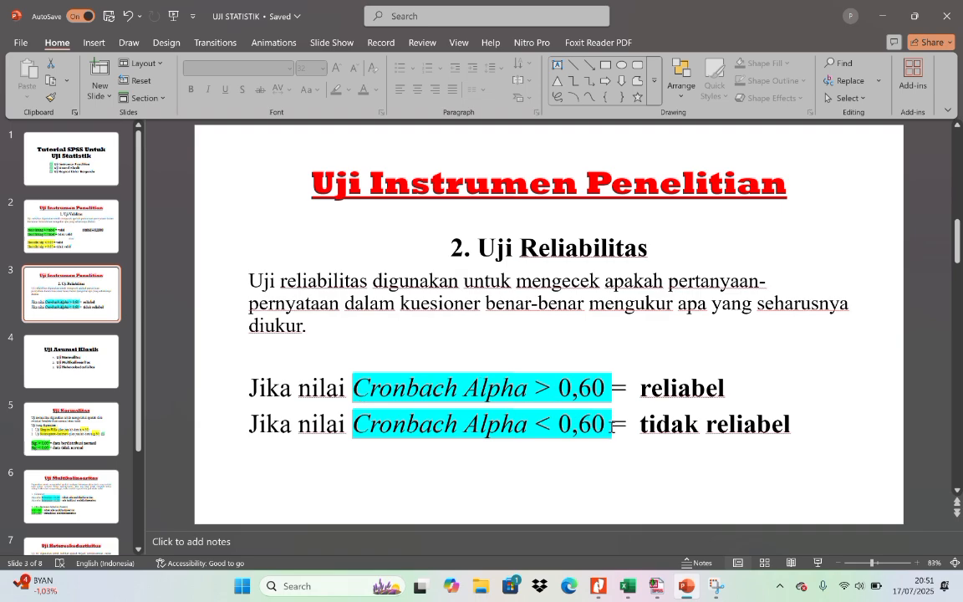
- Switch back to the SPSS data sheet and open Reliability Analysis
{"action": "mouse_move", "coordinate": [651, 577]}
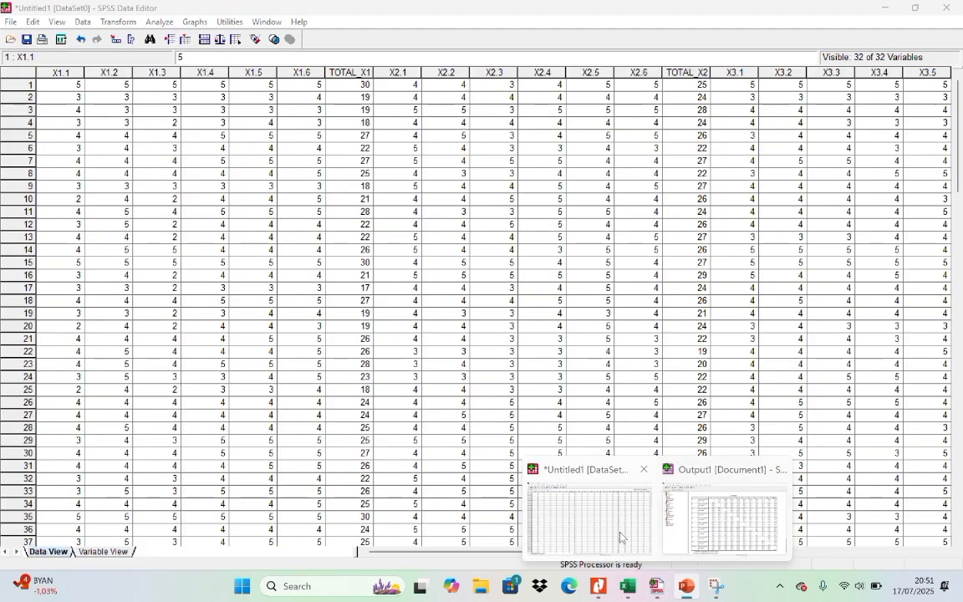
{"action": "left_click", "coordinate": [558, 478]}
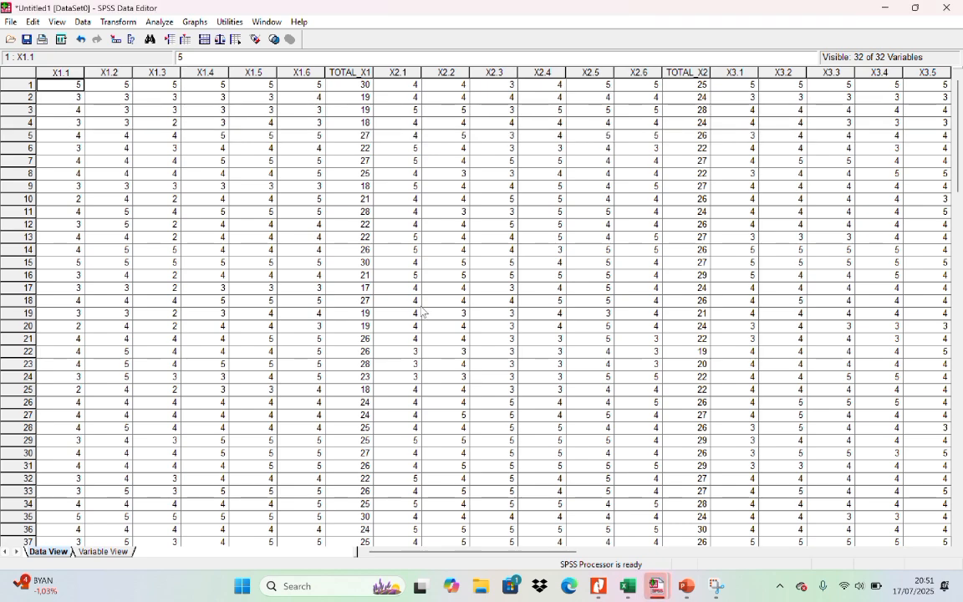
{"action": "left_click", "coordinate": [163, 24]}
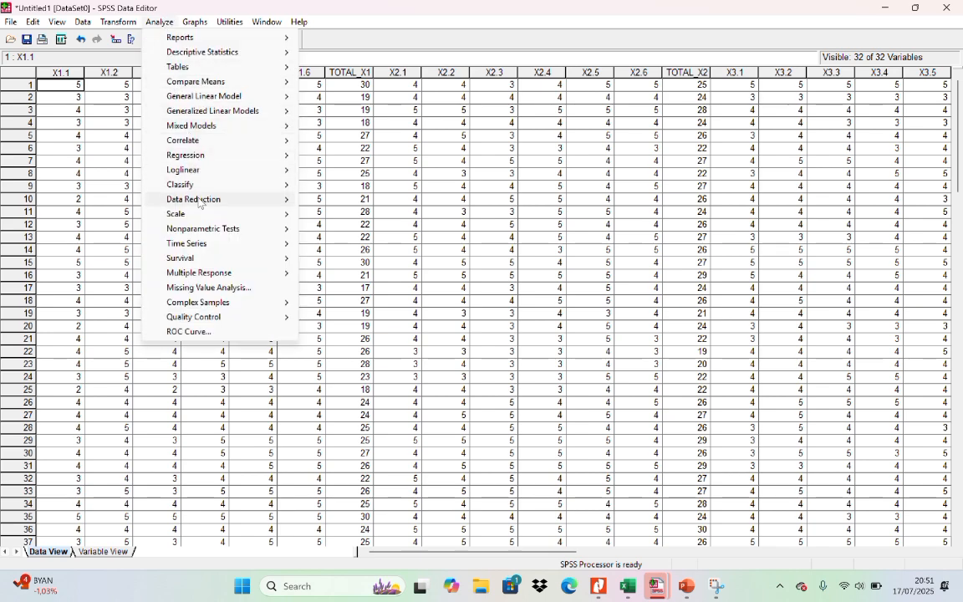
{"action": "mouse_move", "coordinate": [200, 206]}
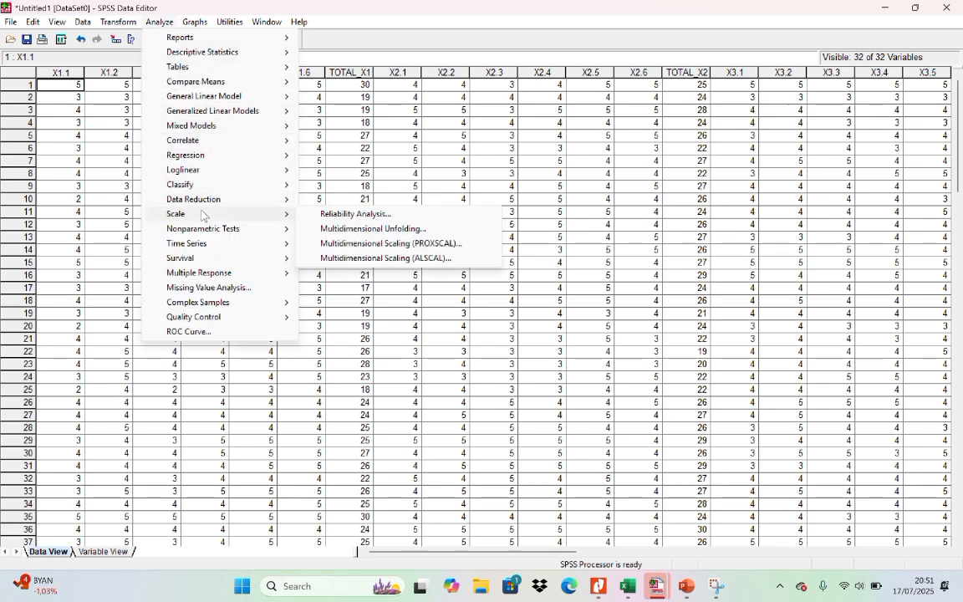
{"action": "left_click", "coordinate": [308, 219]}
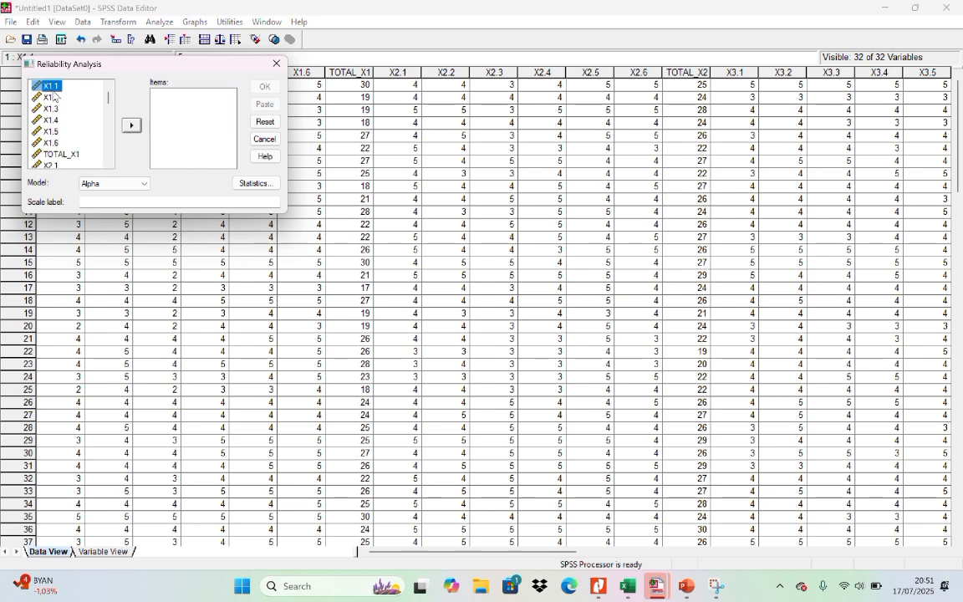
- Add X1.1 through X1.6 as the reliability items, choose the Alpha model and run the analysis
{"action": "left_click_drag", "start_coordinate": [52, 87], "coordinate": [56, 143]}
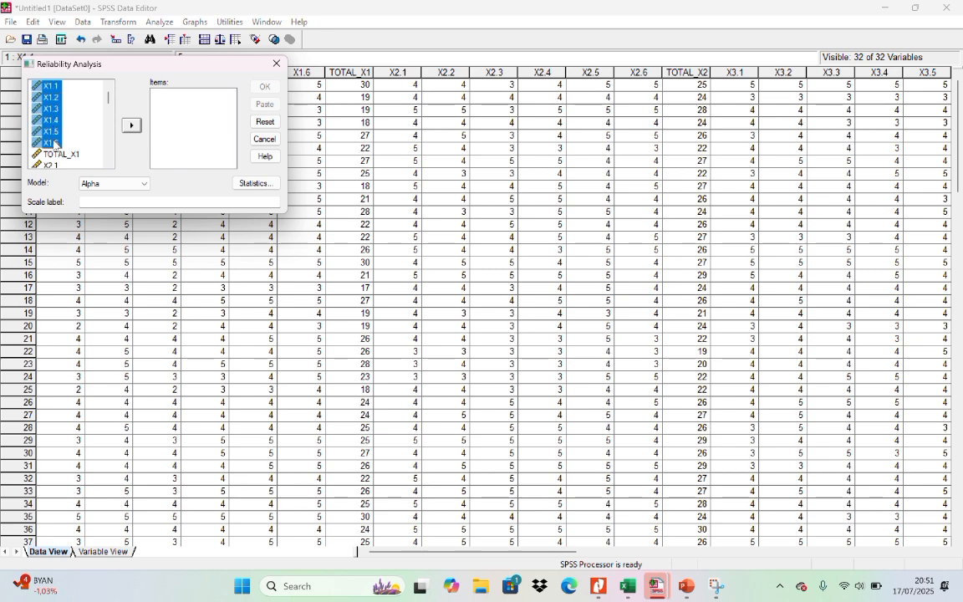
{"action": "left_click", "coordinate": [132, 126]}
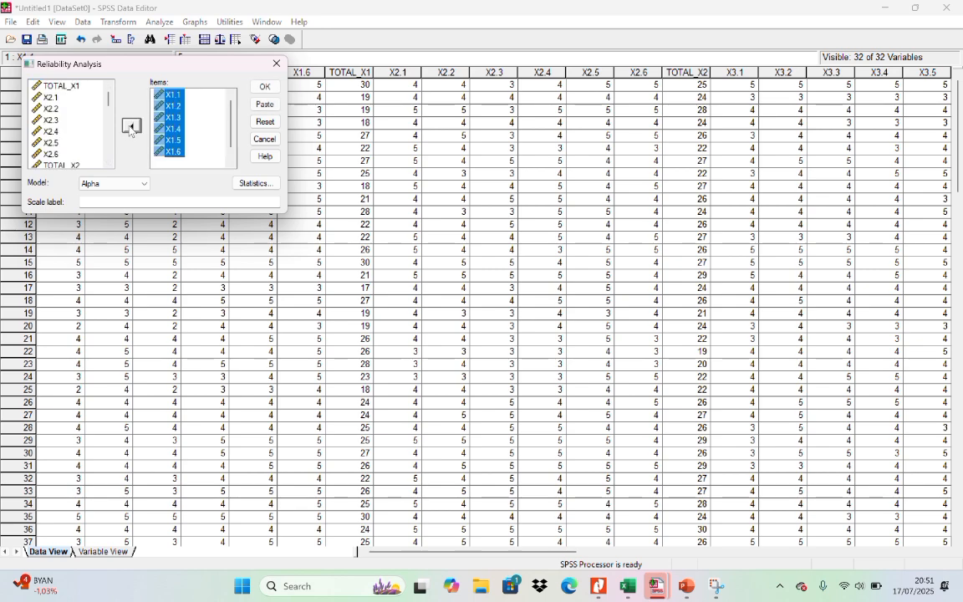
{"action": "left_click", "coordinate": [185, 118]}
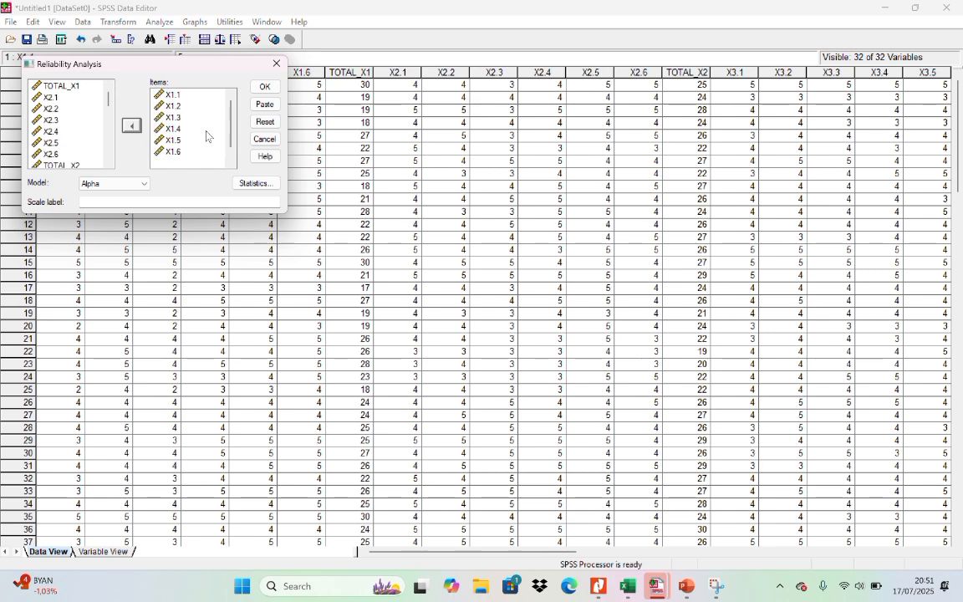
{"action": "left_click", "coordinate": [119, 185]}
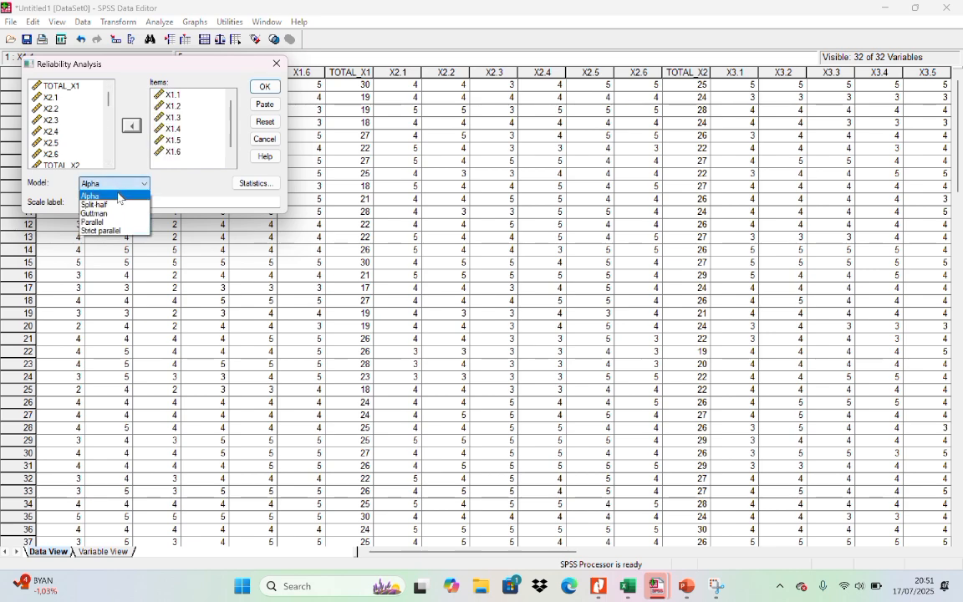
{"action": "left_click", "coordinate": [119, 198]}
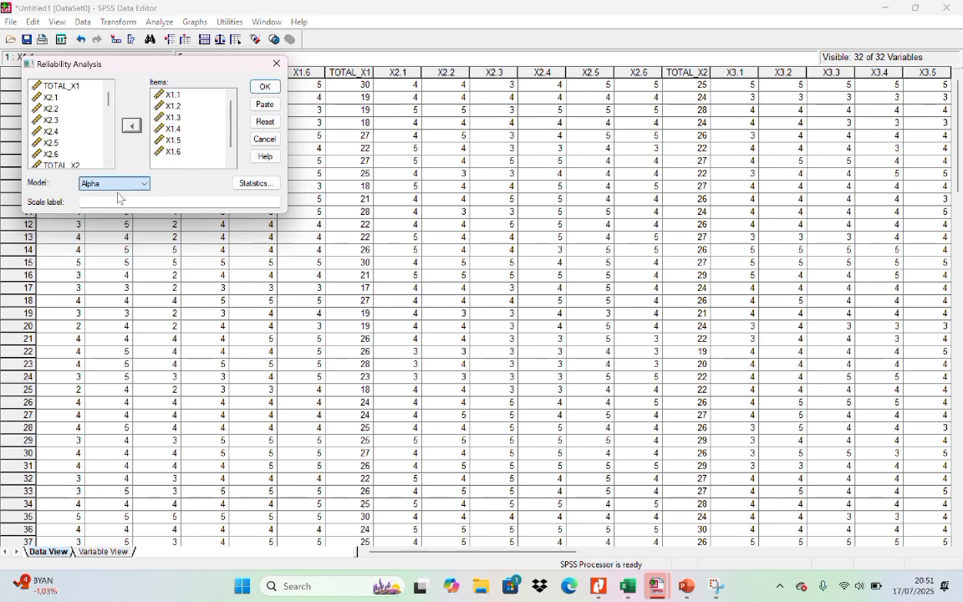
{"action": "left_click", "coordinate": [265, 87]}
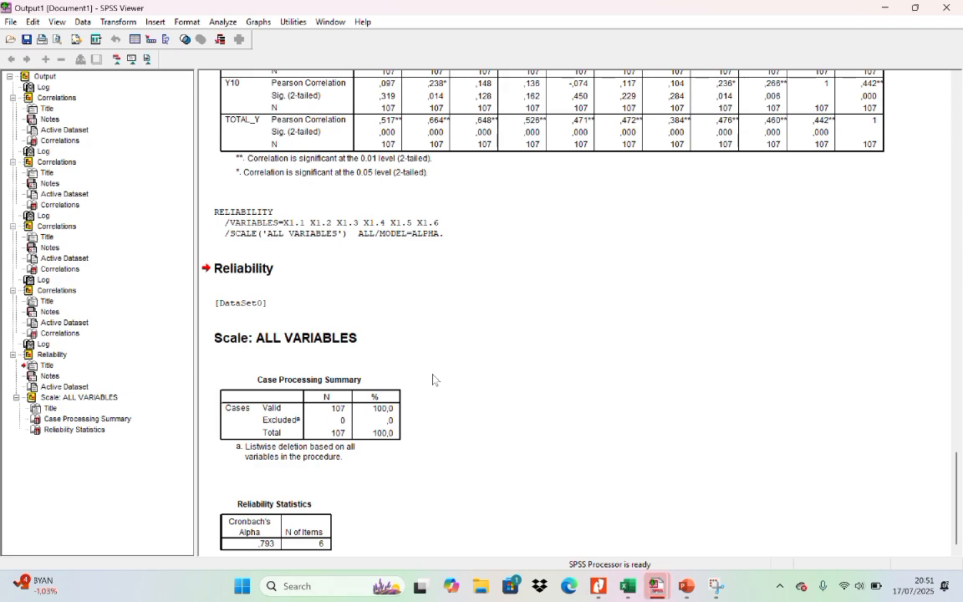
- Examine the Cronbach's Alpha in the X1 reliability output and compare it with the criteria on PowerPoint's Uji Reliabilitas slide
{"action": "left_click", "coordinate": [317, 511]}
{"action": "scroll", "coordinate": [317, 510], "scroll_direction": "up", "scroll_amount": 3}
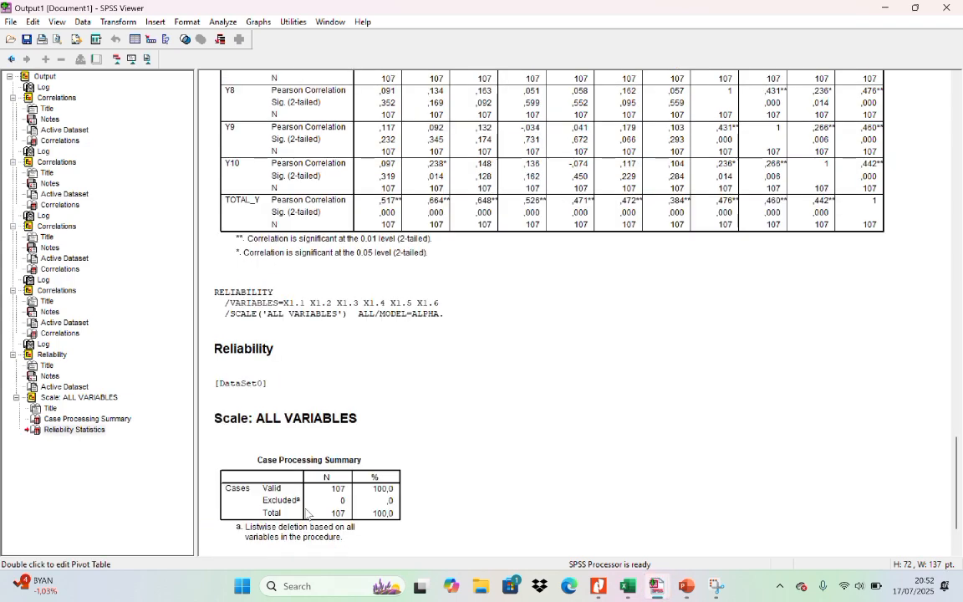
{"action": "scroll", "coordinate": [306, 513], "scroll_direction": "down", "scroll_amount": 3}
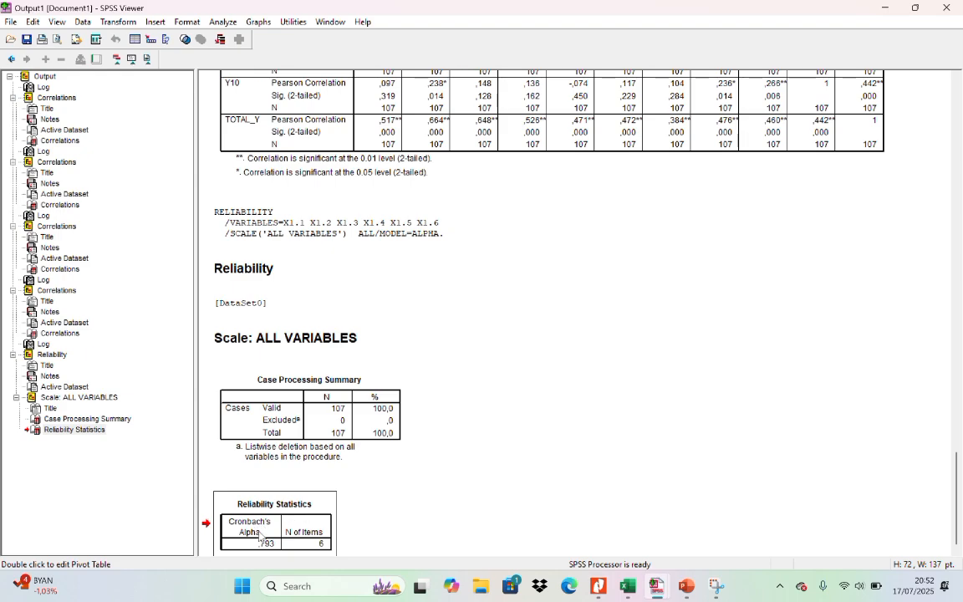
{"action": "left_click", "coordinate": [300, 226]}
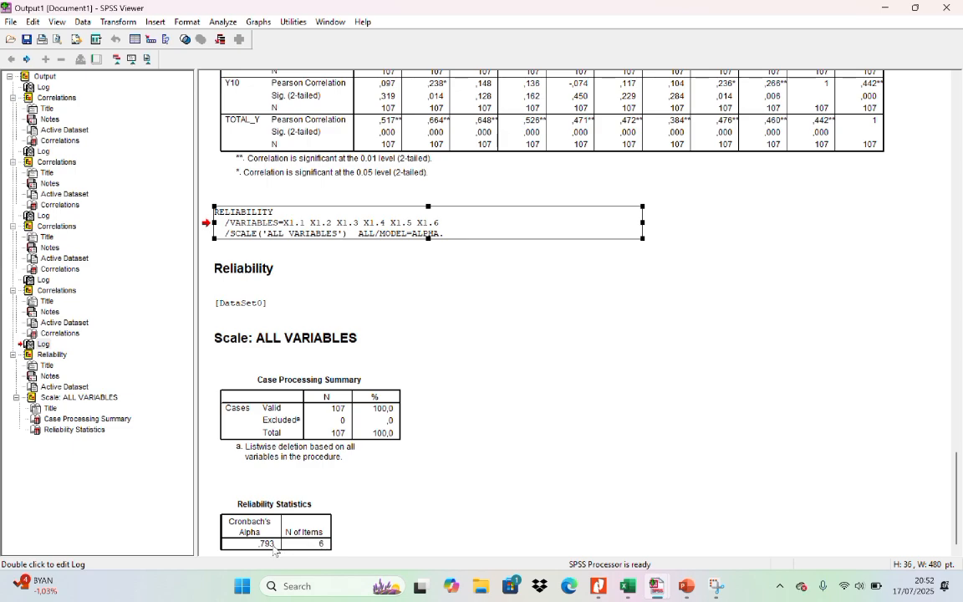
{"action": "left_click", "coordinate": [689, 587]}
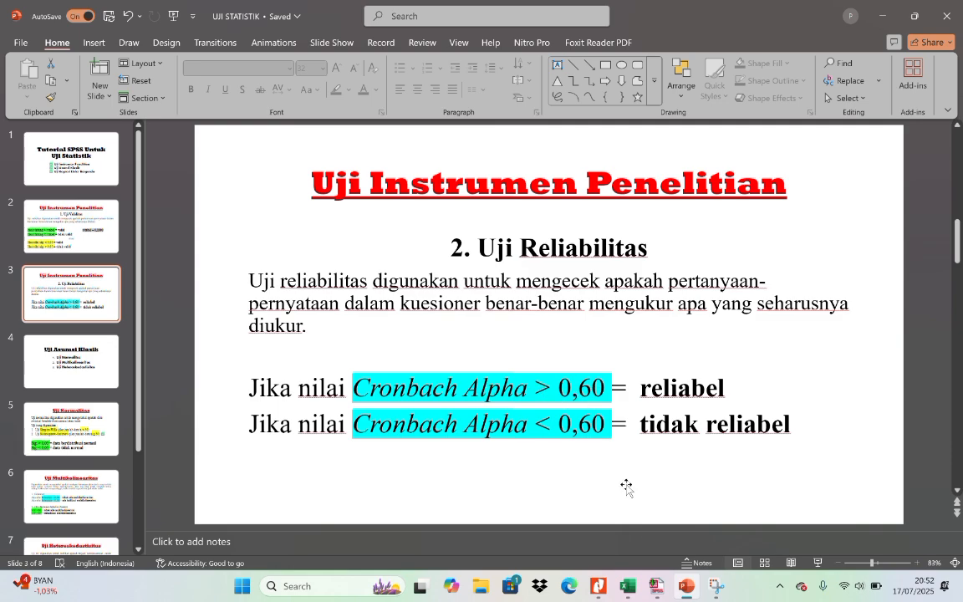
{"action": "mouse_move", "coordinate": [692, 587]}
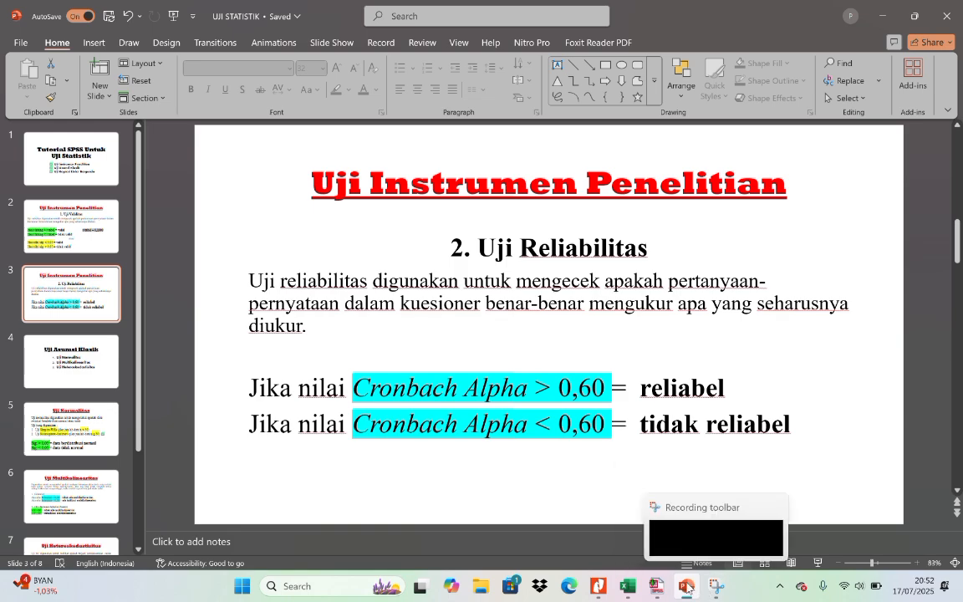
{"action": "left_click", "coordinate": [724, 505]}
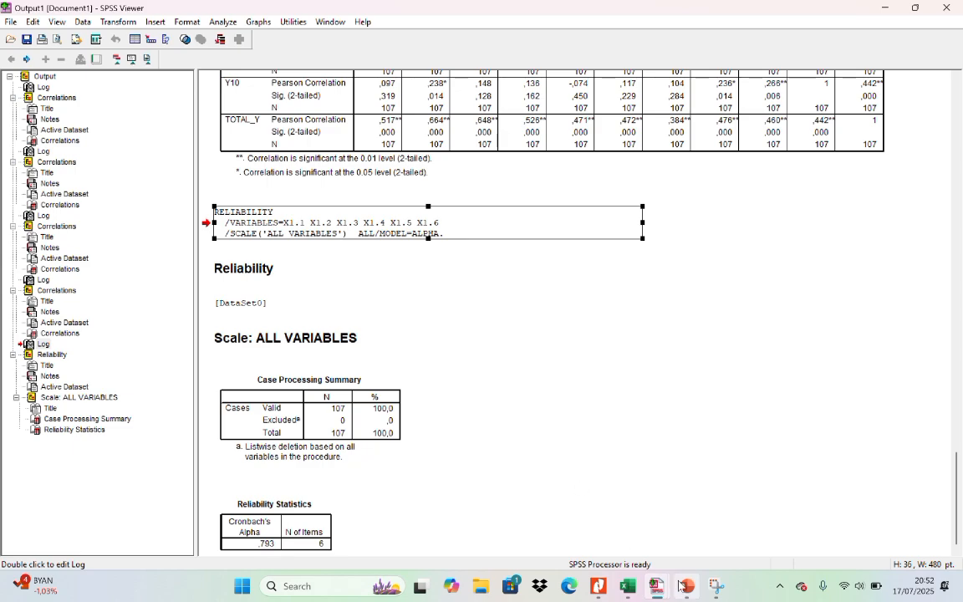
- Return to the SPSS data sheet, reopen Reliability Analysis and remove X1.1 through X1.6 from the items
{"action": "mouse_move", "coordinate": [666, 591]}
{"action": "left_click", "coordinate": [545, 468]}
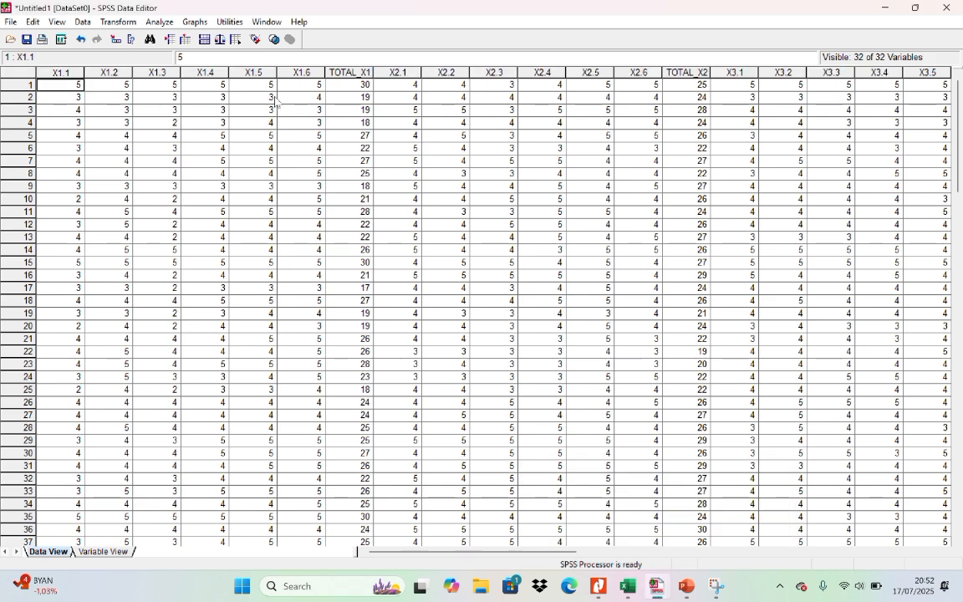
{"action": "left_click", "coordinate": [162, 23]}
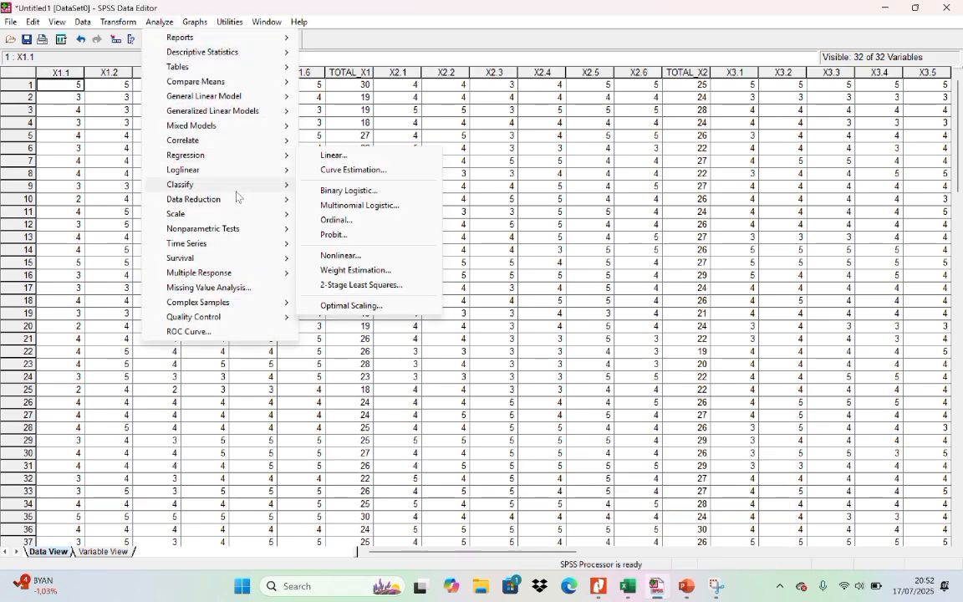
{"action": "mouse_move", "coordinate": [236, 216]}
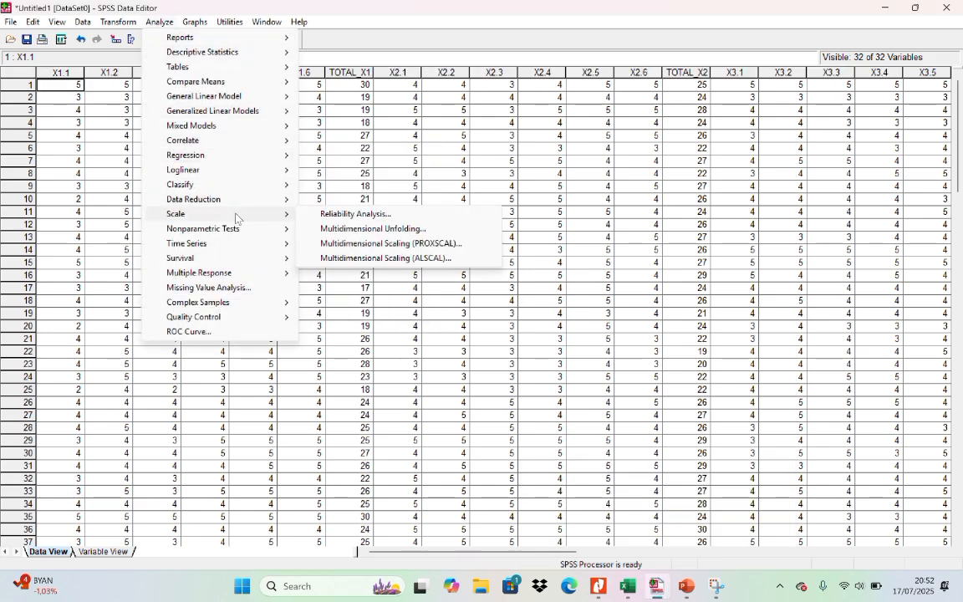
{"action": "left_click", "coordinate": [335, 215]}
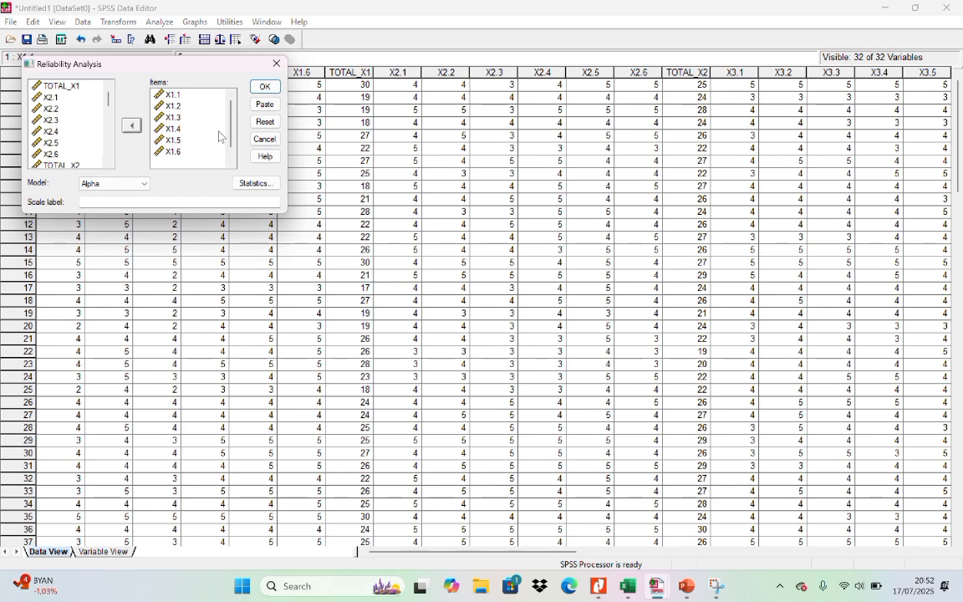
{"action": "key", "text": "ctrl+a"}
{"action": "left_click", "coordinate": [131, 126]}
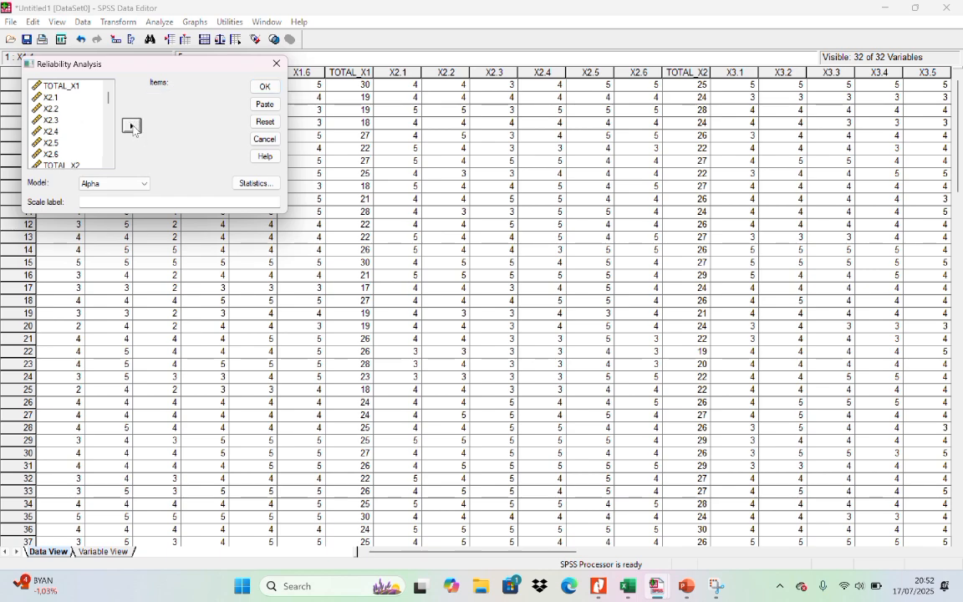
- Add X2.1 through X2.6 as the reliability items and run the analysis with the Alpha model
{"action": "scroll", "coordinate": [81, 131], "scroll_direction": "down", "scroll_amount": 1}
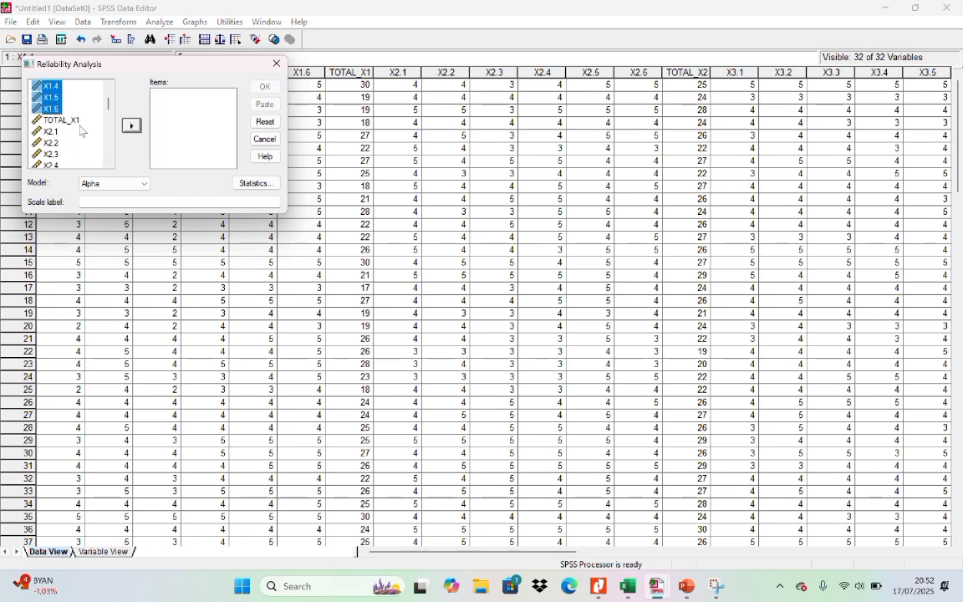
{"action": "double_click", "coordinate": [50, 131]}
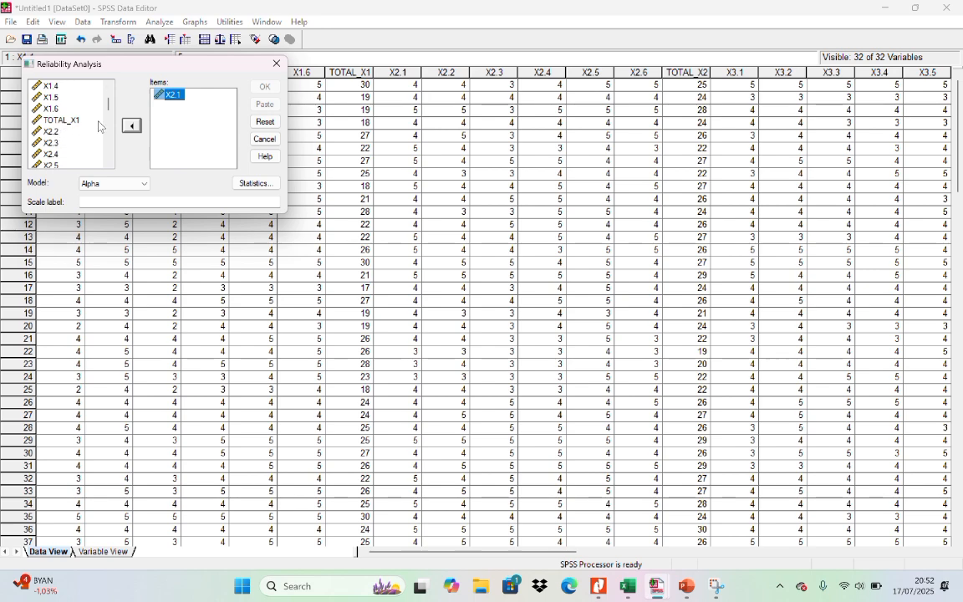
{"action": "left_click", "coordinate": [131, 126]}
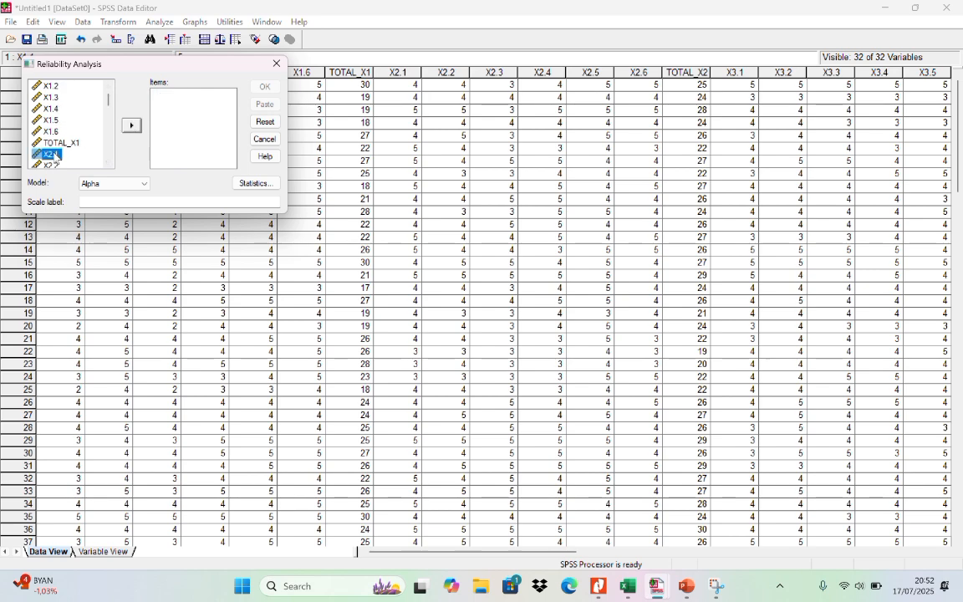
{"action": "mouse_move", "coordinate": [55, 156]}
{"action": "left_mouse_down"}
{"action": "mouse_move", "coordinate": [54, 164]}
{"action": "mouse_move", "coordinate": [60, 130]}
{"action": "mouse_move", "coordinate": [63, 153]}
{"action": "left_mouse_up"}
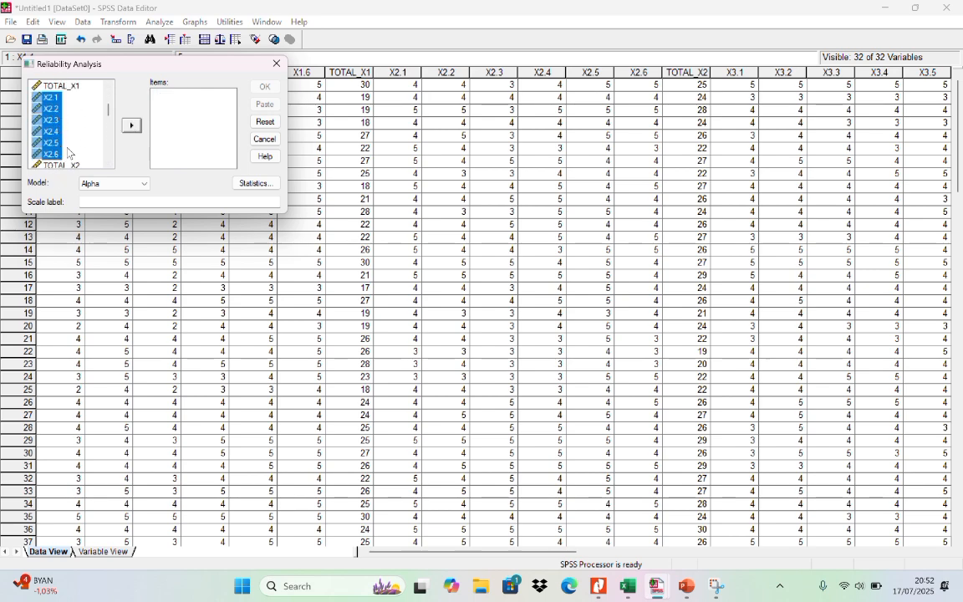
{"action": "left_click", "coordinate": [132, 126]}
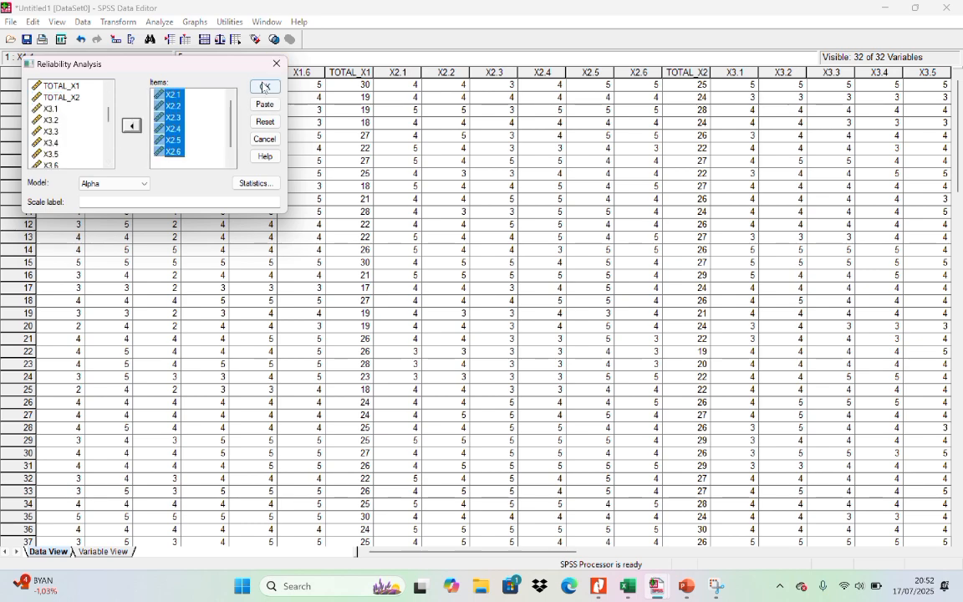
{"action": "left_click", "coordinate": [265, 87]}
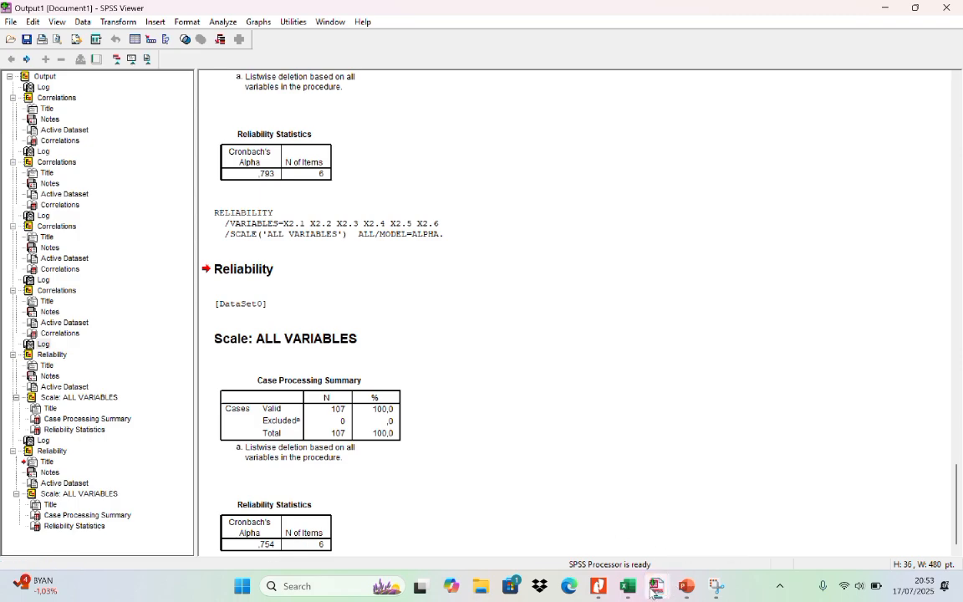
- Return to the SPSS data sheet, reopen Reliability Analysis and remove X2.1 through X2.6 from the items
{"action": "left_click", "coordinate": [602, 543]}
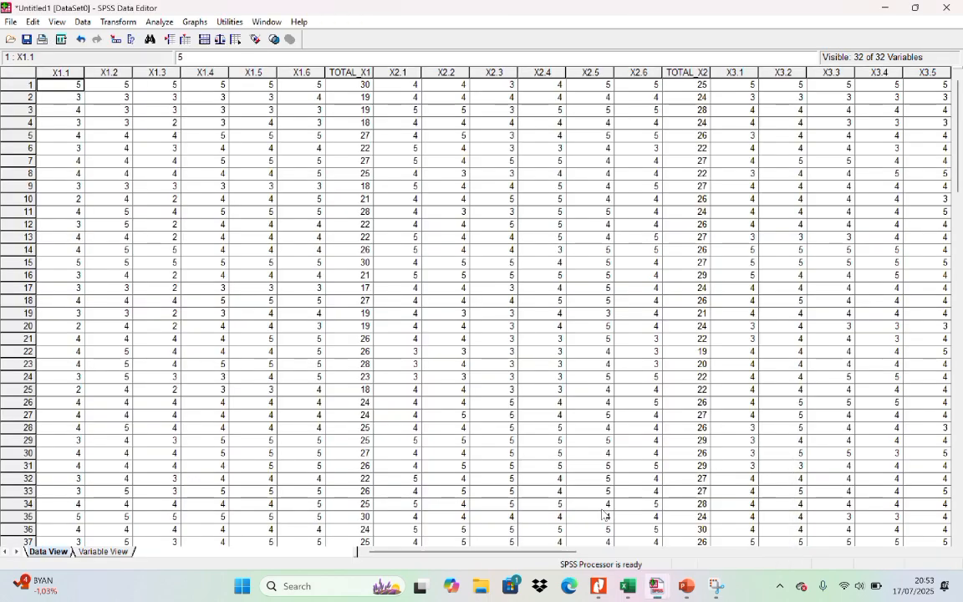
{"action": "left_click", "coordinate": [159, 22]}
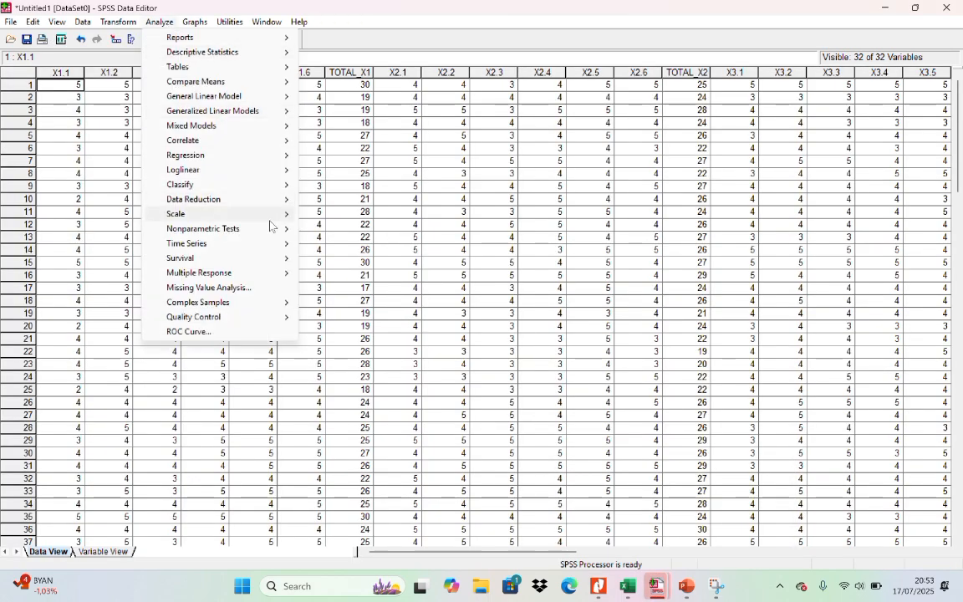
{"action": "mouse_move", "coordinate": [244, 214]}
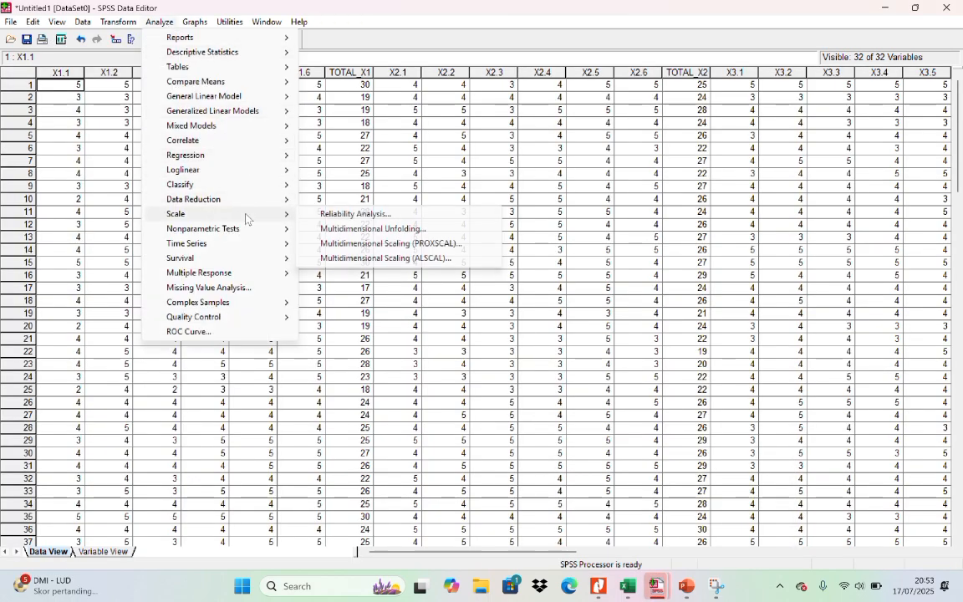
{"action": "left_click", "coordinate": [355, 215]}
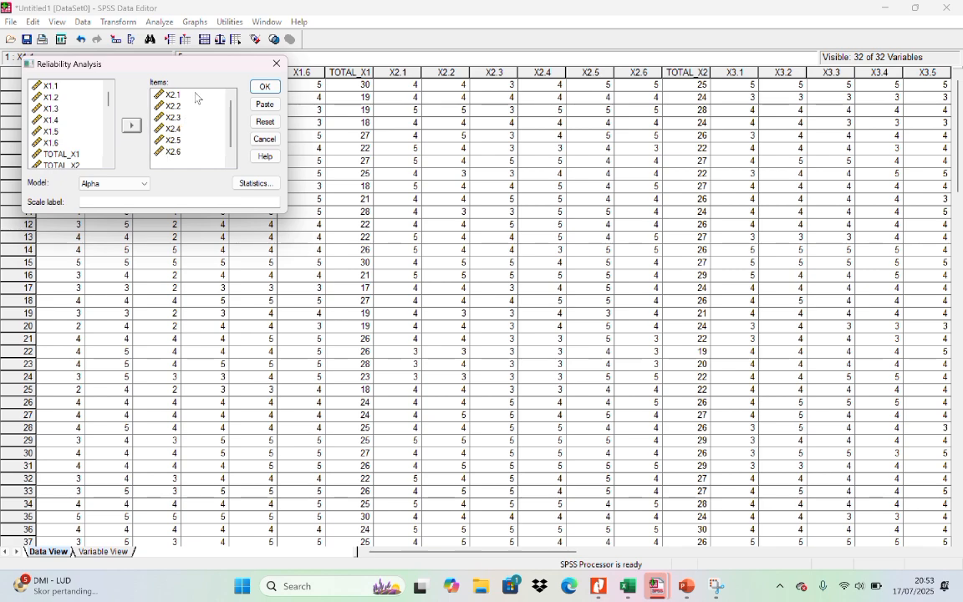
{"action": "key", "text": "ctrl+a"}
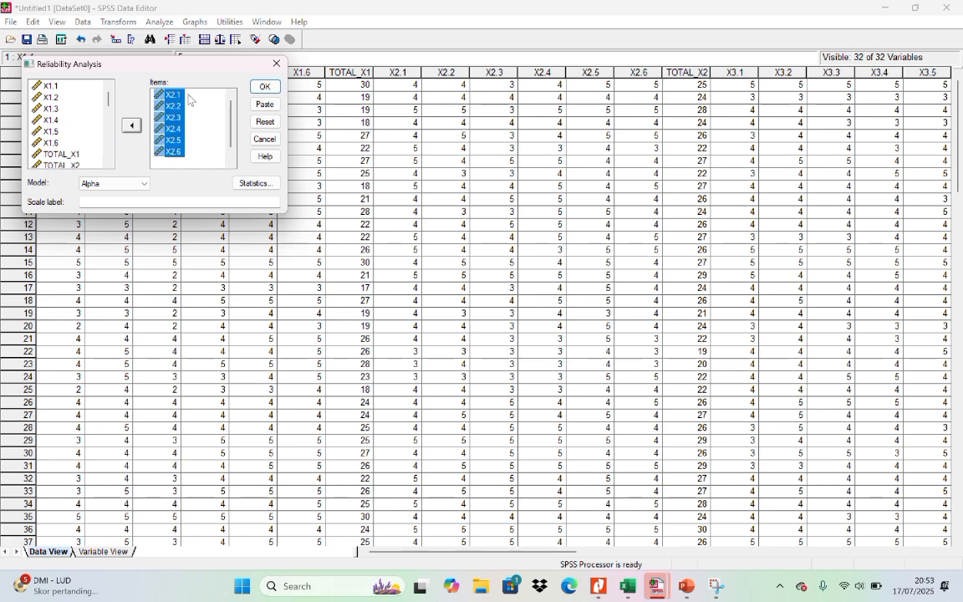
{"action": "left_click", "coordinate": [131, 125]}
- Add X3.1 through X3.6 as the reliability items and run the analysis with the Alpha model
{"action": "scroll", "coordinate": [67, 134], "scroll_direction": "down", "scroll_amount": 1}
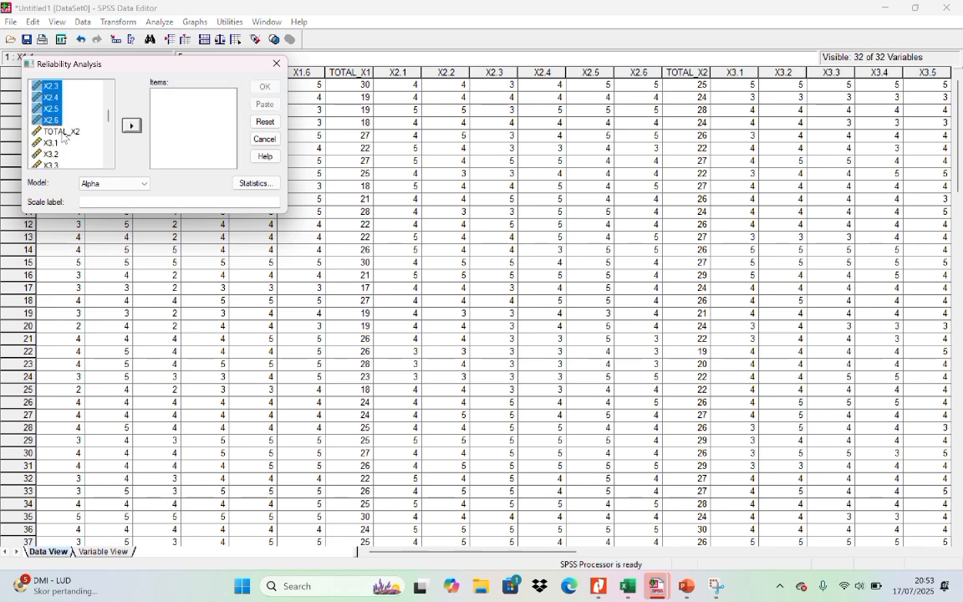
{"action": "scroll", "coordinate": [63, 138], "scroll_direction": "down", "scroll_amount": 1}
{"action": "left_click_drag", "start_coordinate": [50, 108], "coordinate": [55, 165]}
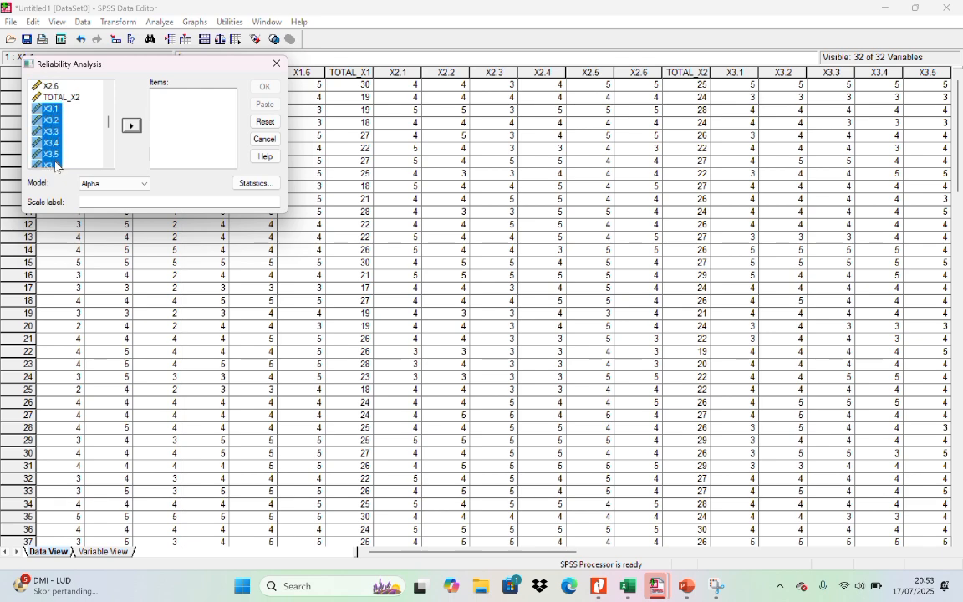
{"action": "left_click", "coordinate": [131, 126]}
{"action": "key", "text": "Return"}
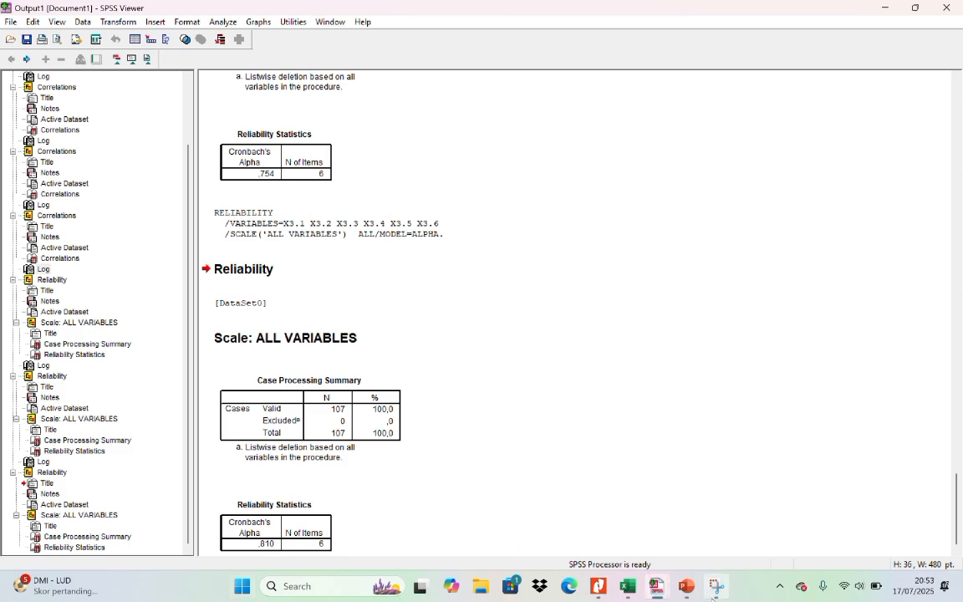
- Return to the SPSS data sheet, reopen Reliability Analysis and remove X3.1 through X3.6 from the items
{"action": "mouse_move", "coordinate": [658, 587]}
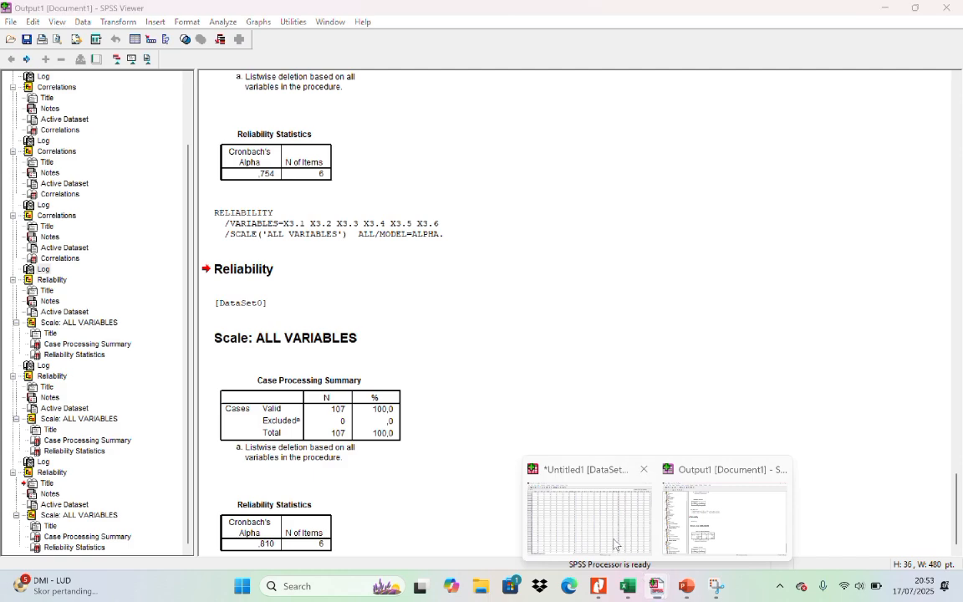
{"action": "left_click", "coordinate": [579, 535]}
{"action": "left_click", "coordinate": [159, 22]}
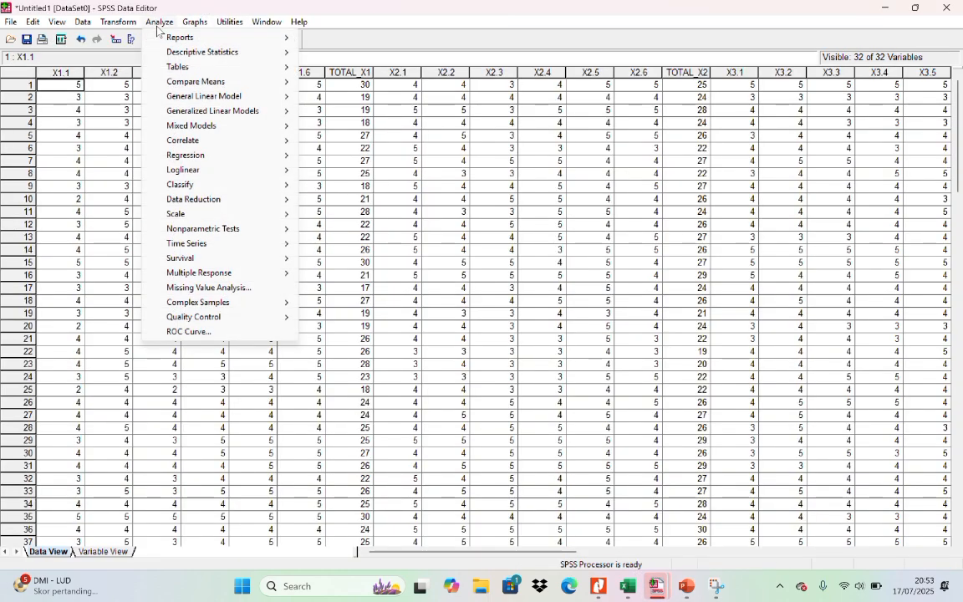
{"action": "mouse_move", "coordinate": [205, 201]}
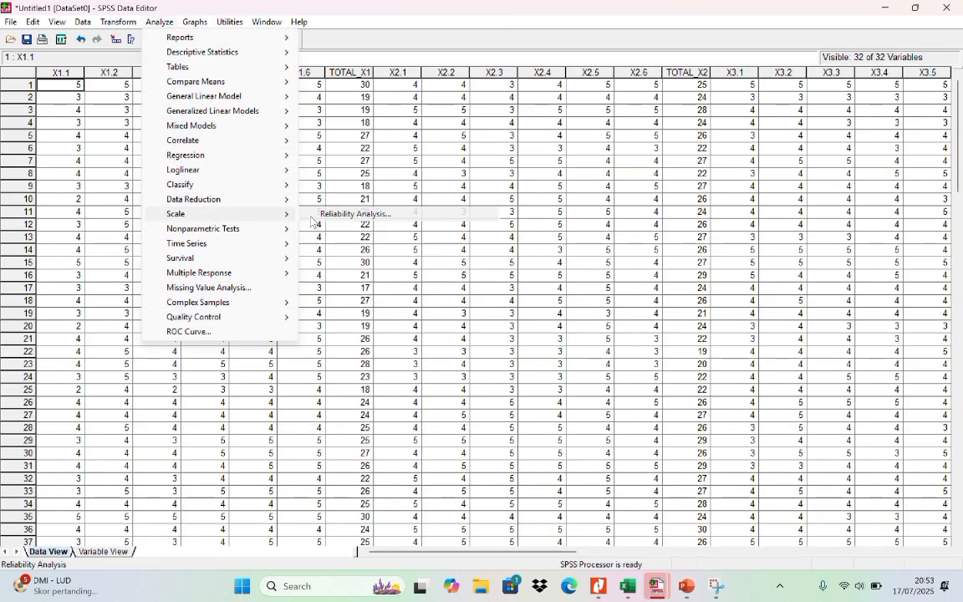
{"action": "left_click", "coordinate": [334, 214]}
{"action": "left_click_drag", "start_coordinate": [180, 97], "coordinate": [185, 178]}
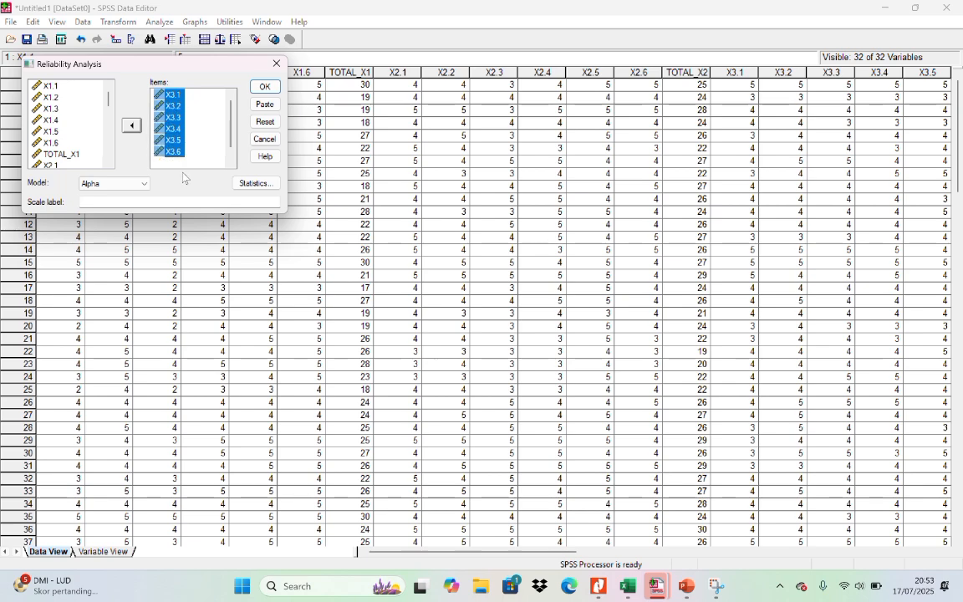
{"action": "left_click", "coordinate": [133, 126]}
- Add Y1 through Y10 as the reliability items, leaving out TOTAL_Y, and run the analysis with the Alpha model
{"action": "scroll", "coordinate": [67, 117], "scroll_direction": "down", "scroll_amount": 5}
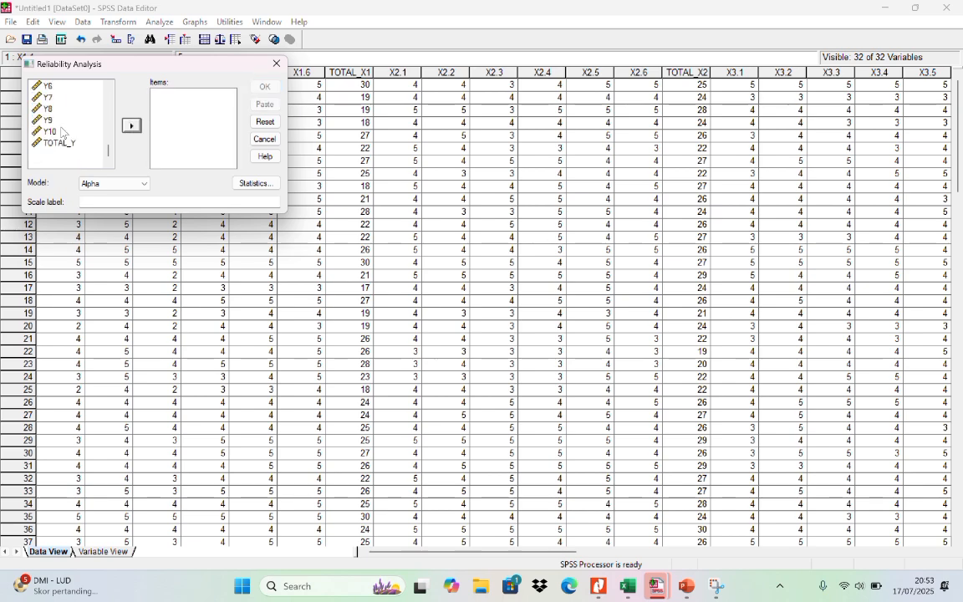
{"action": "scroll", "coordinate": [61, 108], "scroll_direction": "up", "scroll_amount": 2}
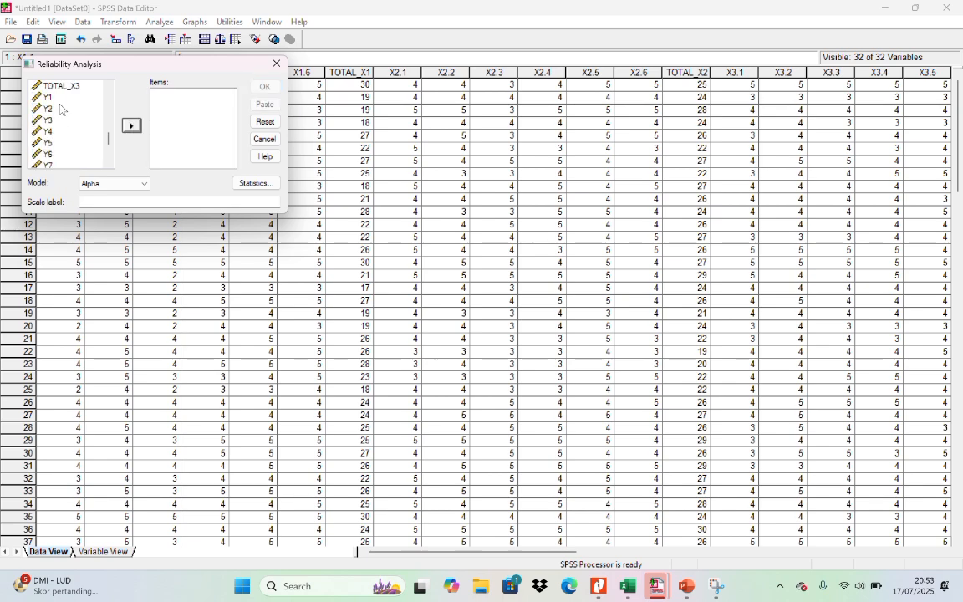
{"action": "left_click_drag", "start_coordinate": [46, 99], "coordinate": [51, 143]}
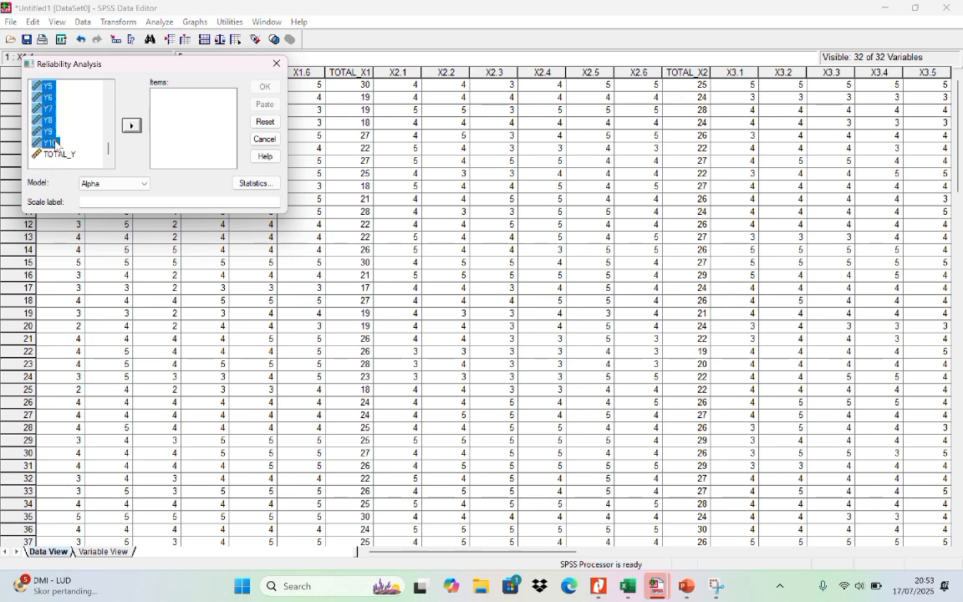
{"action": "left_click", "coordinate": [134, 127]}
{"action": "key", "text": "Return"}
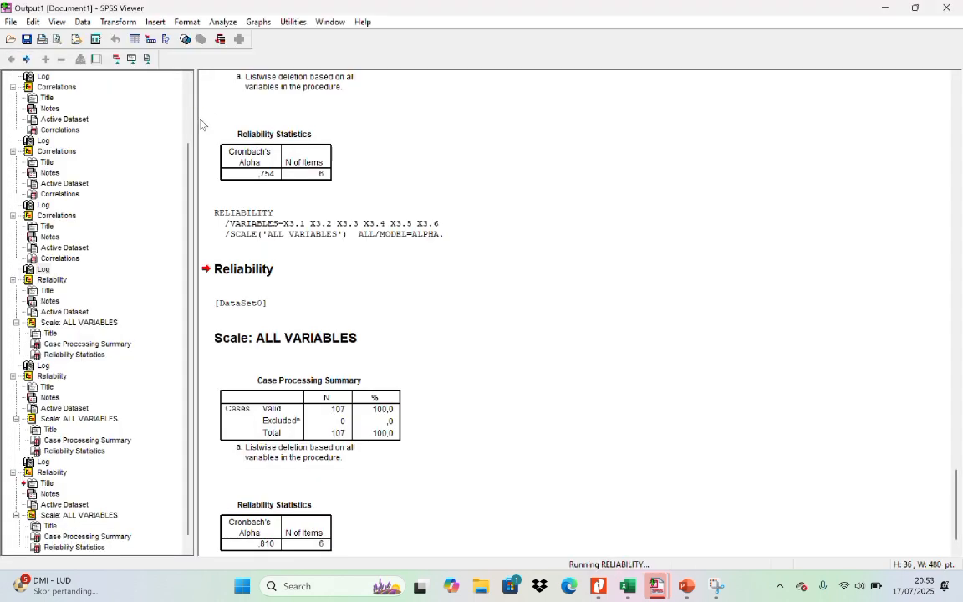
- Compare the Y items' Cronbach's Alpha with the criteria on PowerPoint's Uji Reliabilitas slide, and go on to the Uji Asumsi Klasik slide
{"action": "left_click", "coordinate": [268, 534]}
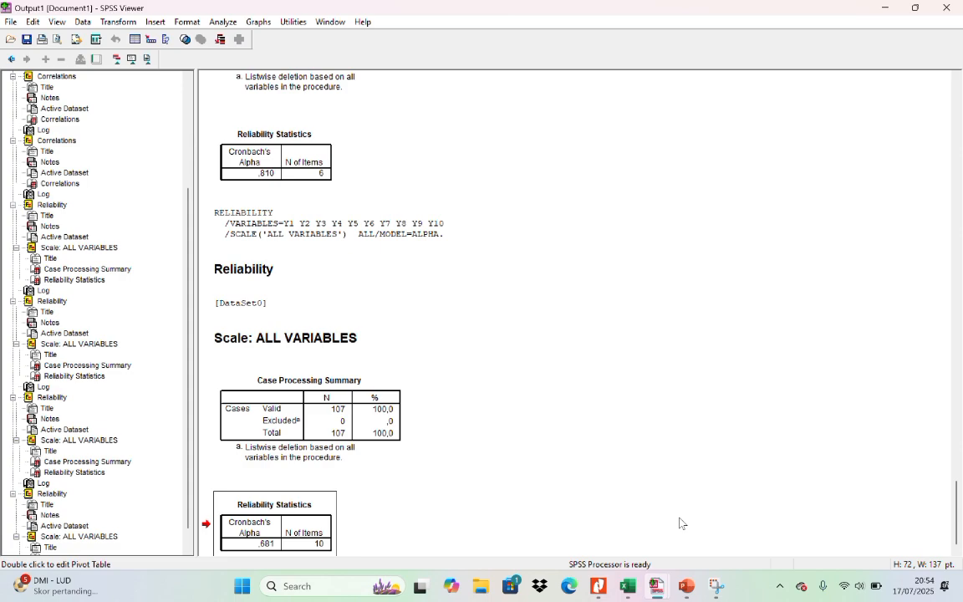
{"action": "left_click", "coordinate": [685, 585]}
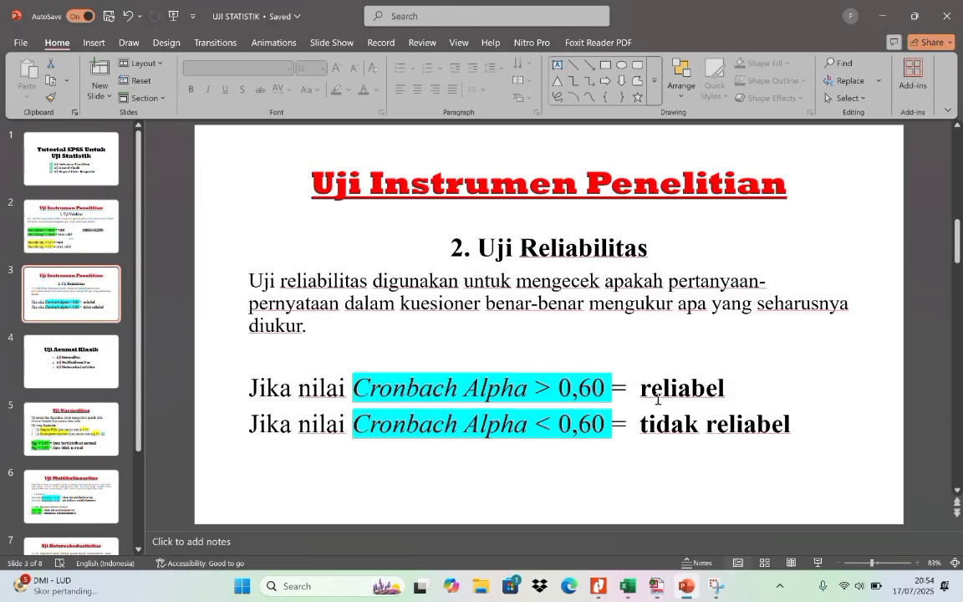
{"action": "left_click_drag", "start_coordinate": [647, 390], "coordinate": [747, 398]}
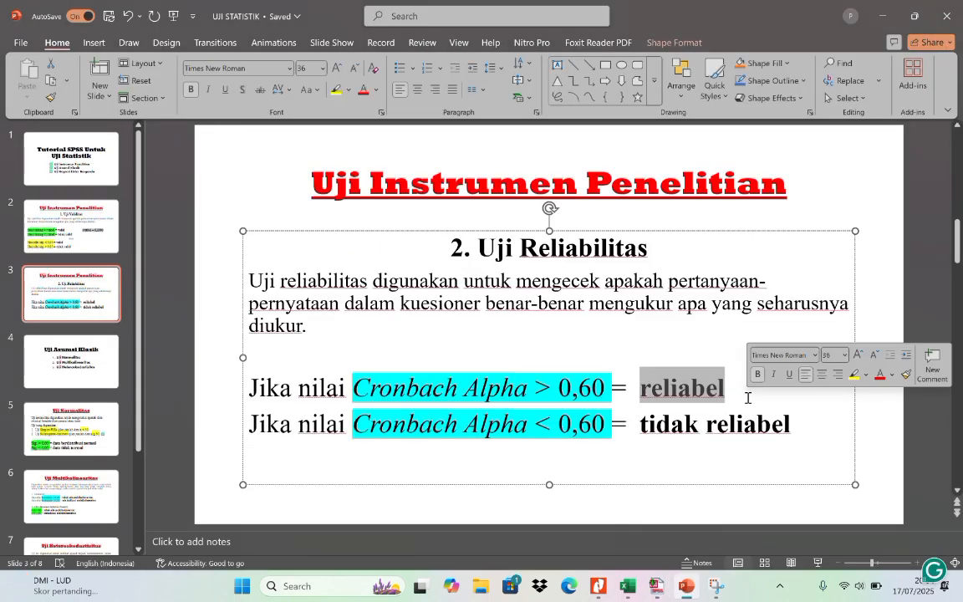
{"action": "left_click", "coordinate": [769, 422]}
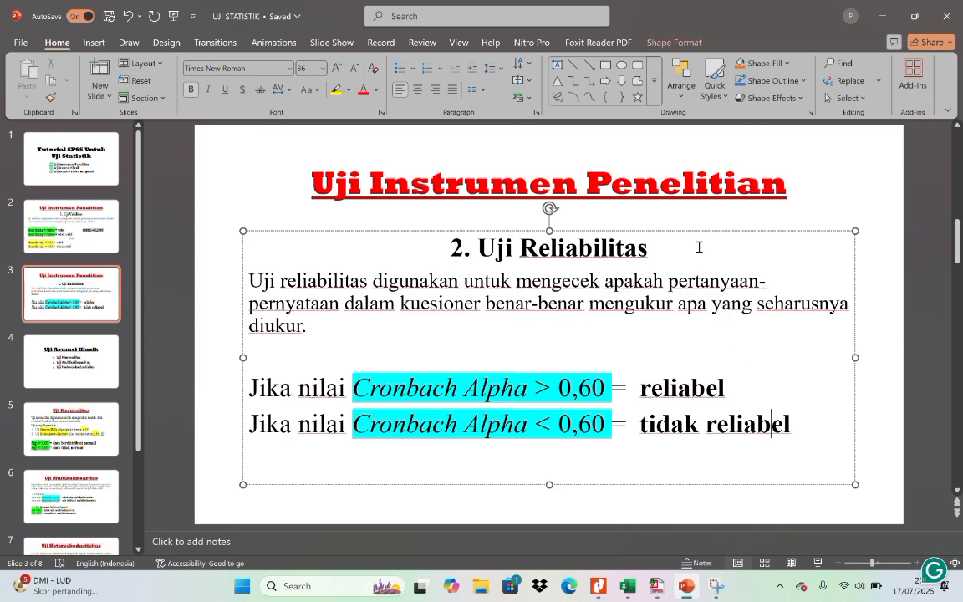
{"action": "left_click", "coordinate": [60, 360]}
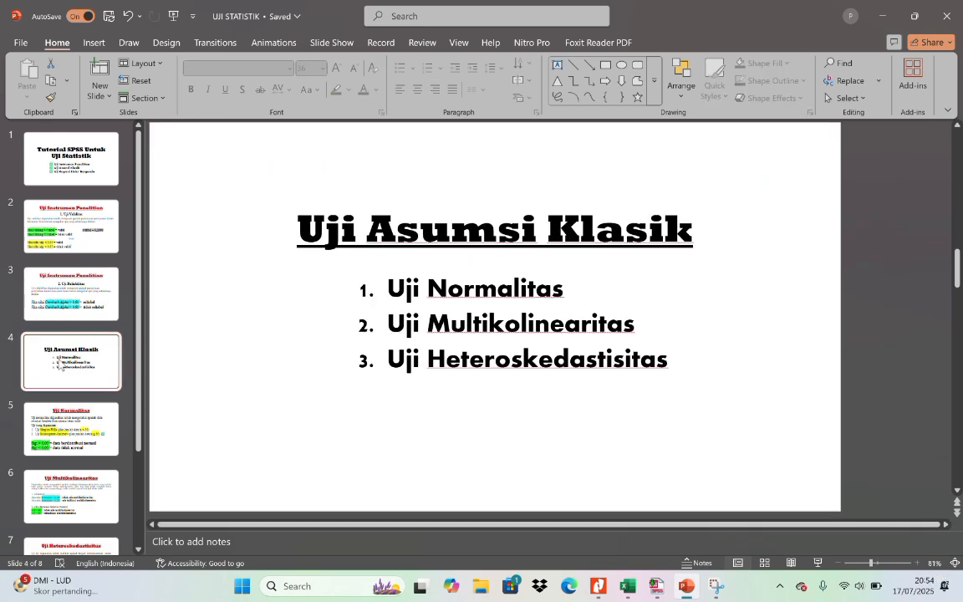
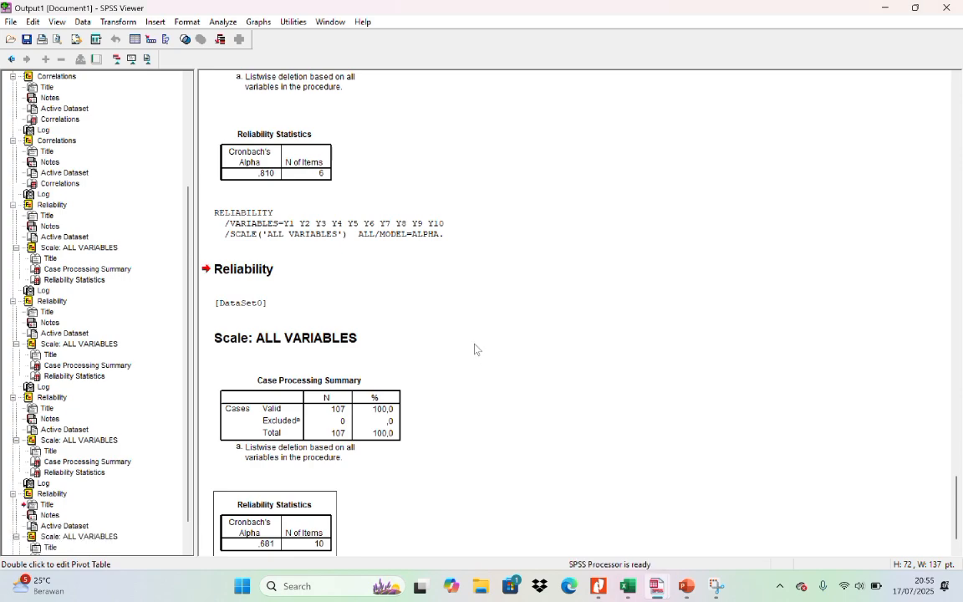
- Bring up the empty Untitled2 data sheet, then switch to Excel and copy the Jumlah Skor X1 scores from H5 down
{"action": "mouse_move", "coordinate": [658, 586]}
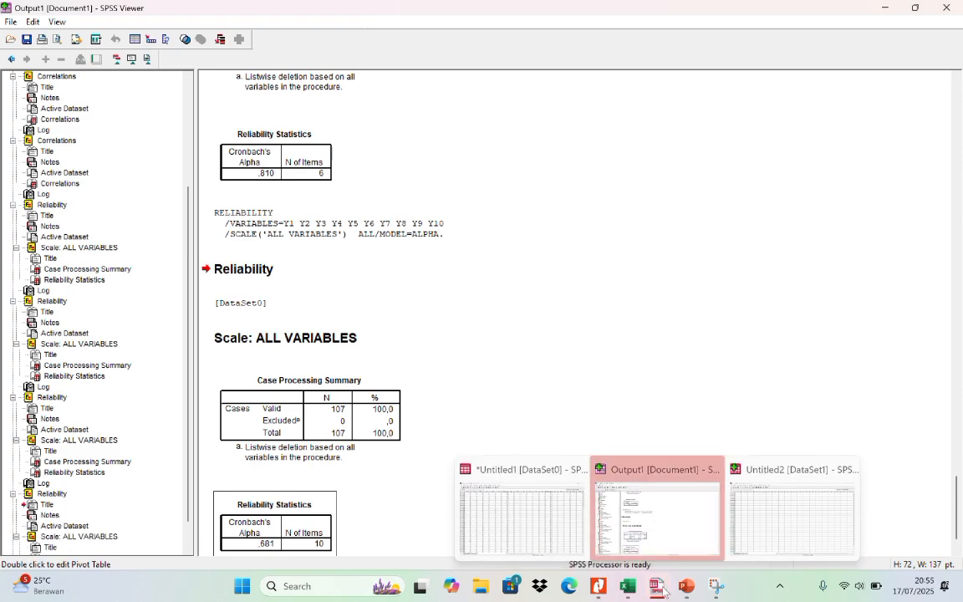
{"action": "left_click", "coordinate": [767, 536]}
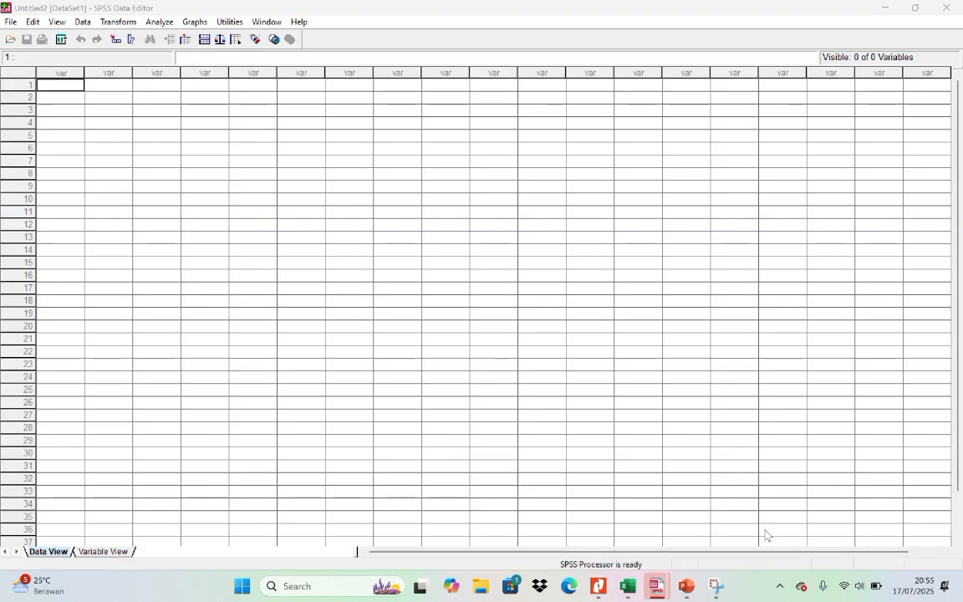
{"action": "left_click", "coordinate": [624, 587]}
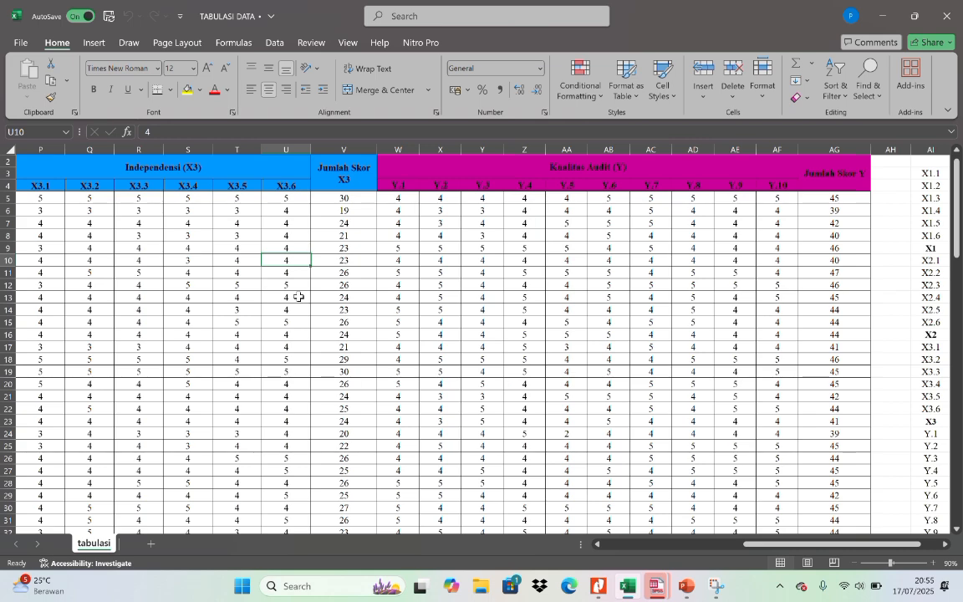
{"action": "scroll", "coordinate": [299, 297], "scroll_direction": "left", "scroll_amount": 10}
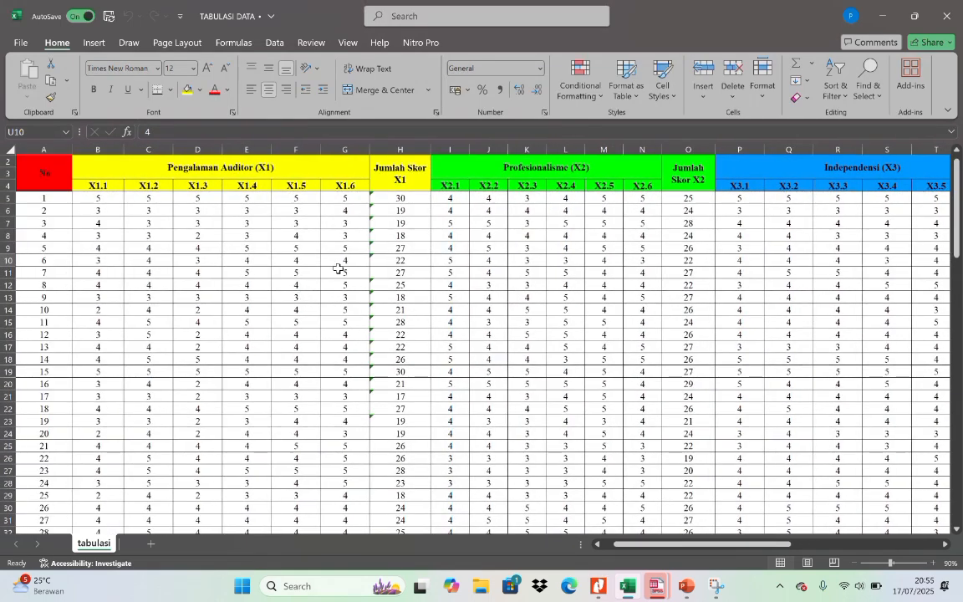
{"action": "left_click", "coordinate": [406, 173]}
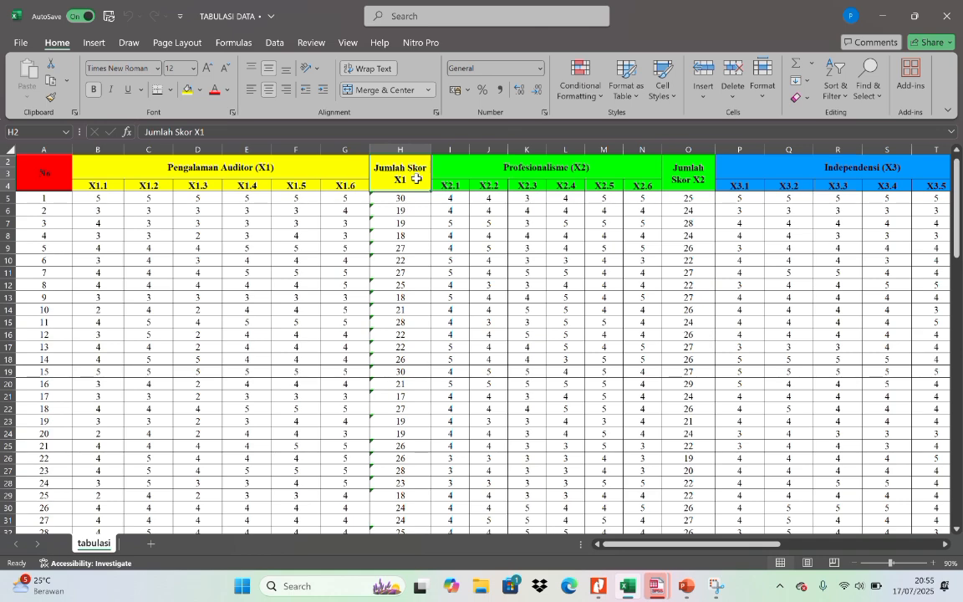
{"action": "scroll", "coordinate": [437, 198], "scroll_direction": "right", "scroll_amount": 2}
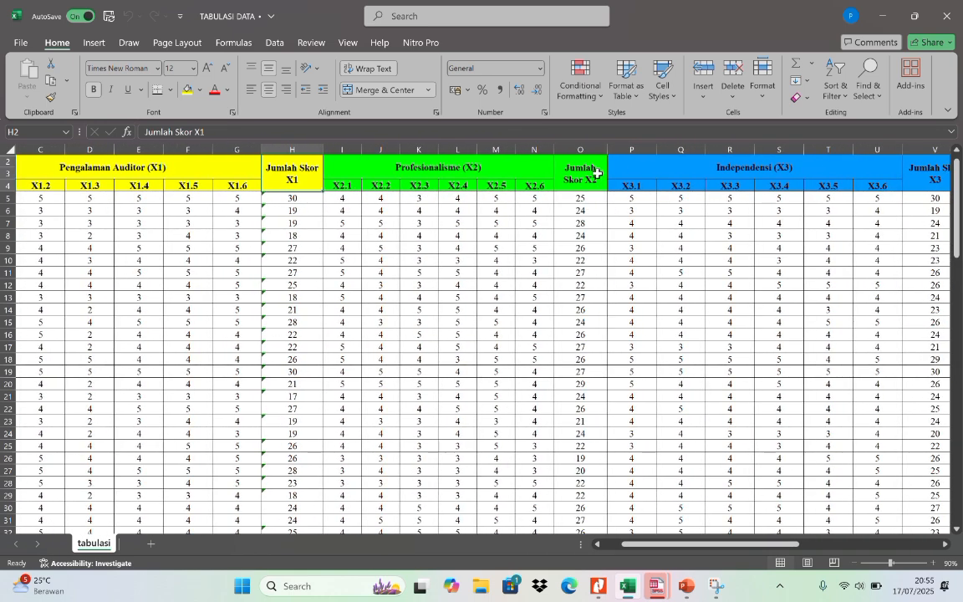
{"action": "left_click", "coordinate": [309, 198]}
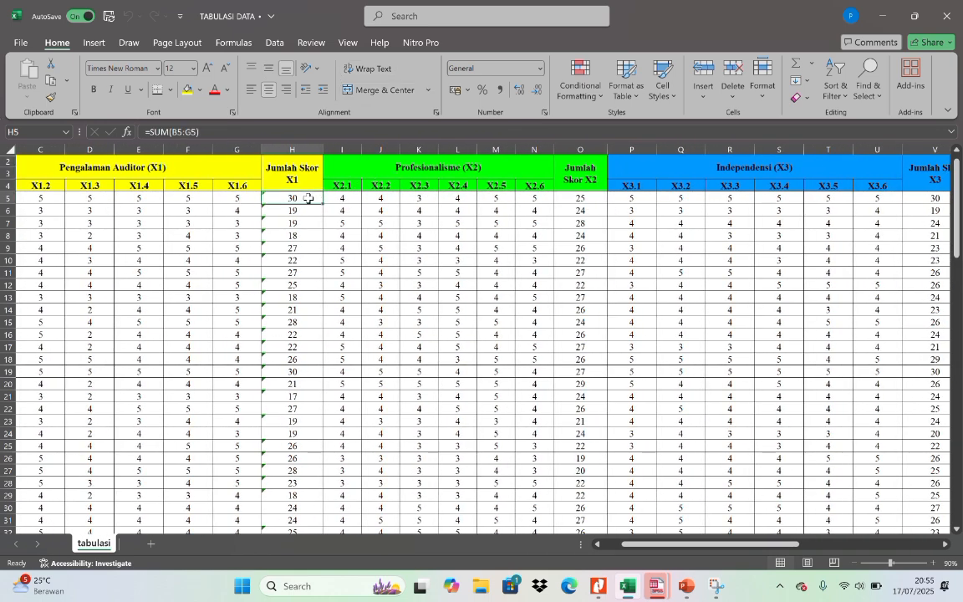
{"action": "key", "text": "ctrl+shift+Down"}
{"action": "key", "text": "ctrl+c"}
{"action": "scroll", "coordinate": [308, 198], "scroll_direction": "up", "scroll_amount": 20}
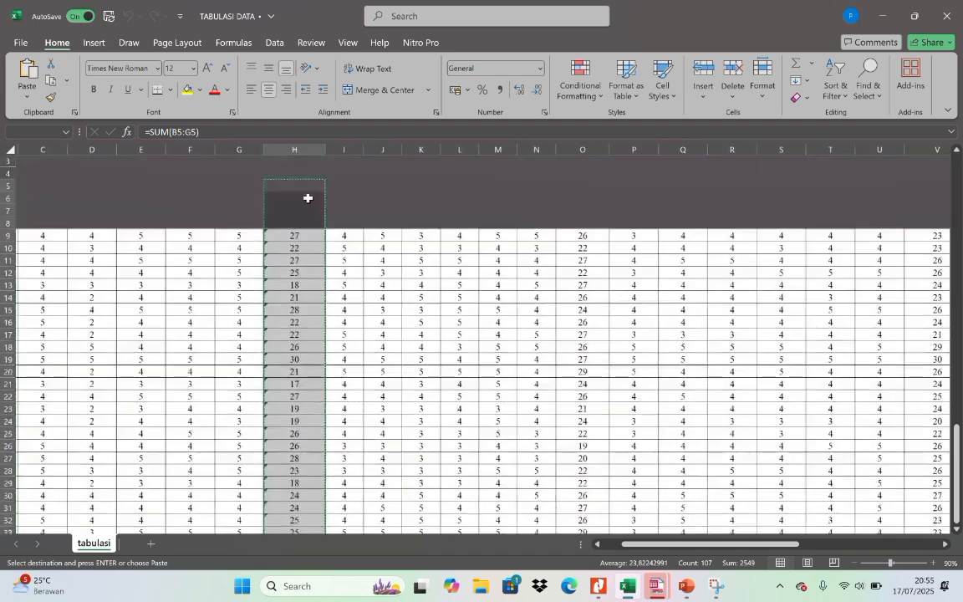
- Switch to the SPSS Untitled2 data sheet and paste the X1 total scores into the first column
{"action": "mouse_move", "coordinate": [674, 594]}
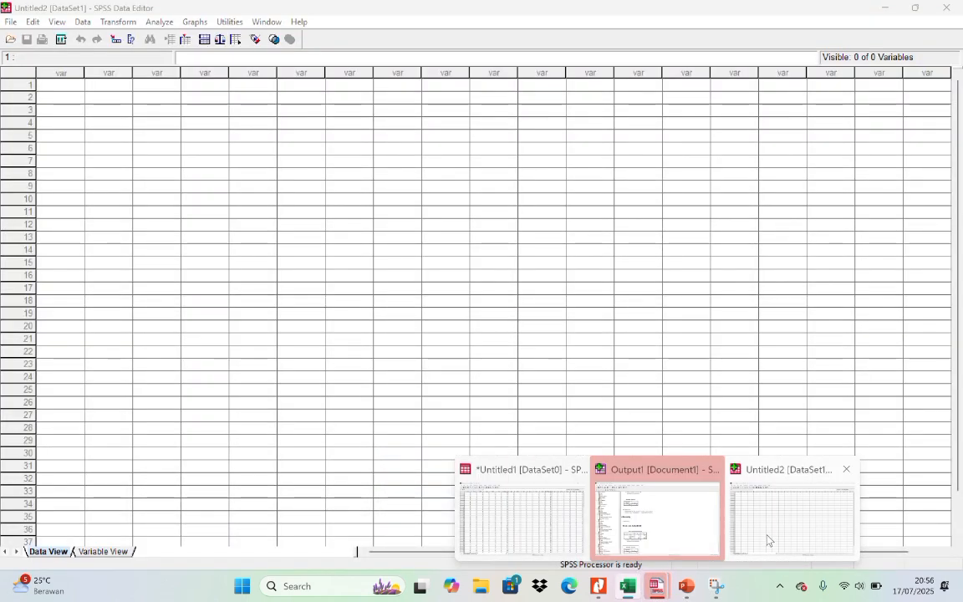
{"action": "left_click", "coordinate": [790, 501]}
{"action": "key", "text": "ctrl+v"}
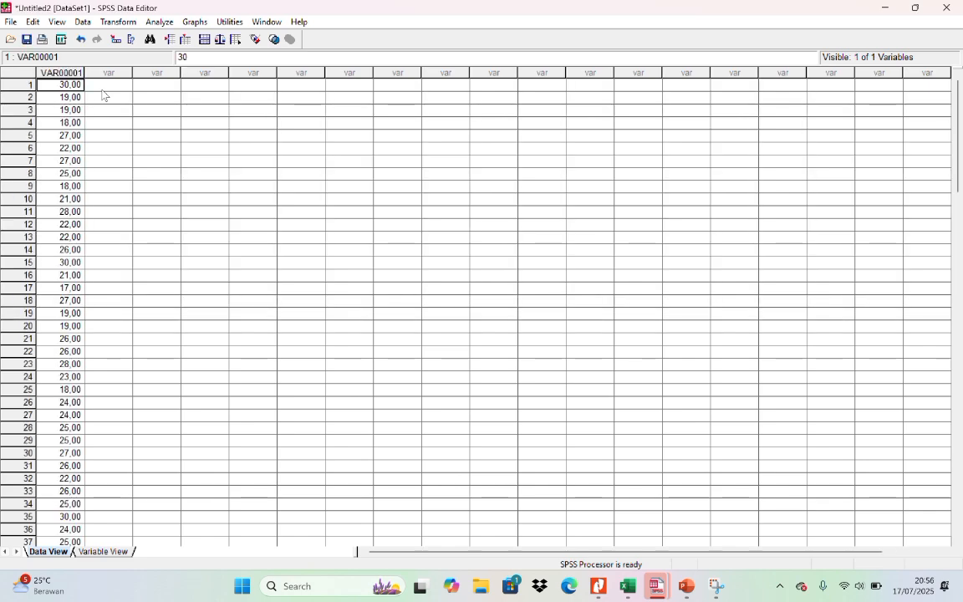
- Return to Excel's tabulasi sheet and copy the Jumlah Skor X2 scores from O5 down to the last respondent
{"action": "mouse_move", "coordinate": [640, 595]}
{"action": "left_click", "coordinate": [573, 531]}
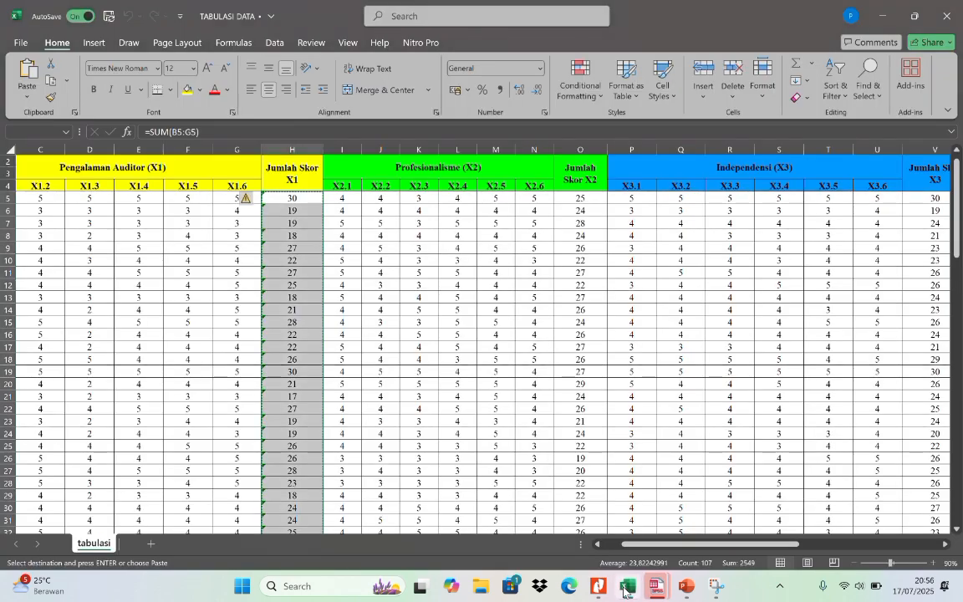
{"action": "left_click", "coordinate": [578, 206]}
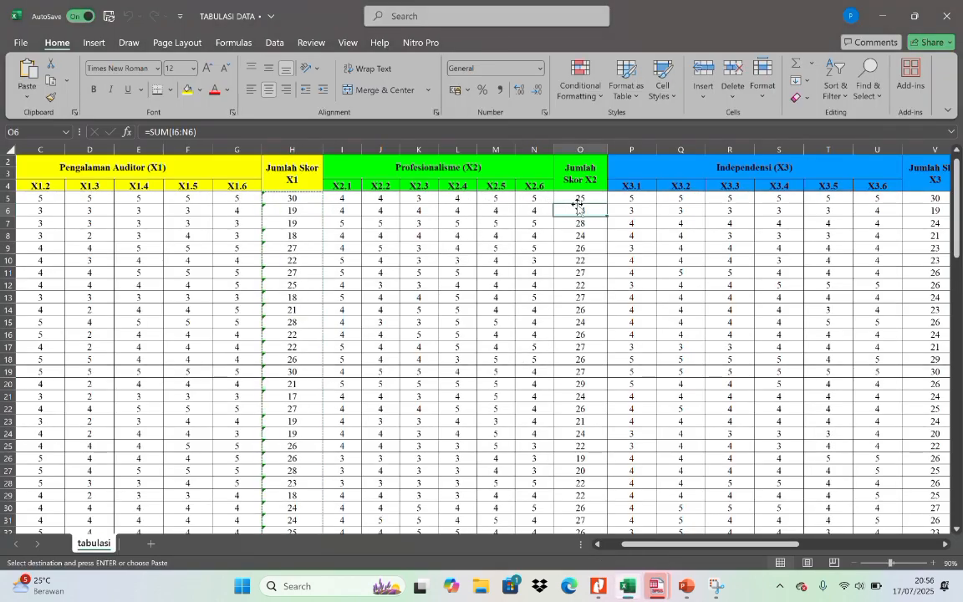
{"action": "left_click", "coordinate": [579, 198]}
{"action": "key", "text": "ctrl+shift+Down"}
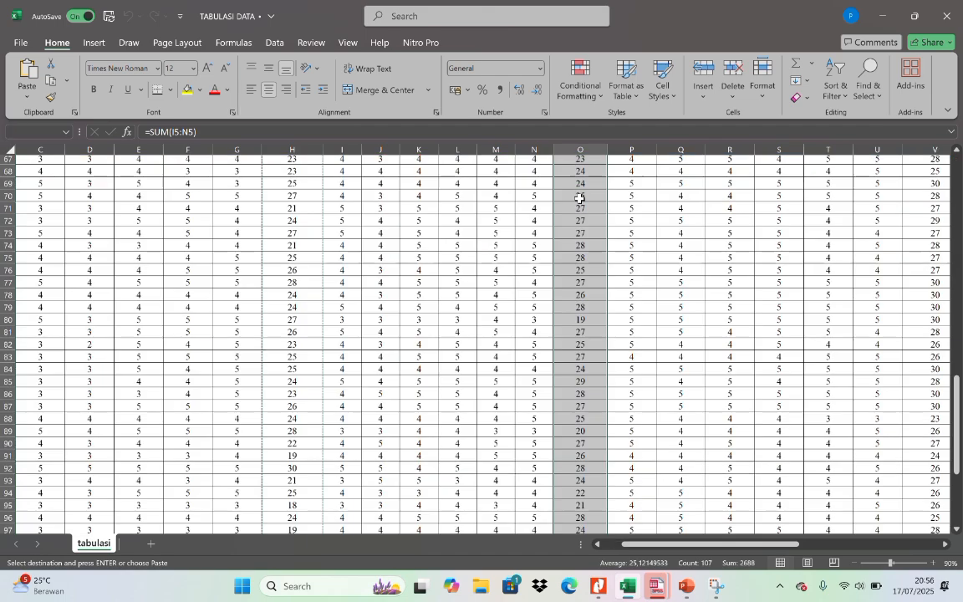
{"action": "key", "text": "ctrl+c"}
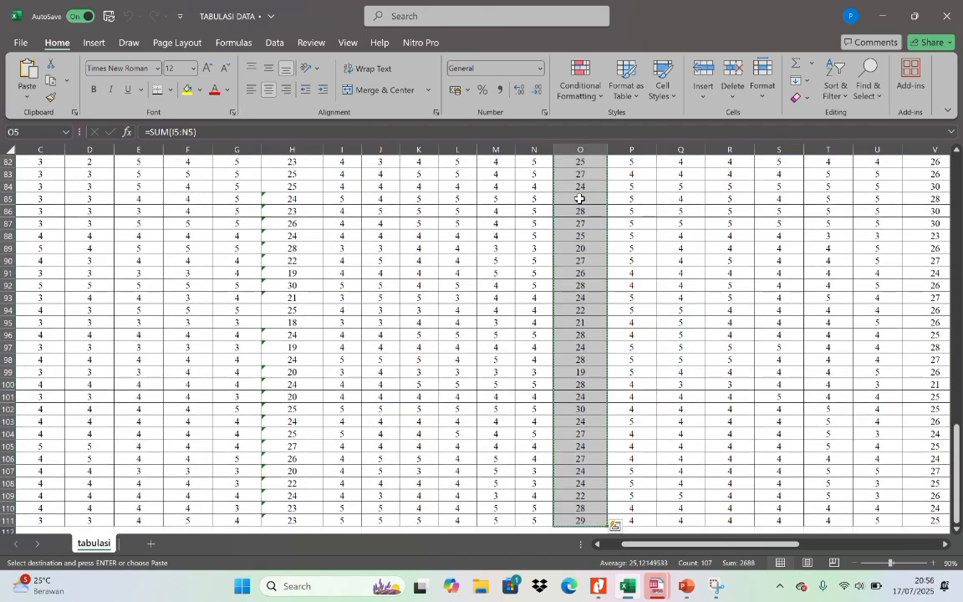
- Place Excel and the SPSS Untitled2 window side by side and paste the X2 total scores into the second column
{"action": "key", "text": "super+Left"}
{"action": "left_click", "coordinate": [601, 154]}
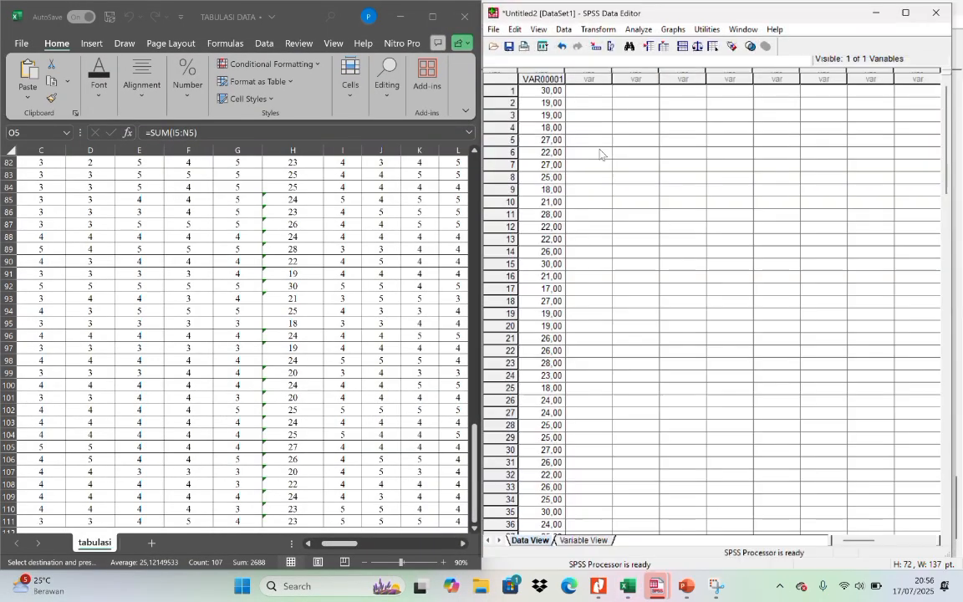
{"action": "left_click", "coordinate": [605, 93]}
{"action": "key", "text": "ctrl+v"}
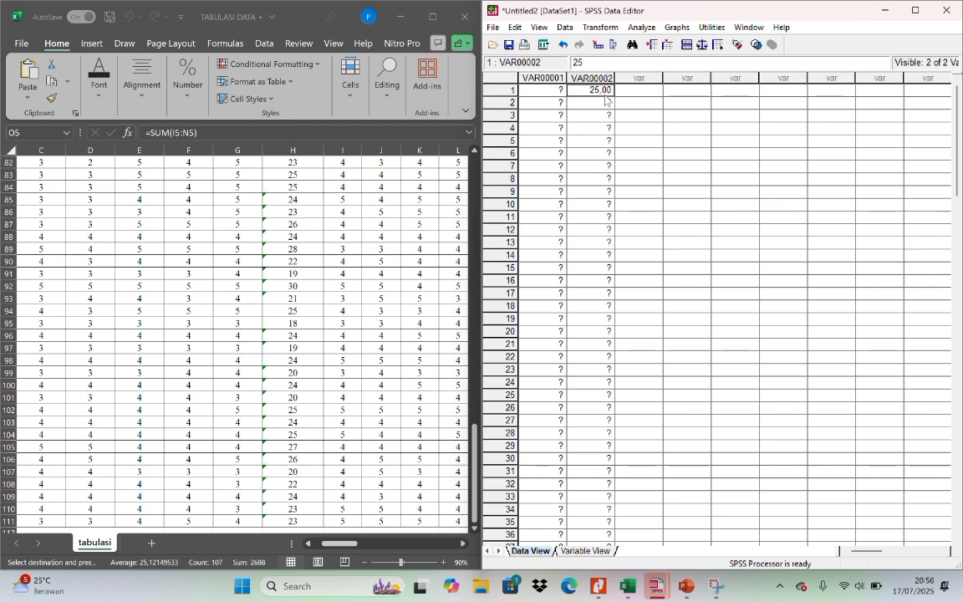
- Copy the Jumlah Skor X3 scores from V5 down in Excel and paste them into the third column of Untitled2
{"action": "scroll", "coordinate": [325, 238], "scroll_direction": "up", "scroll_amount": 20}
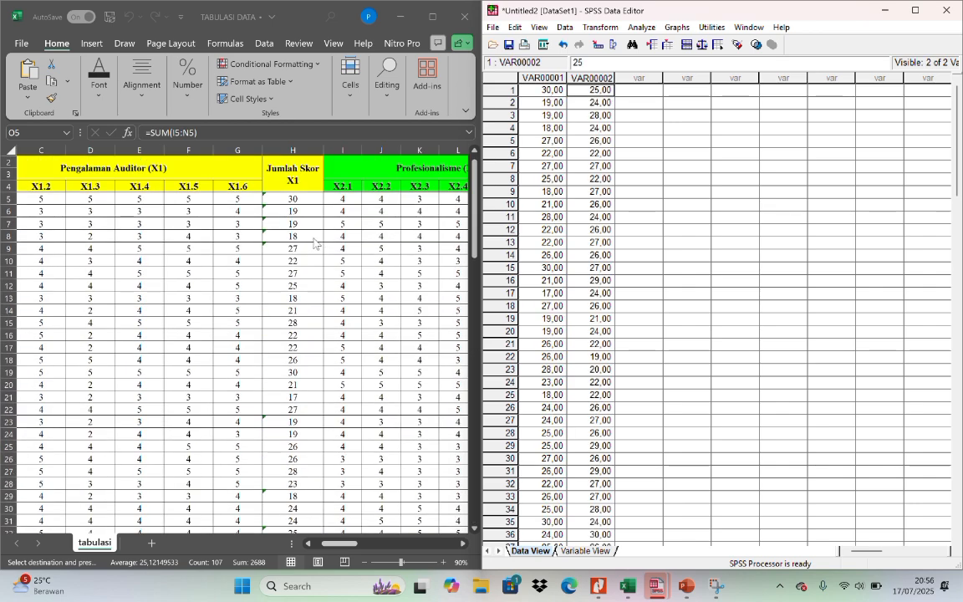
{"action": "scroll", "coordinate": [313, 242], "scroll_direction": "right", "scroll_amount": 3}
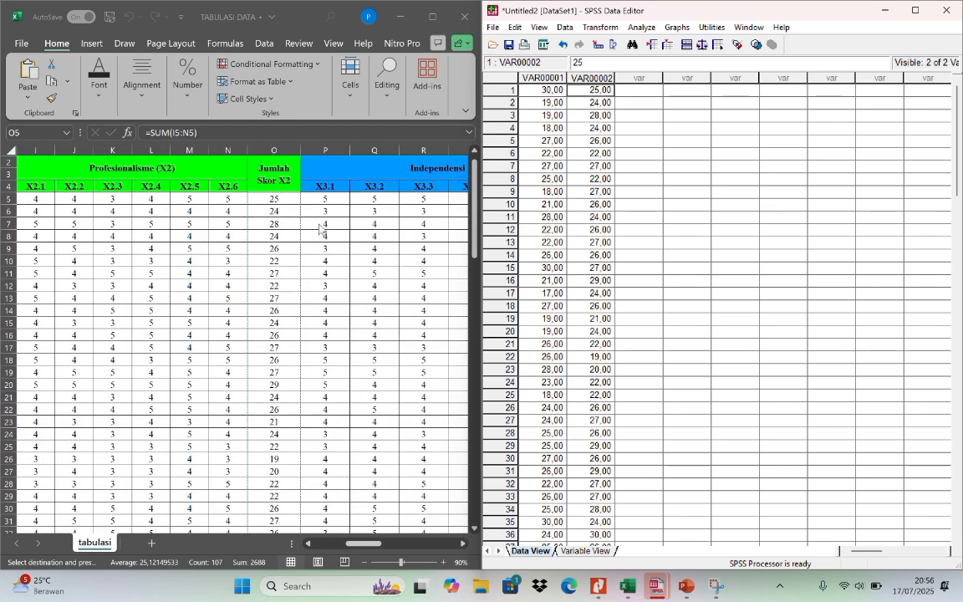
{"action": "scroll", "coordinate": [321, 230], "scroll_direction": "right", "scroll_amount": 4}
{"action": "left_click", "coordinate": [252, 199]}
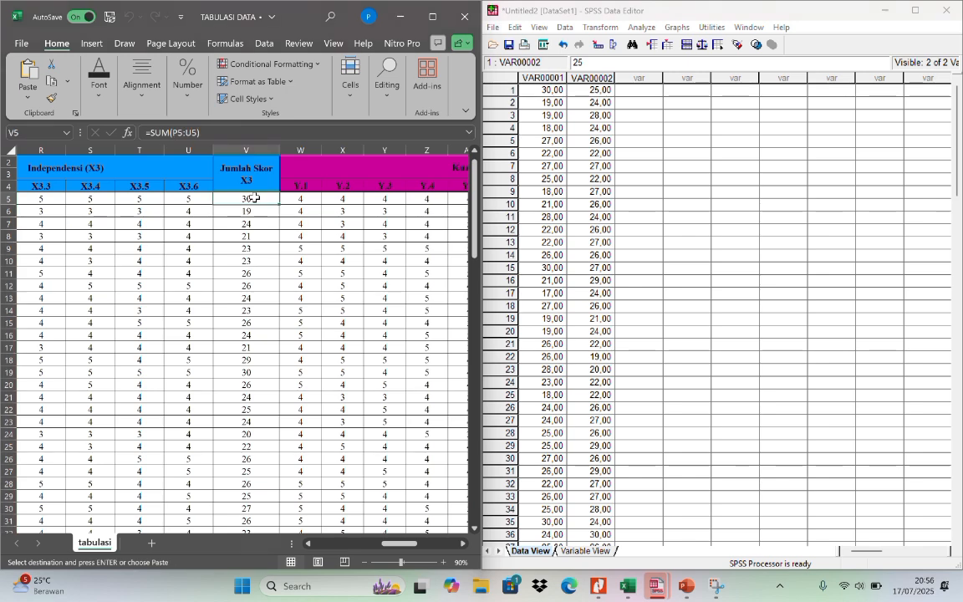
{"action": "key", "text": "ctrl+shift+Down"}
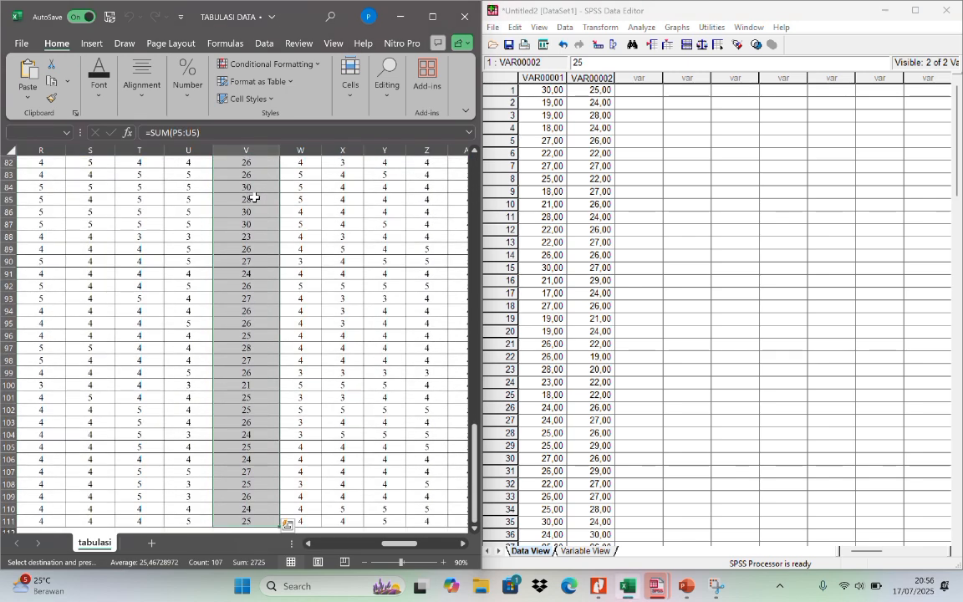
{"action": "key", "text": "ctrl+c"}
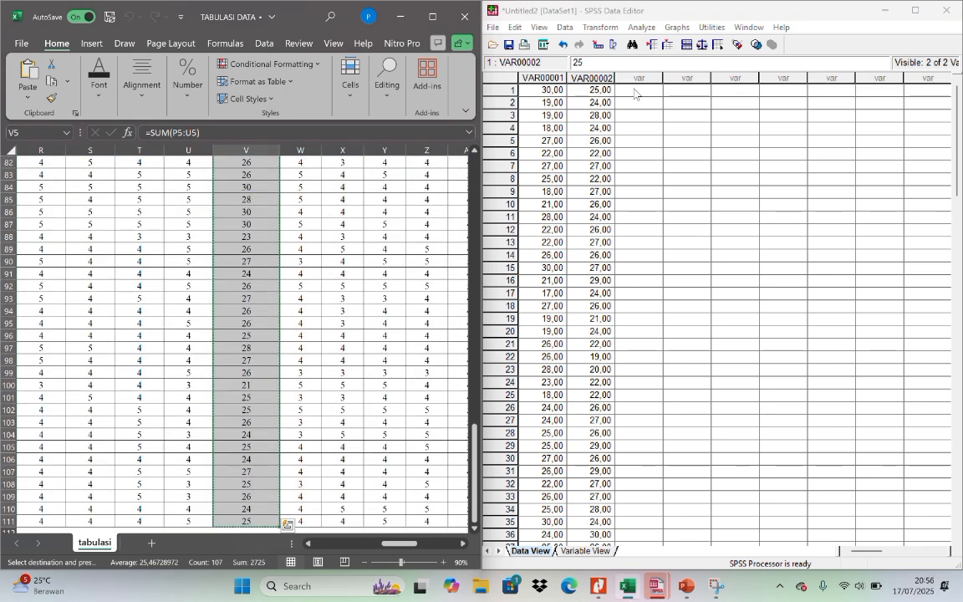
{"action": "left_click", "coordinate": [635, 92]}
{"action": "key", "text": "ctrl+v"}
- Copy the Jumlah Skor Y scores from AG5 down in Excel and paste them into the fourth column of Untitled2
{"action": "scroll", "coordinate": [325, 277], "scroll_direction": "up", "scroll_amount": 20}
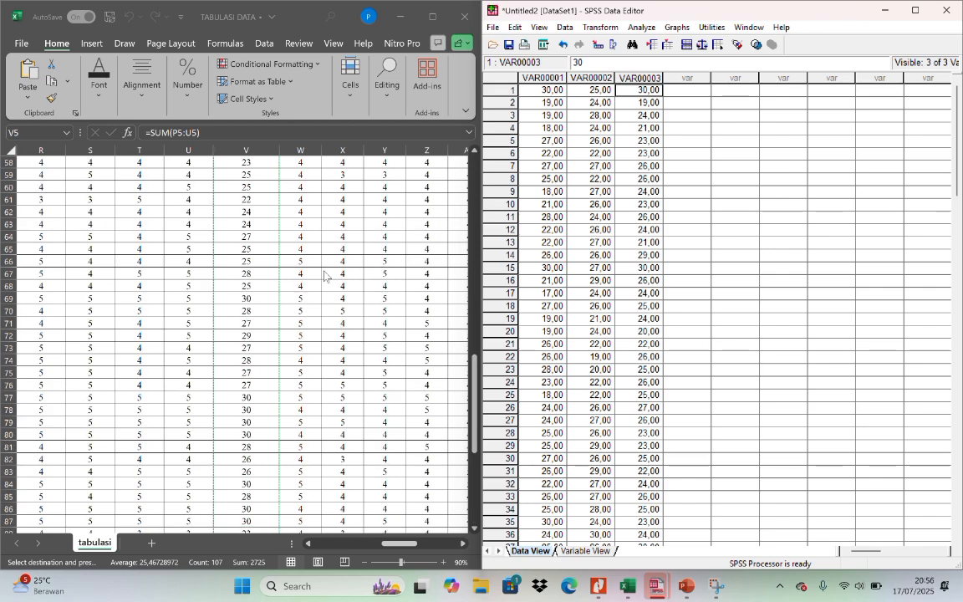
{"action": "scroll", "coordinate": [324, 277], "scroll_direction": "right", "scroll_amount": 5}
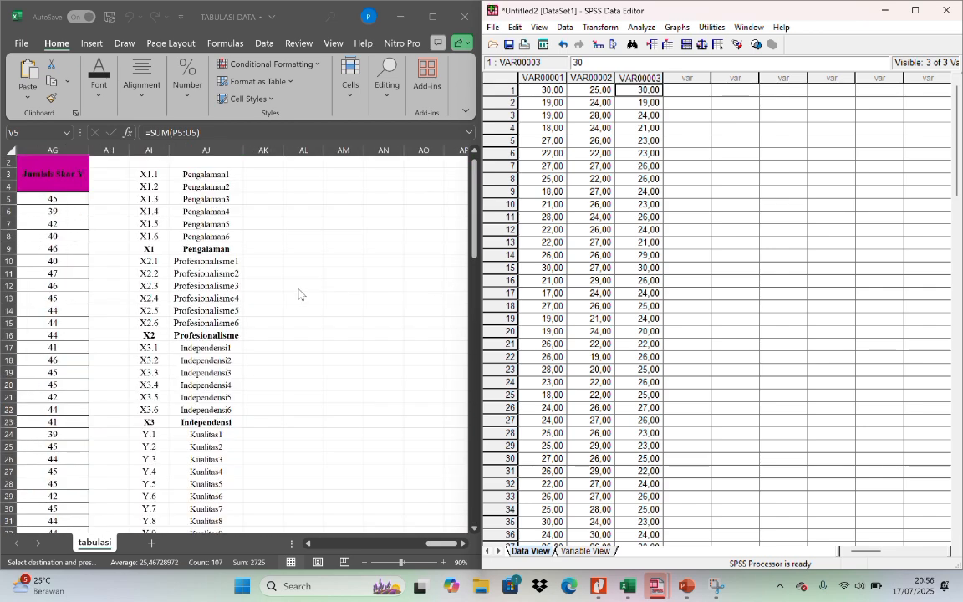
{"action": "scroll", "coordinate": [299, 293], "scroll_direction": "left", "scroll_amount": 5}
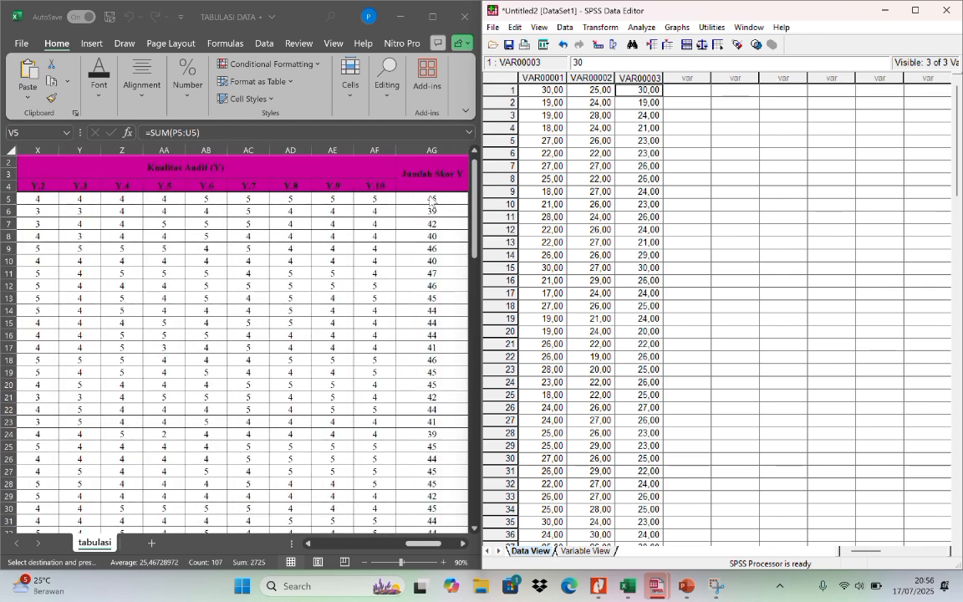
{"action": "left_click", "coordinate": [431, 201]}
{"action": "key", "text": "ctrl+shift+Down"}
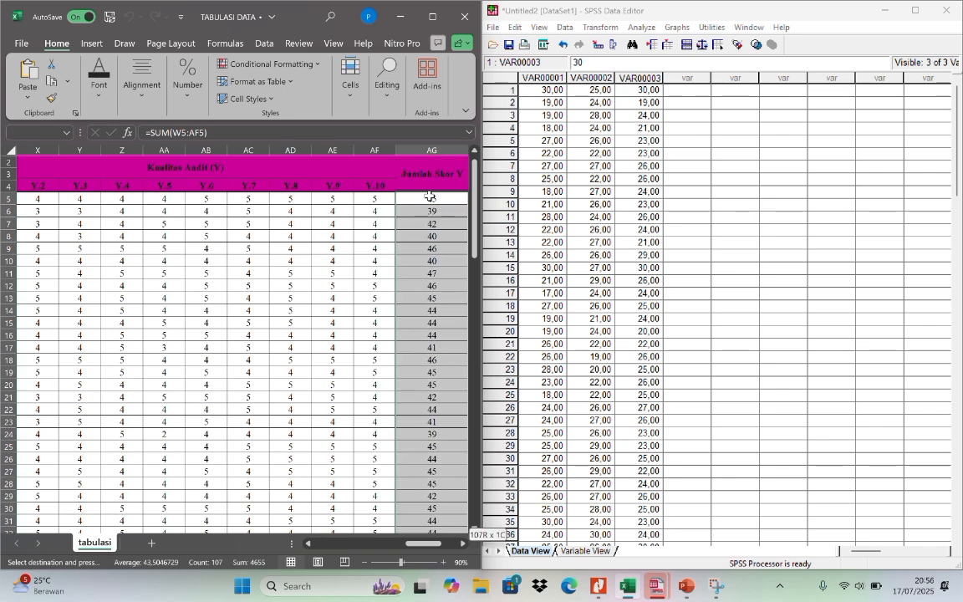
{"action": "key", "text": "ctrl+c"}
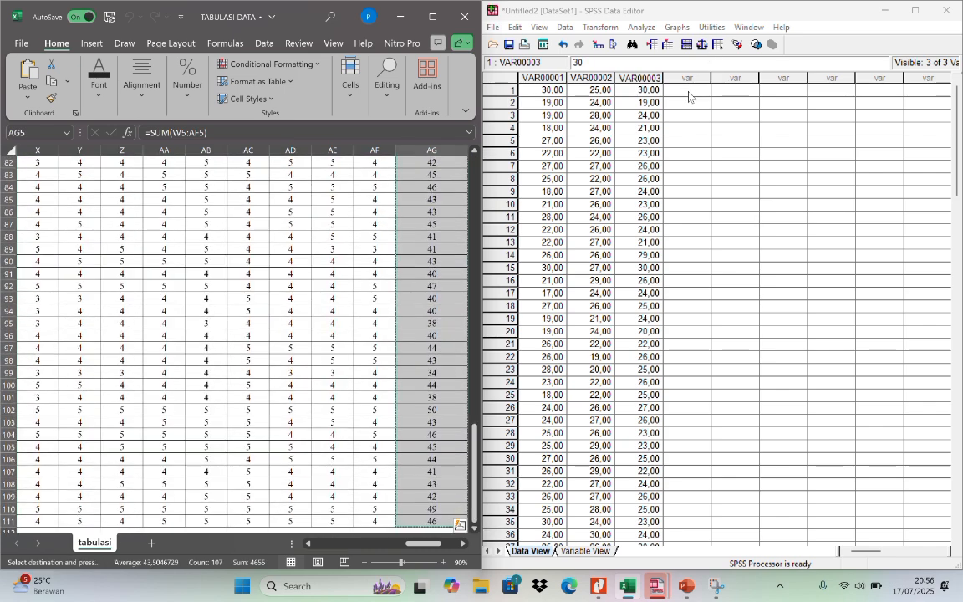
{"action": "left_click", "coordinate": [689, 92]}
{"action": "key", "text": "ctrl+v"}
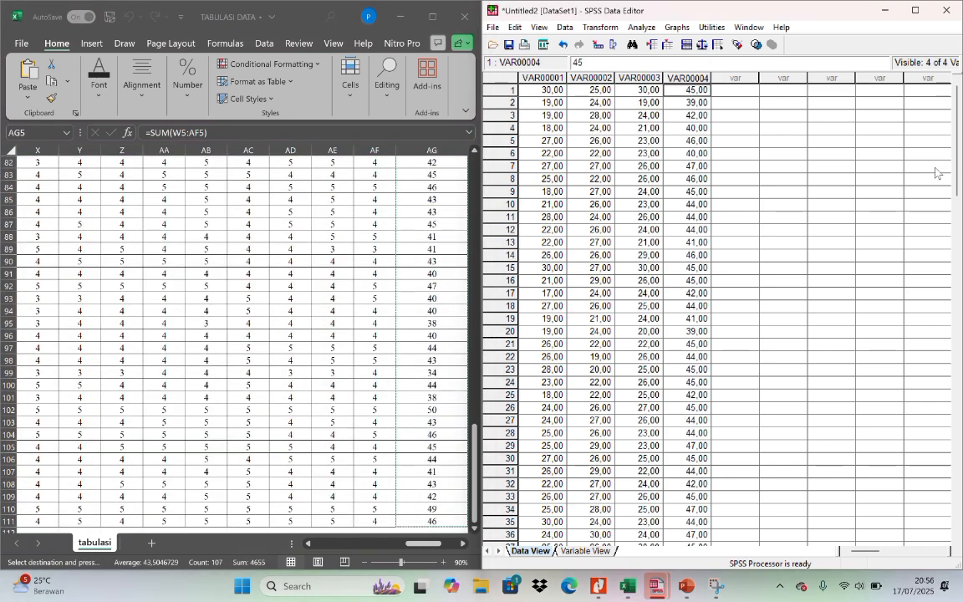
- Minimize Excel and show Untitled2's Variable View in a maximized SPSS window
{"action": "mouse_move", "coordinate": [953, 158]}
{"action": "left_mouse_down"}
{"action": "mouse_move", "coordinate": [960, 468]}
{"action": "mouse_move", "coordinate": [960, 155]}
{"action": "left_mouse_up"}
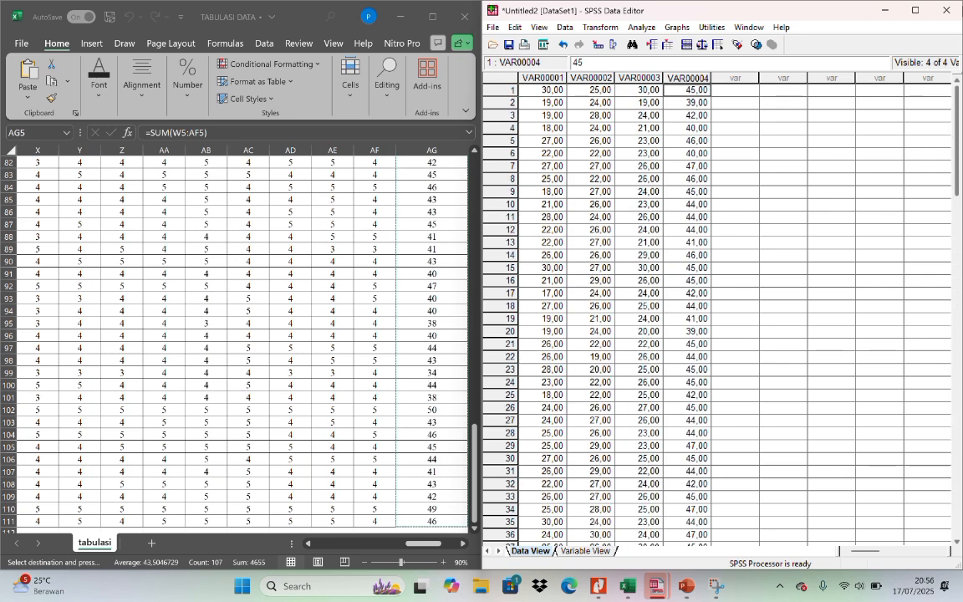
{"action": "left_click", "coordinate": [400, 188]}
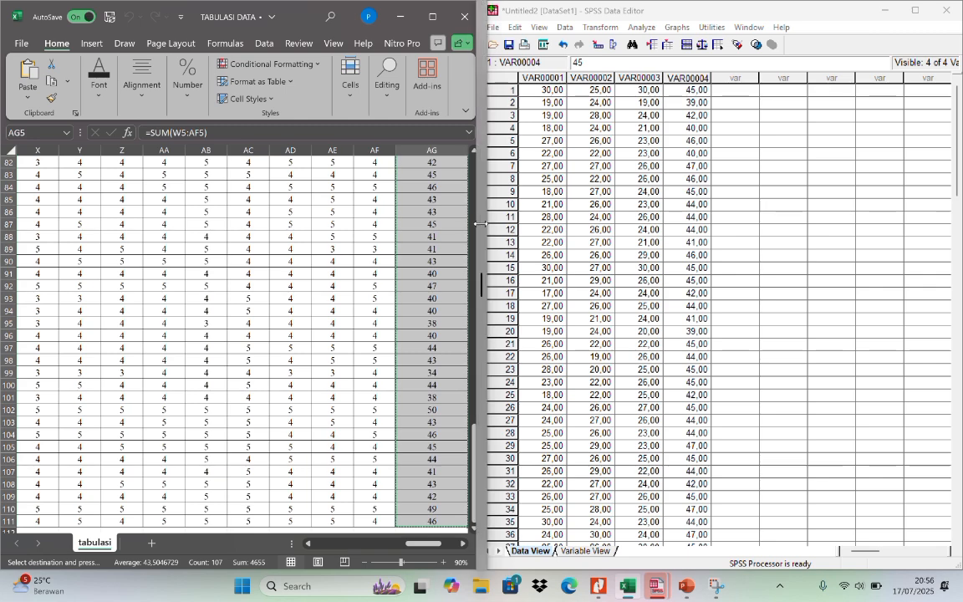
{"action": "left_click_drag", "start_coordinate": [481, 224], "coordinate": [332, 224]}
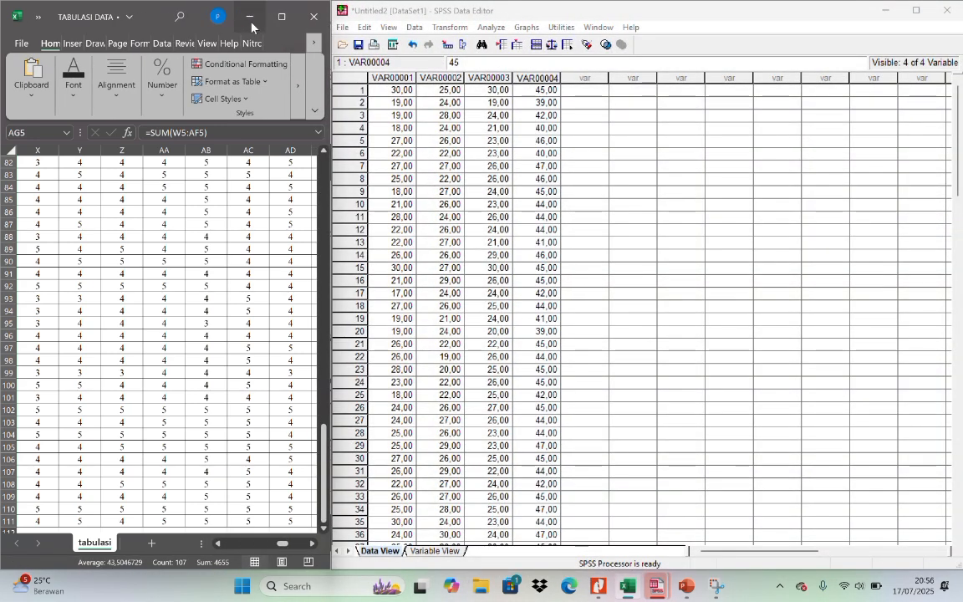
{"action": "left_click", "coordinate": [251, 24]}
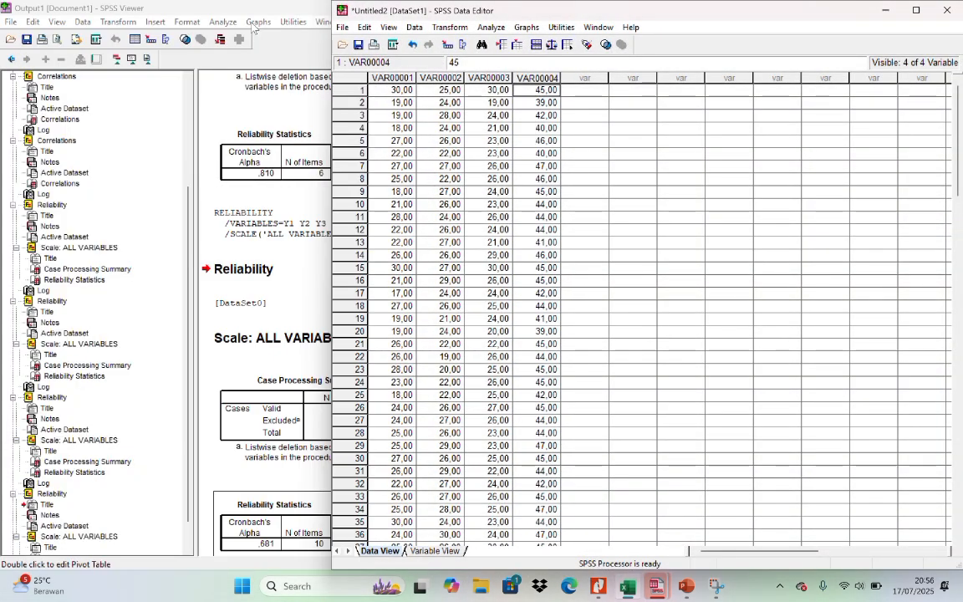
{"action": "left_click", "coordinate": [435, 551]}
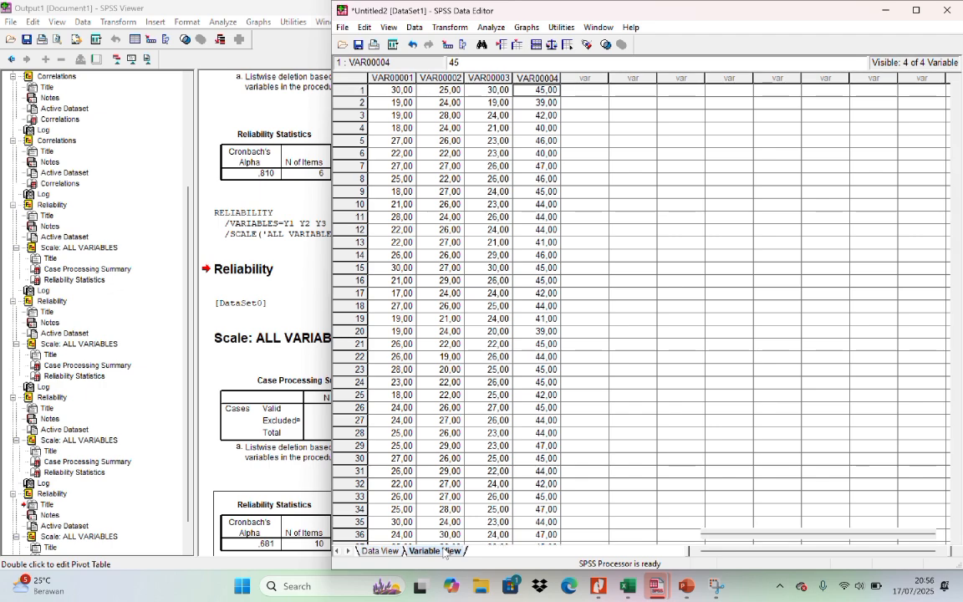
{"action": "left_click", "coordinate": [915, 11]}
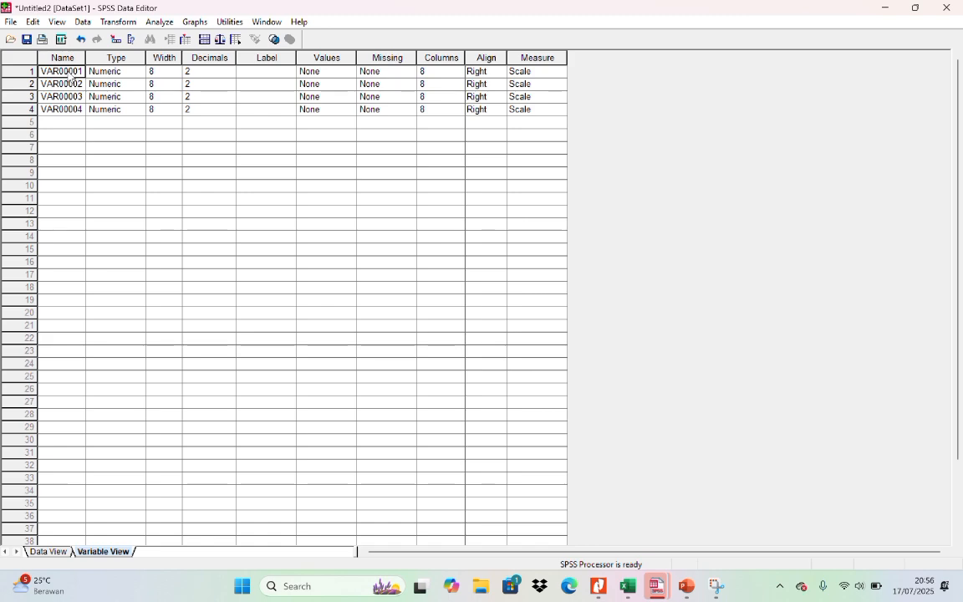
- Name the four variables X1, X2, X3 and Y in Variable View
{"action": "type", "text": "X1"}
{"action": "left_click", "coordinate": [65, 85]}
{"action": "type", "text": "x2"}
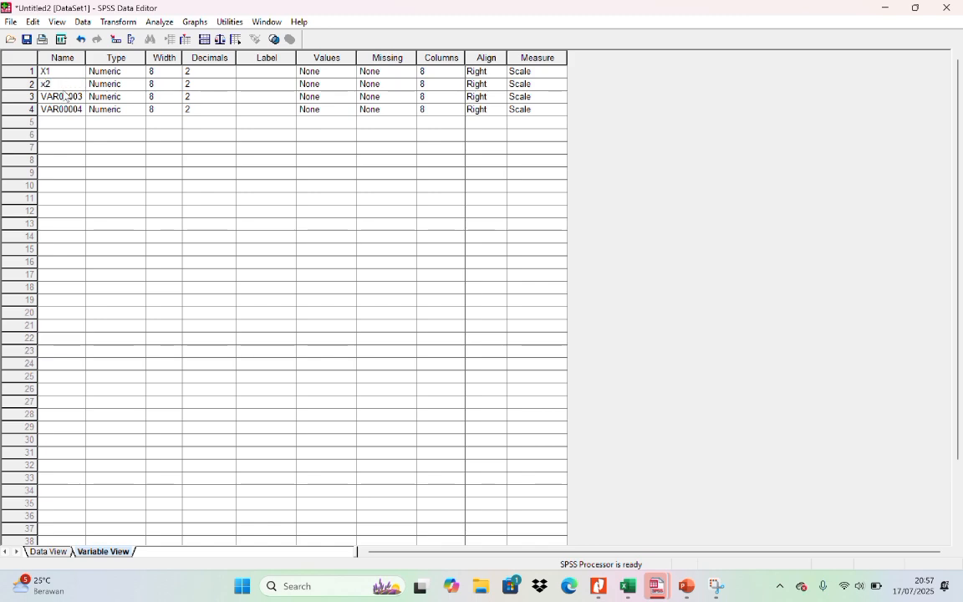
{"action": "left_click", "coordinate": [65, 97]}
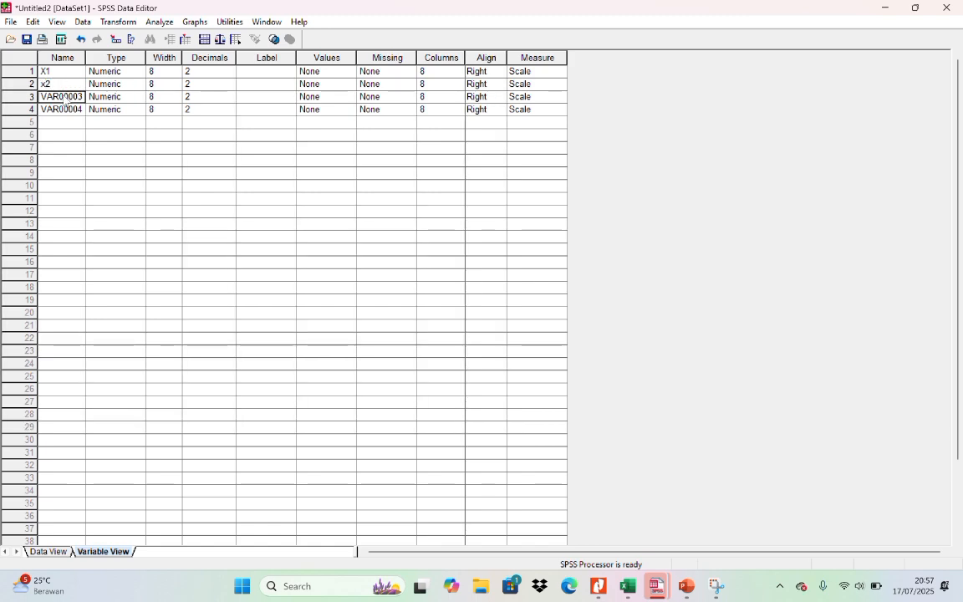
{"action": "type", "text": "x"}
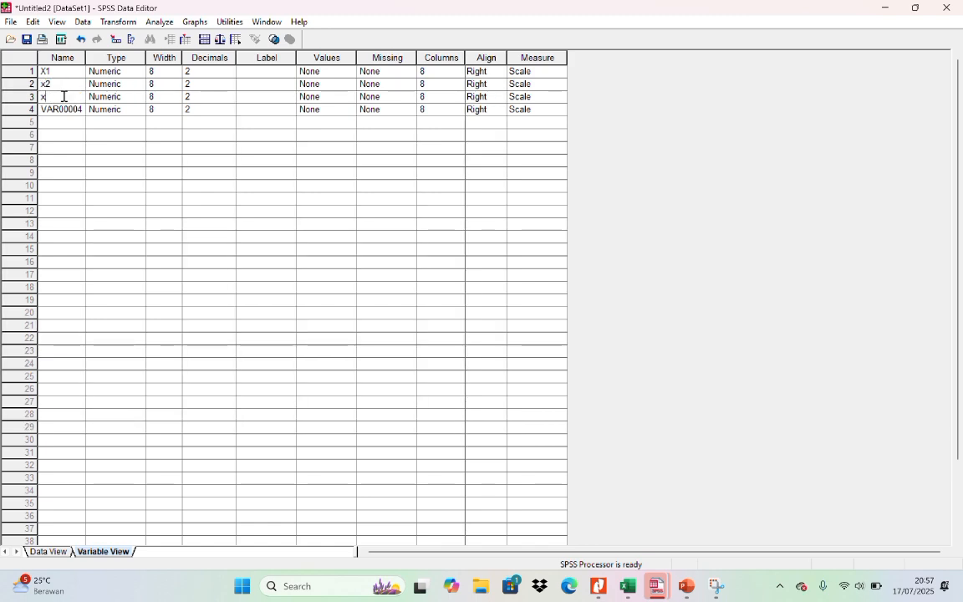
{"action": "left_click", "coordinate": [65, 85]}
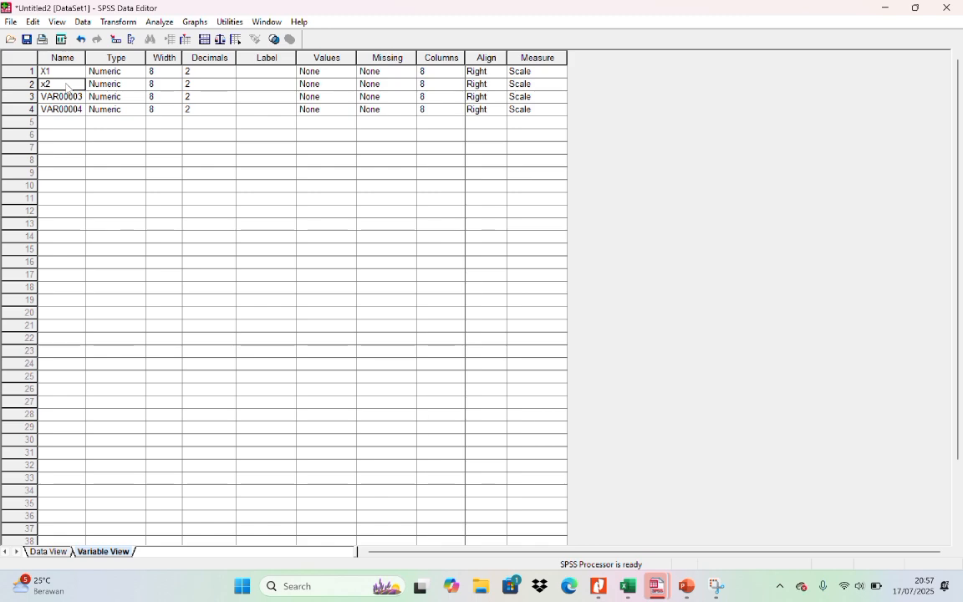
{"action": "key", "text": "Caps_Lock"}
{"action": "type", "text": "X2"}
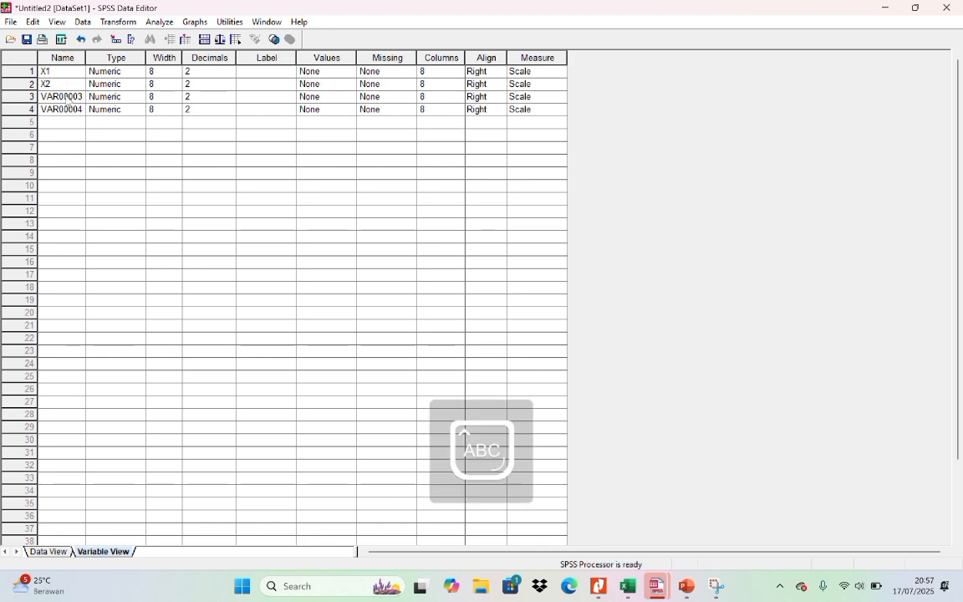
{"action": "left_click", "coordinate": [67, 97]}
{"action": "type", "text": "X3"}
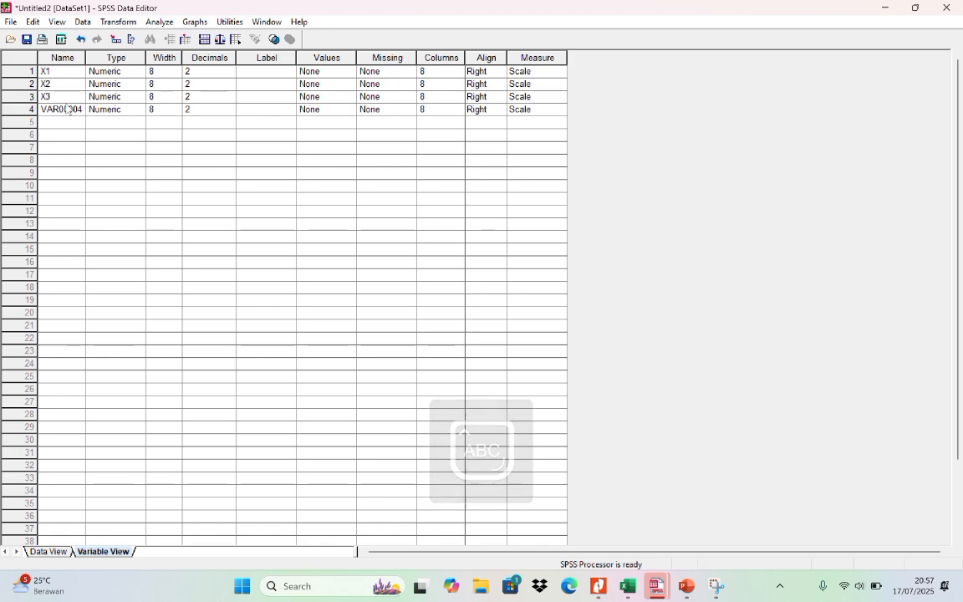
{"action": "left_click", "coordinate": [66, 110]}
{"action": "type", "text": "Y"}
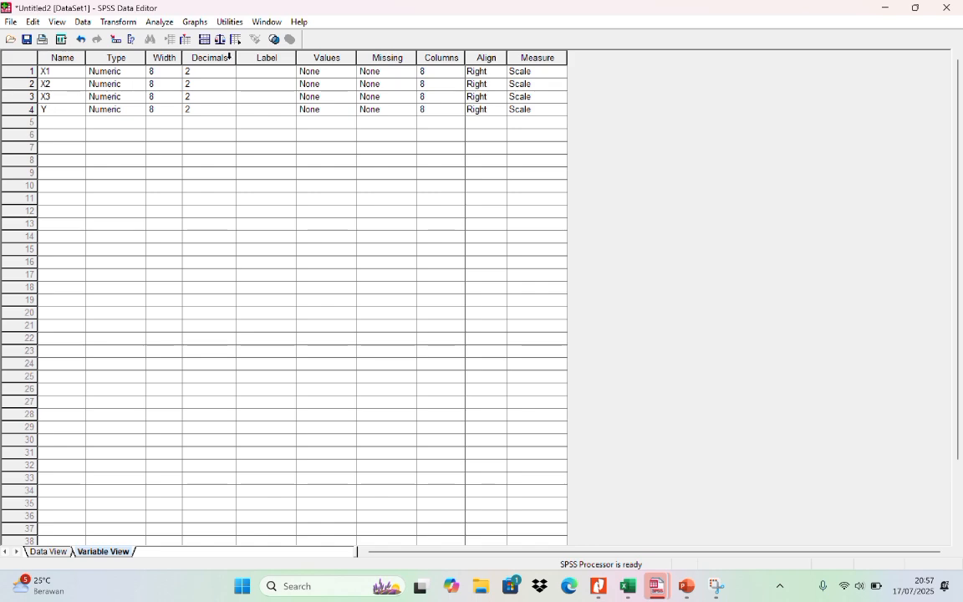
- Widen the Label column and set the decimals of X1, X2, X3 and Y to 0
{"action": "left_click", "coordinate": [262, 73]}
{"action": "left_click_drag", "start_coordinate": [296, 59], "coordinate": [323, 61]}
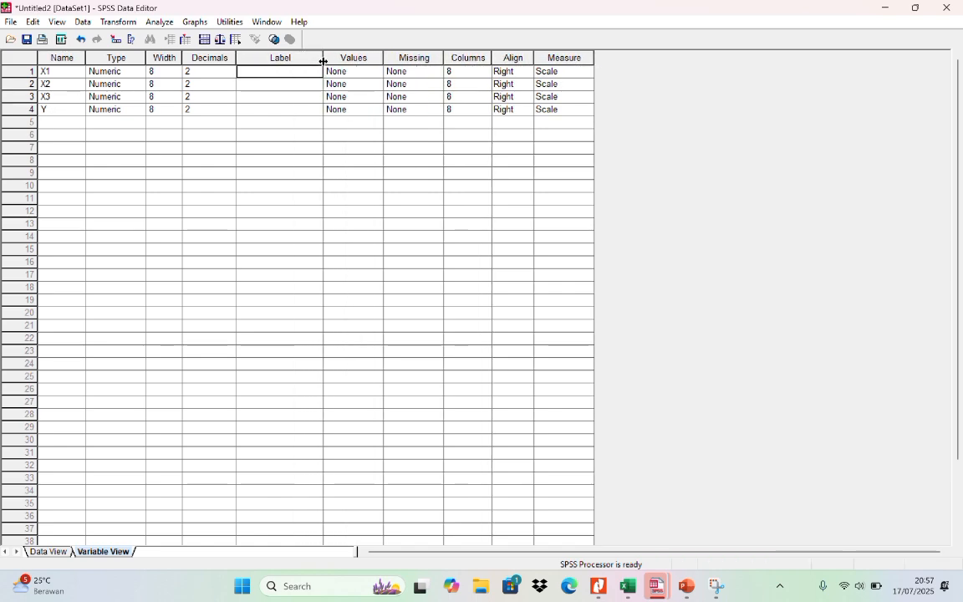
{"action": "left_click", "coordinate": [224, 71]}
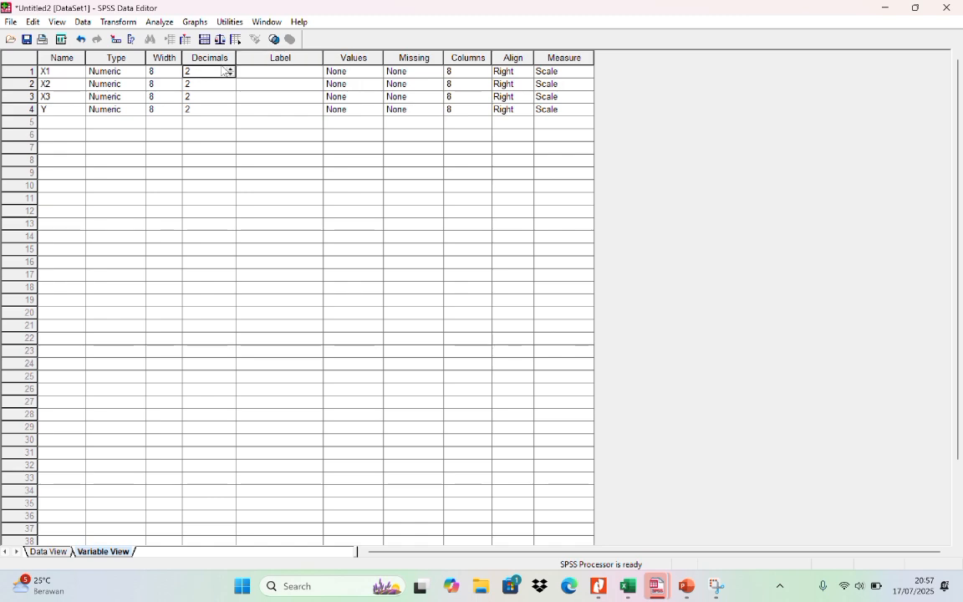
{"action": "left_click", "coordinate": [231, 75]}
{"action": "left_click", "coordinate": [231, 74]}
{"action": "left_click", "coordinate": [214, 82]}
{"action": "left_click", "coordinate": [213, 73]}
{"action": "key", "text": "ctrl+c"}
{"action": "left_click_drag", "start_coordinate": [210, 84], "coordinate": [211, 109]}
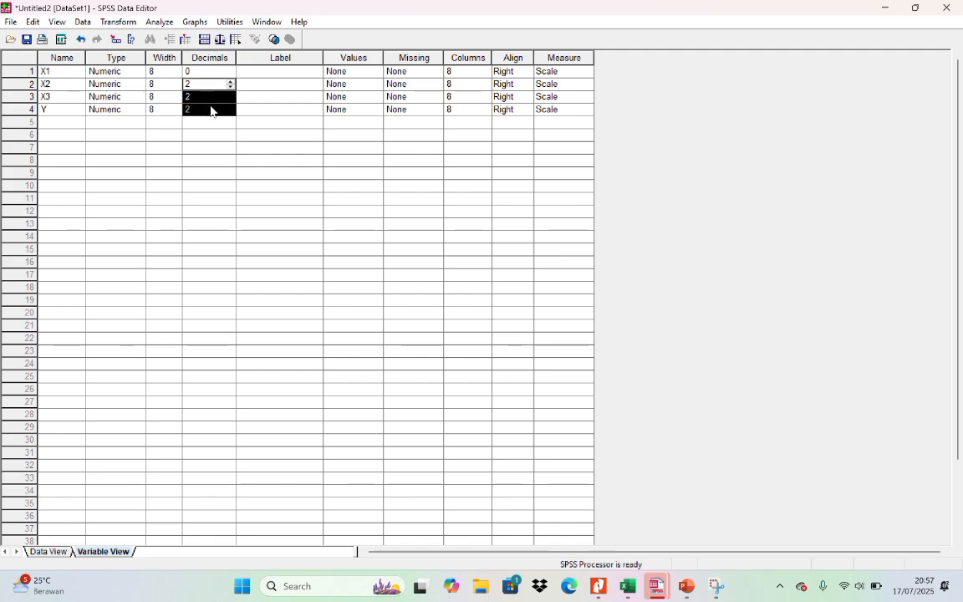
{"action": "key", "text": "ctrl+v"}
{"action": "left_click", "coordinate": [317, 147]}
- Place Untitled2 beside the Excel TABULASI DATA workbook and bring the variable label list in columns AI and AJ into view
{"action": "left_click", "coordinate": [300, 74]}
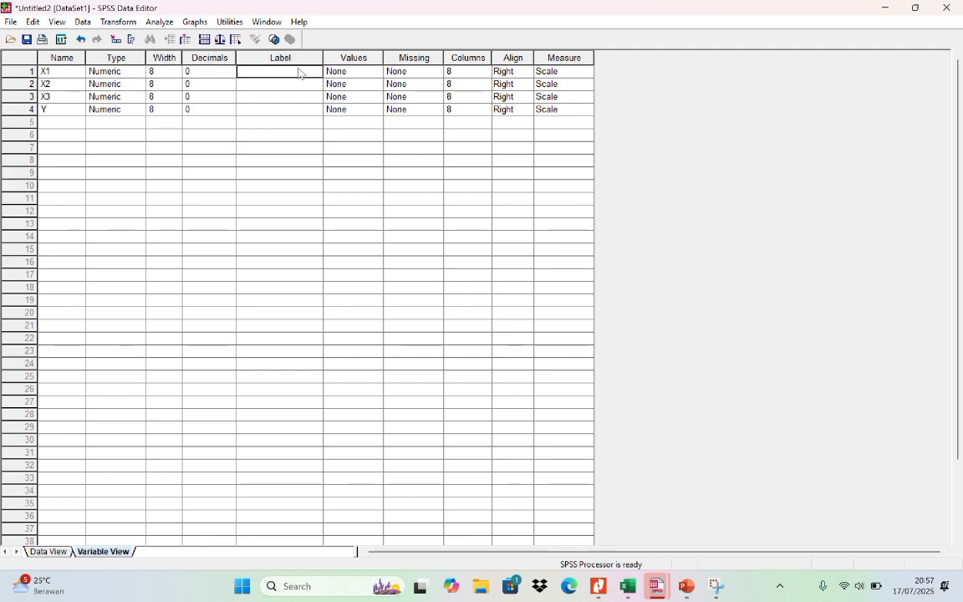
{"action": "key", "text": "super+Right"}
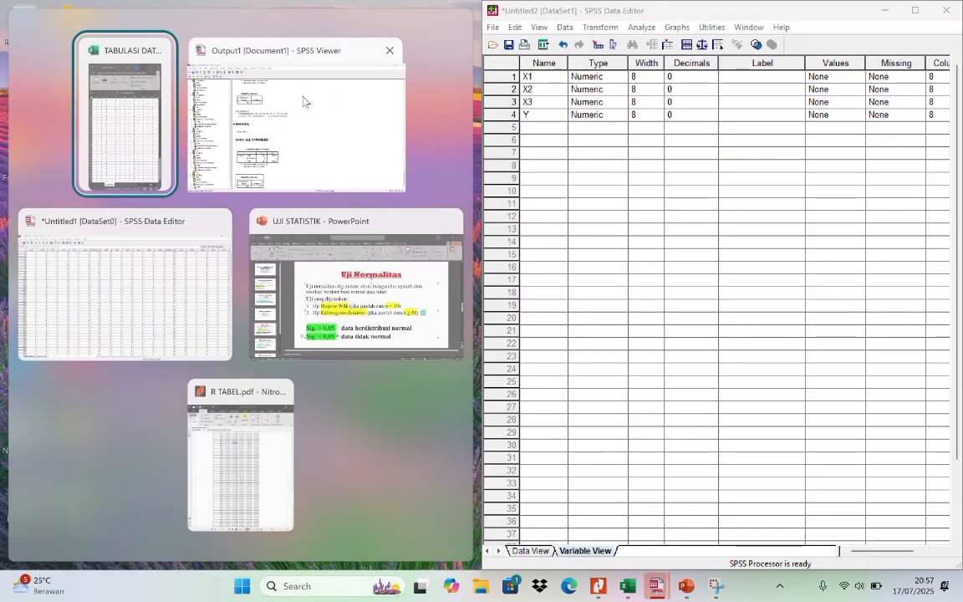
{"action": "left_click", "coordinate": [134, 121]}
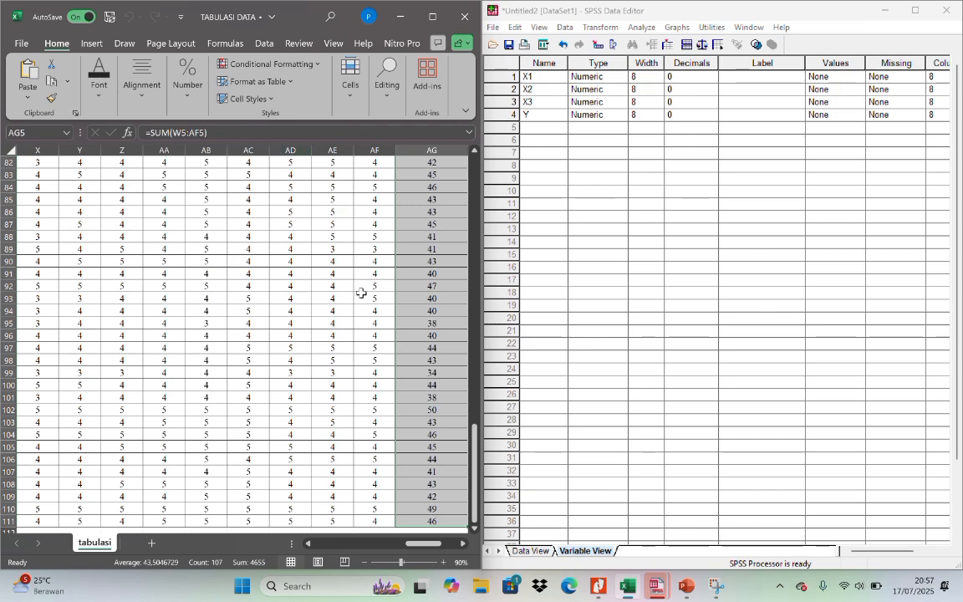
{"action": "scroll", "coordinate": [361, 293], "scroll_direction": "right", "scroll_amount": 3}
{"action": "scroll", "coordinate": [361, 292], "scroll_direction": "up", "scroll_amount": 20}
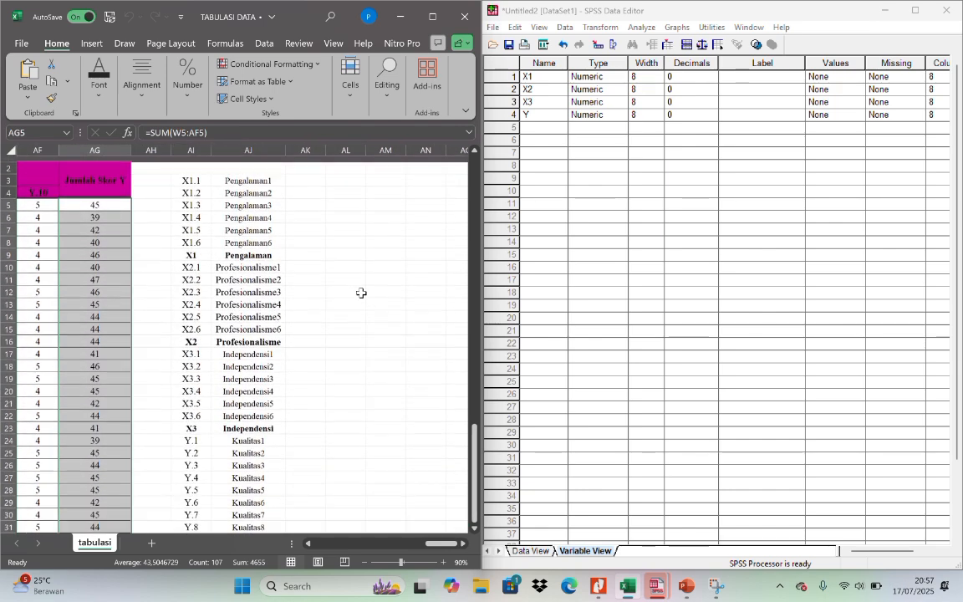
{"action": "left_click", "coordinate": [361, 295]}
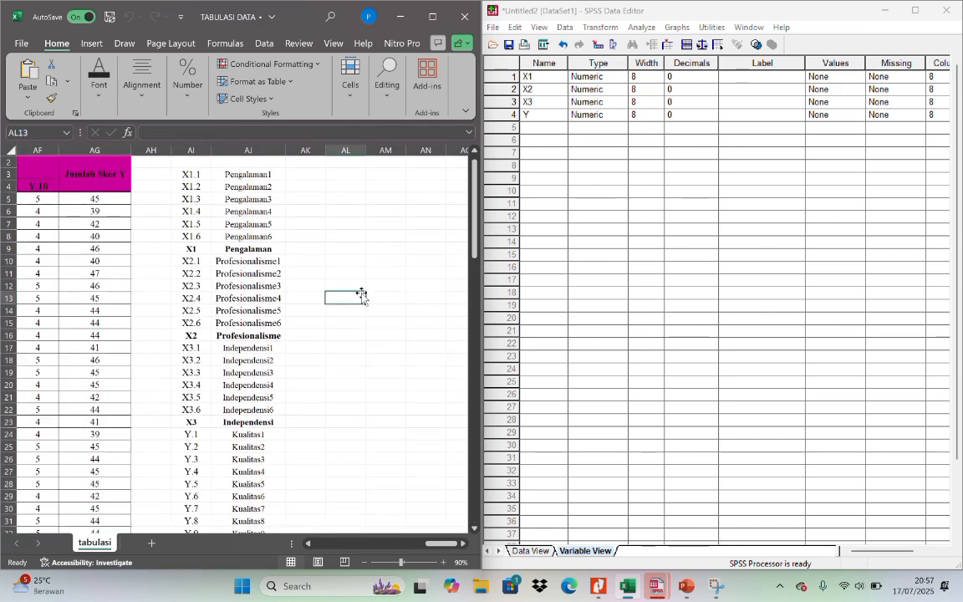
- Label variable X1 as Pengalaman and variable X2 as Profesionalisme
{"action": "left_click", "coordinate": [782, 76]}
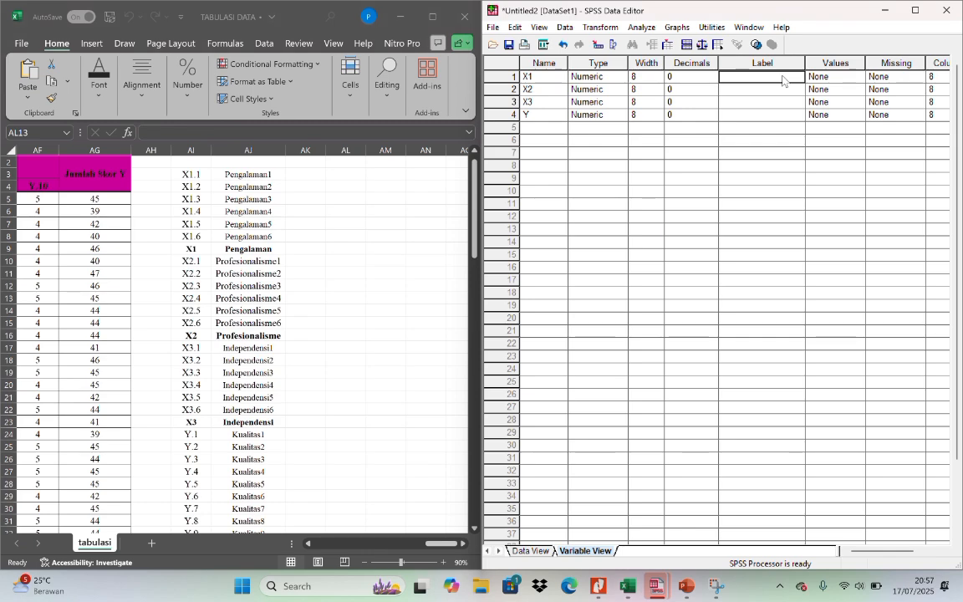
{"action": "key", "text": "Caps_Lock"}
{"action": "type", "text": "P"}
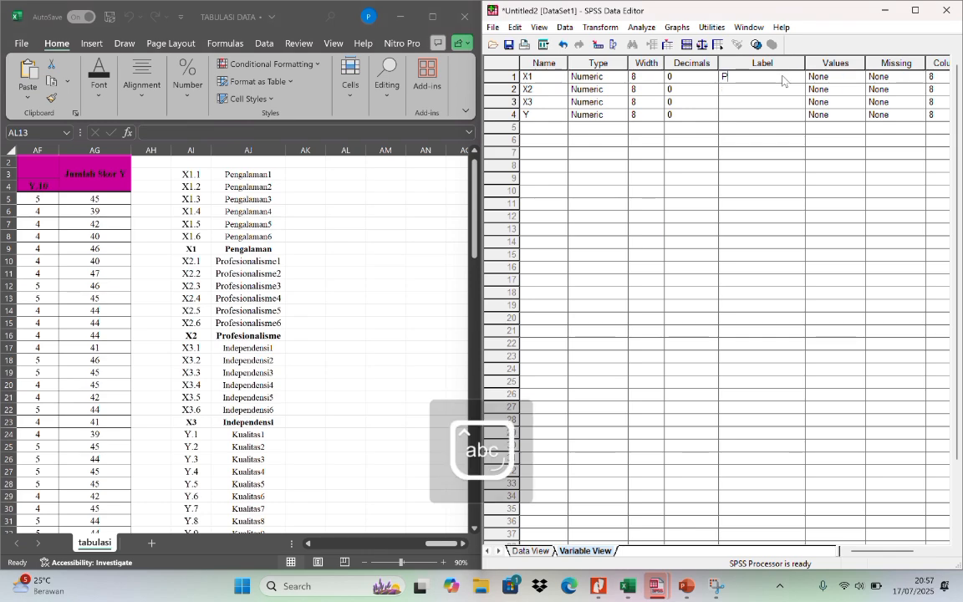
{"action": "type", "text": "engalaman"}
{"action": "left_click", "coordinate": [773, 94]}
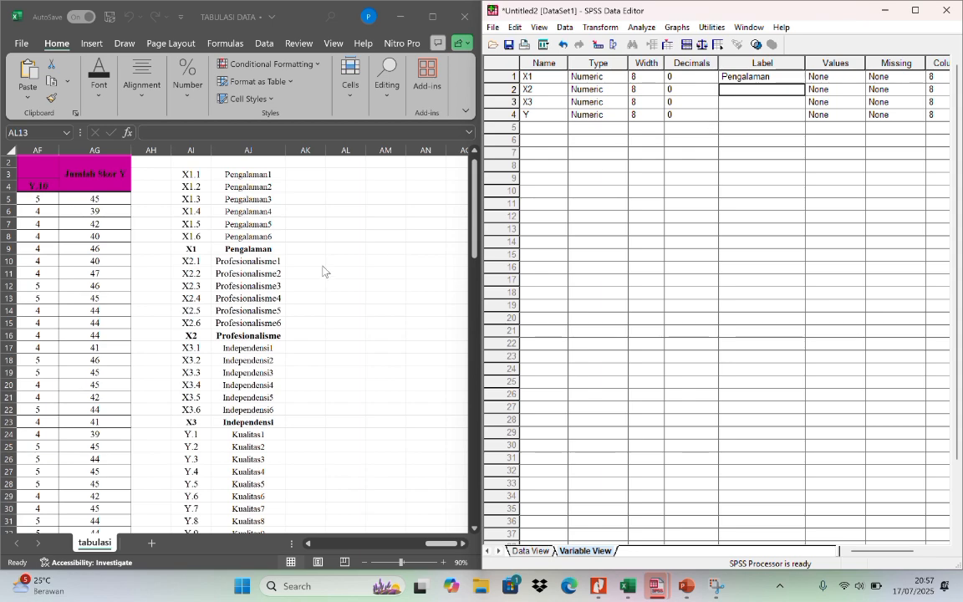
{"action": "double_click", "coordinate": [247, 340]}
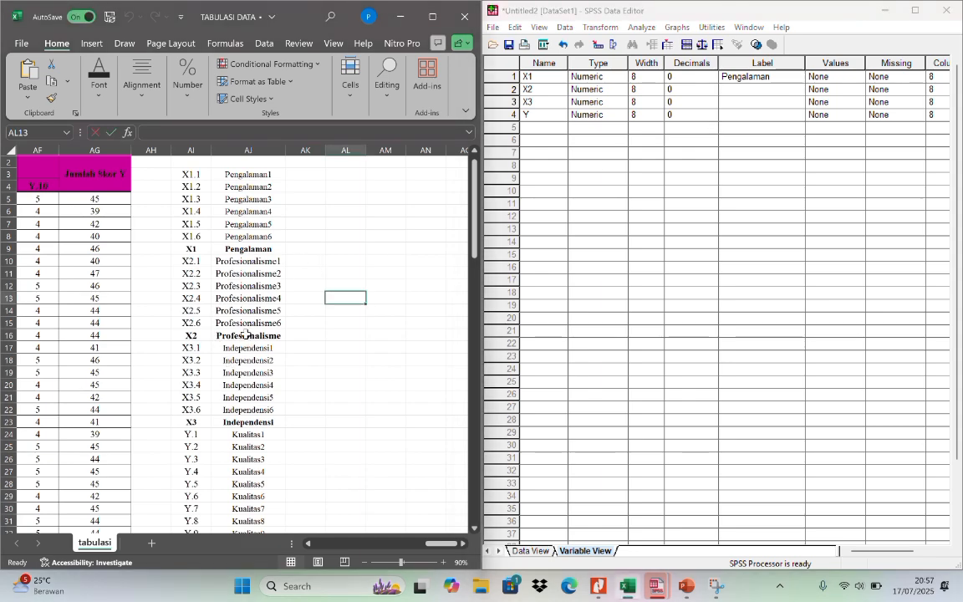
{"action": "left_click", "coordinate": [748, 88]}
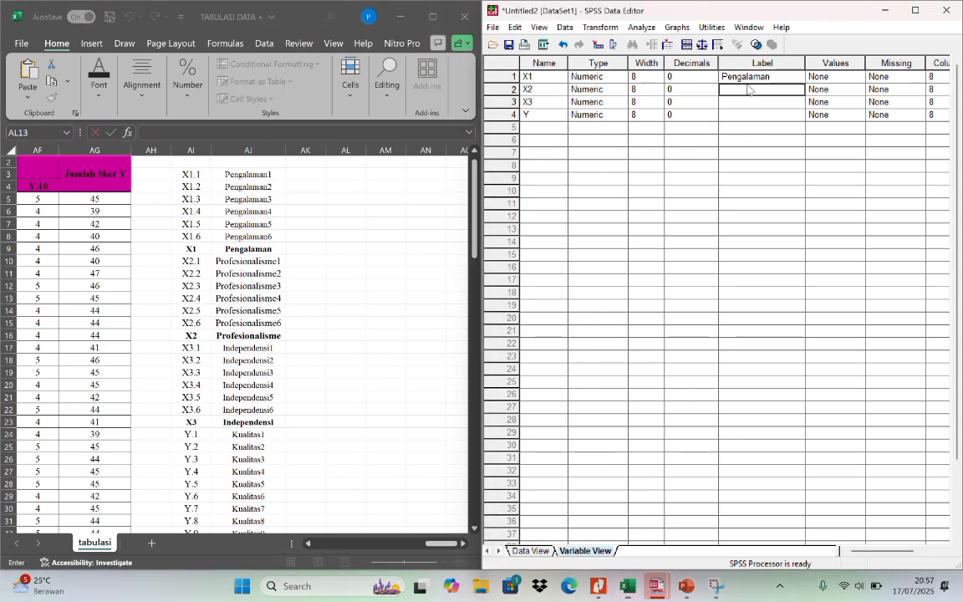
{"action": "type", "text": "Profesionalisme"}
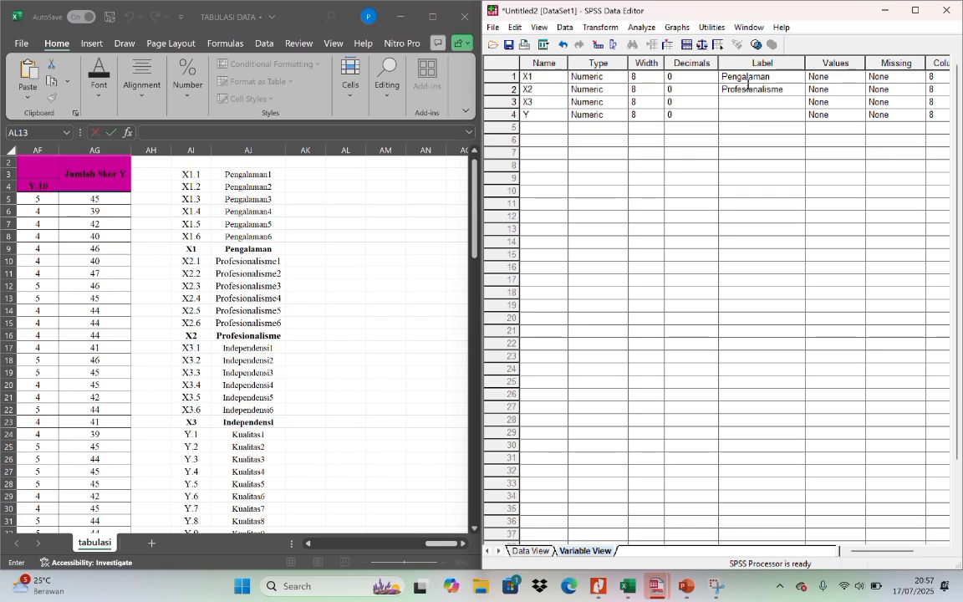
- Label variable X3 as Independensi and variable Y as Kualitas Audit
{"action": "key", "text": "Return"}
{"action": "type", "text": "Independensi"}
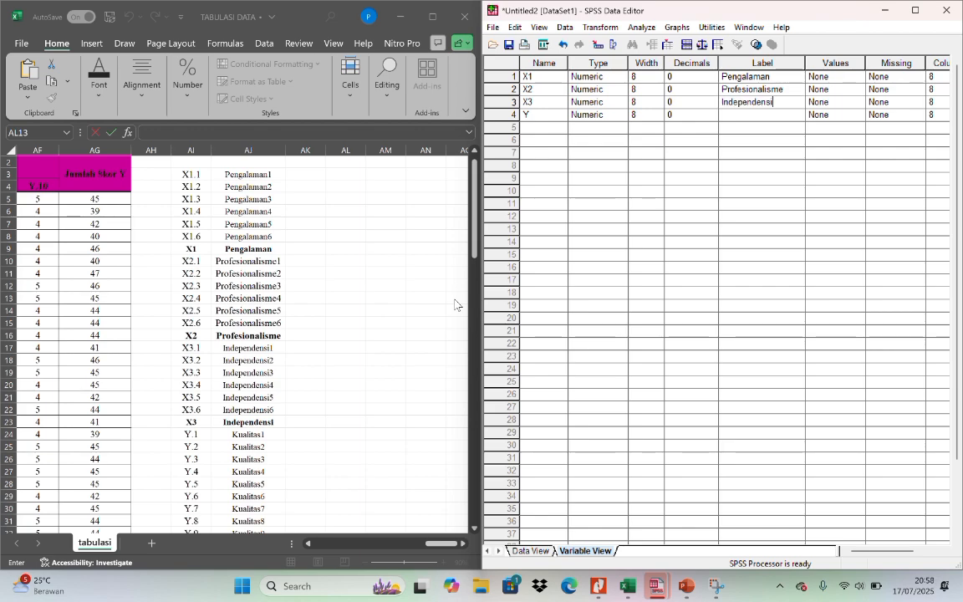
{"action": "scroll", "coordinate": [141, 416], "scroll_direction": "down", "scroll_amount": 2}
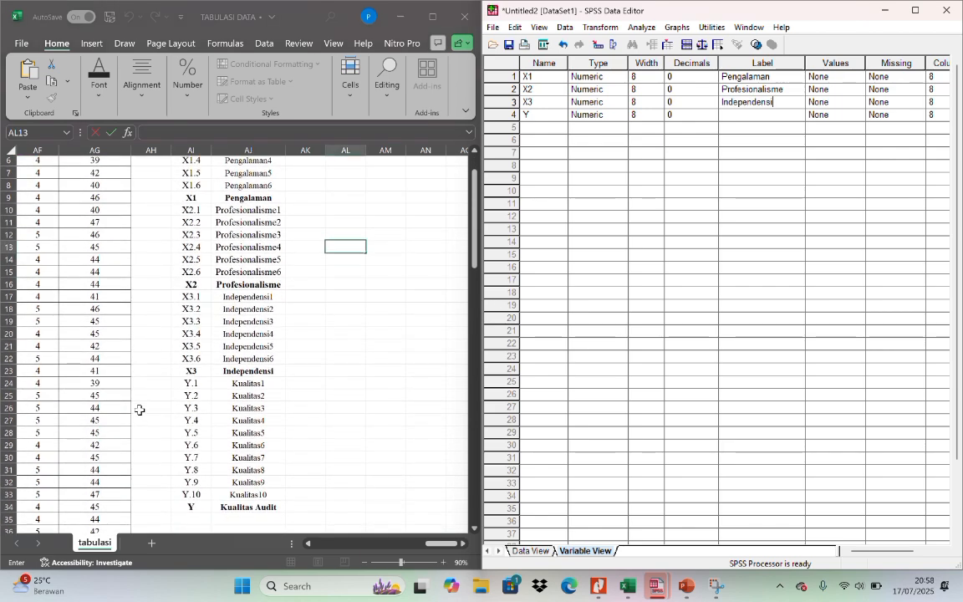
{"action": "left_click", "coordinate": [736, 115]}
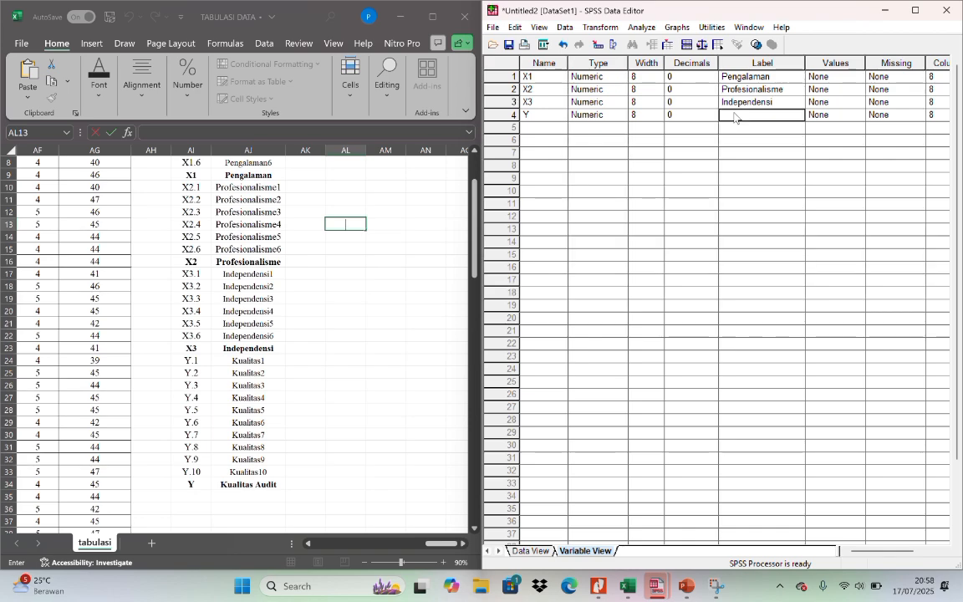
{"action": "type", "text": "Kualitas Audit"}
- Maximize the Untitled2 window and show its Data View
{"action": "left_click", "coordinate": [915, 10]}
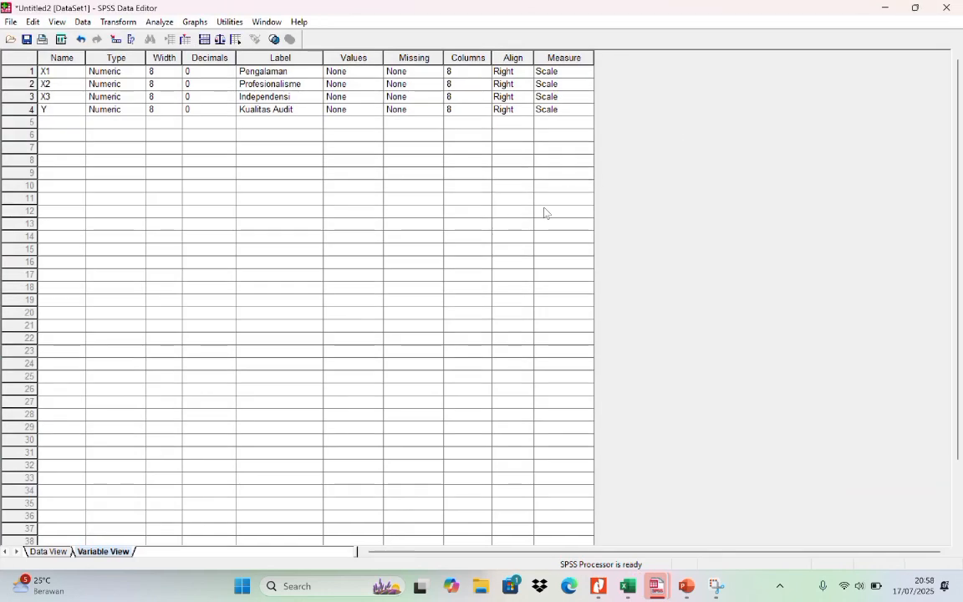
{"action": "left_click", "coordinate": [48, 552]}
{"action": "left_click", "coordinate": [352, 137]}
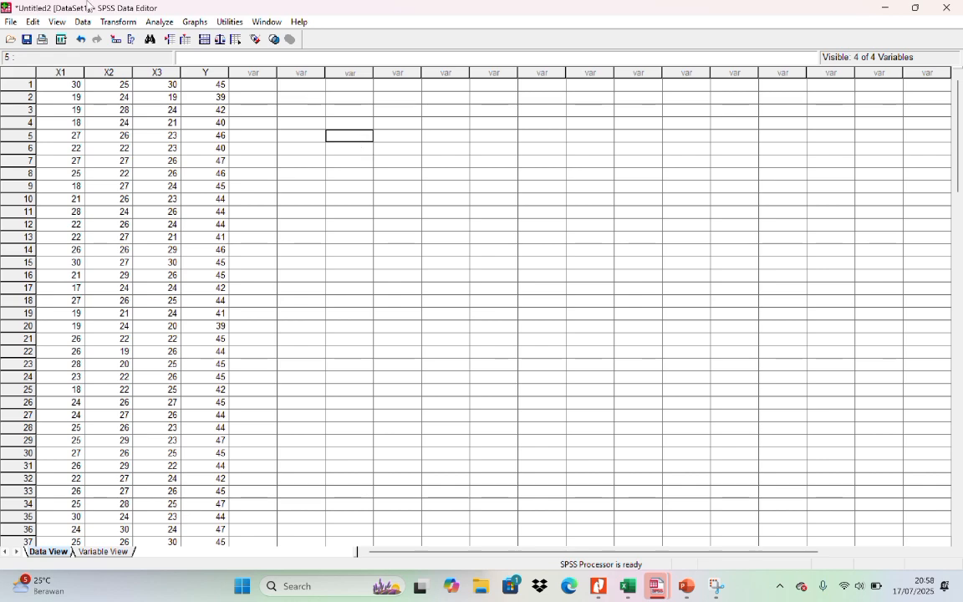
- Start a linear regression with Pengalaman, Profesionalisme and Independensi as independent variables and Kualitas Audit as the dependent variable
{"action": "left_click", "coordinate": [168, 23]}
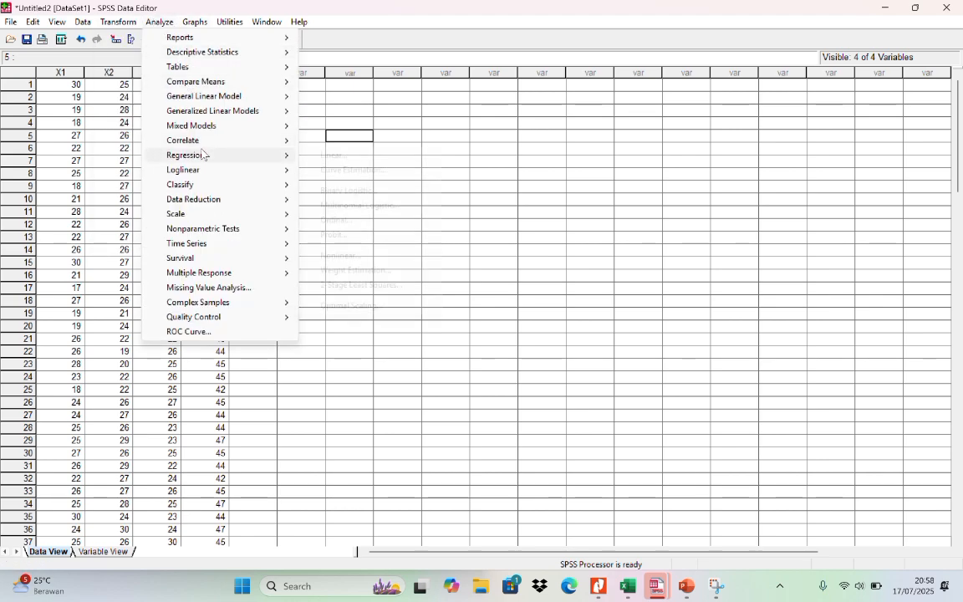
{"action": "mouse_move", "coordinate": [202, 154]}
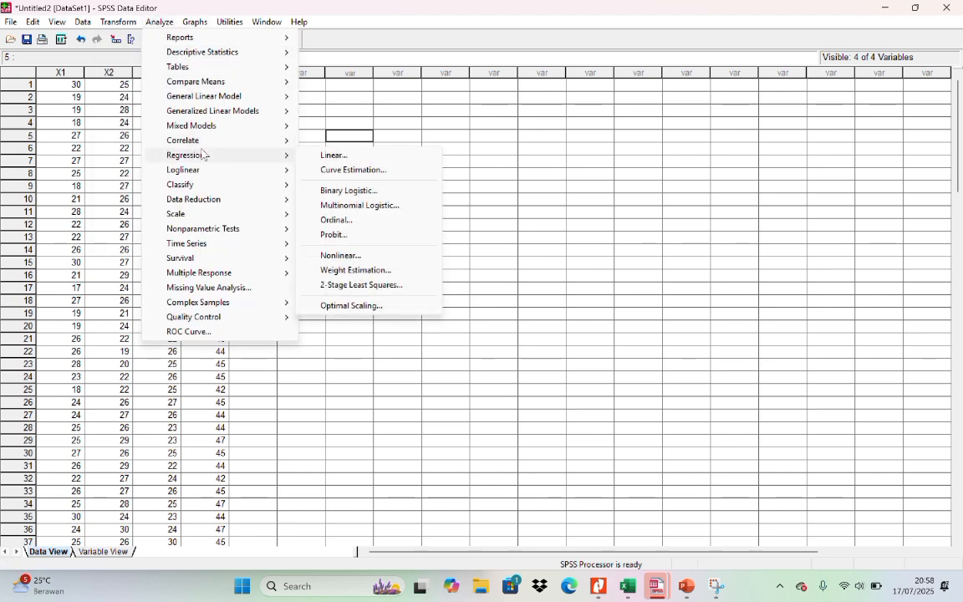
{"action": "left_click", "coordinate": [330, 155]}
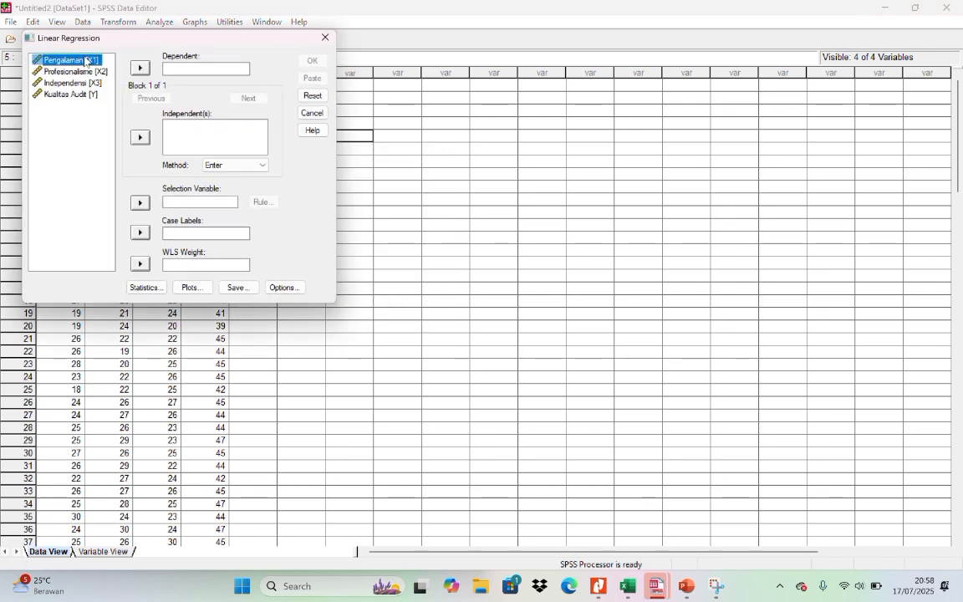
{"action": "left_click_drag", "start_coordinate": [87, 61], "coordinate": [89, 84]}
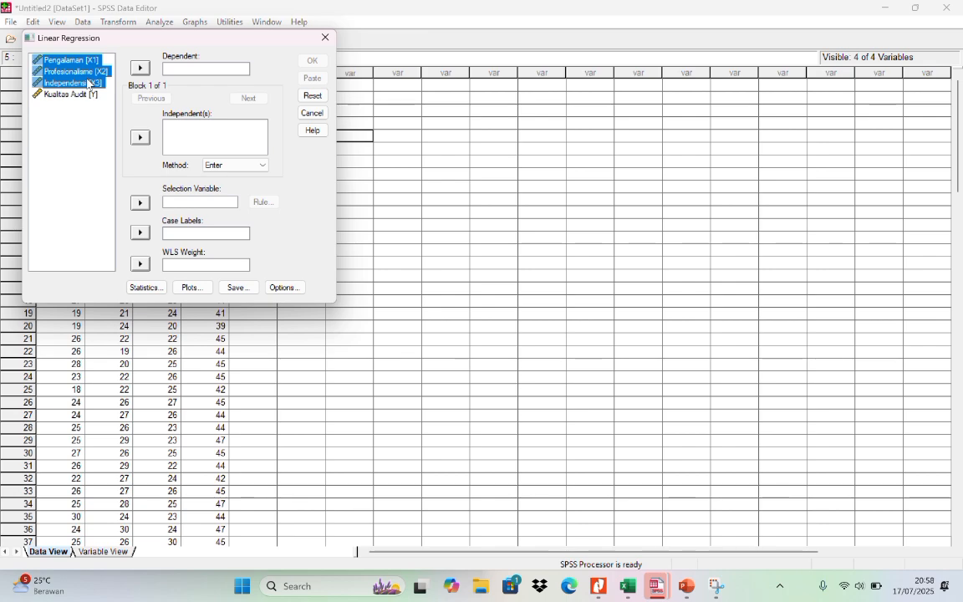
{"action": "left_click", "coordinate": [141, 138]}
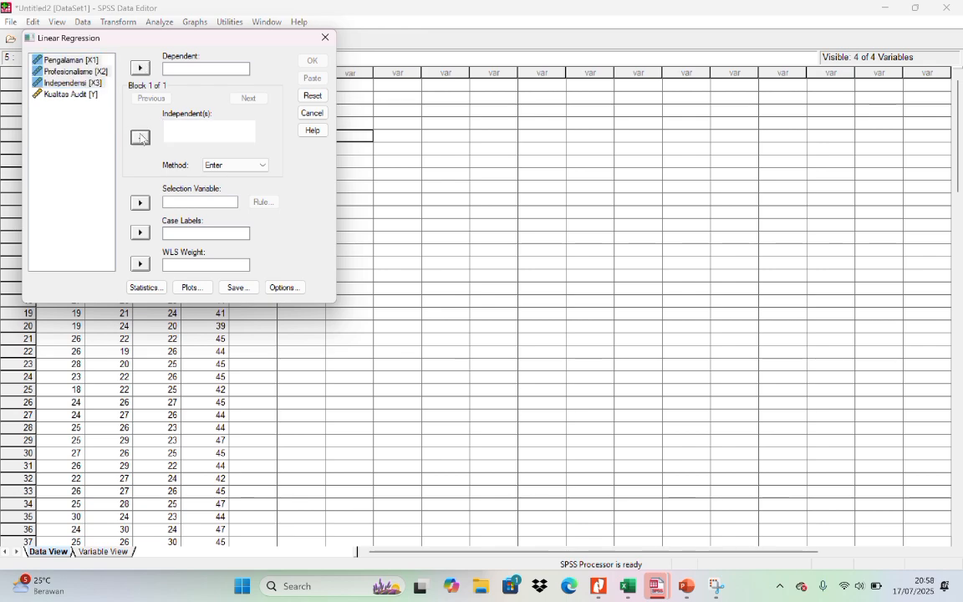
{"action": "left_click", "coordinate": [92, 93]}
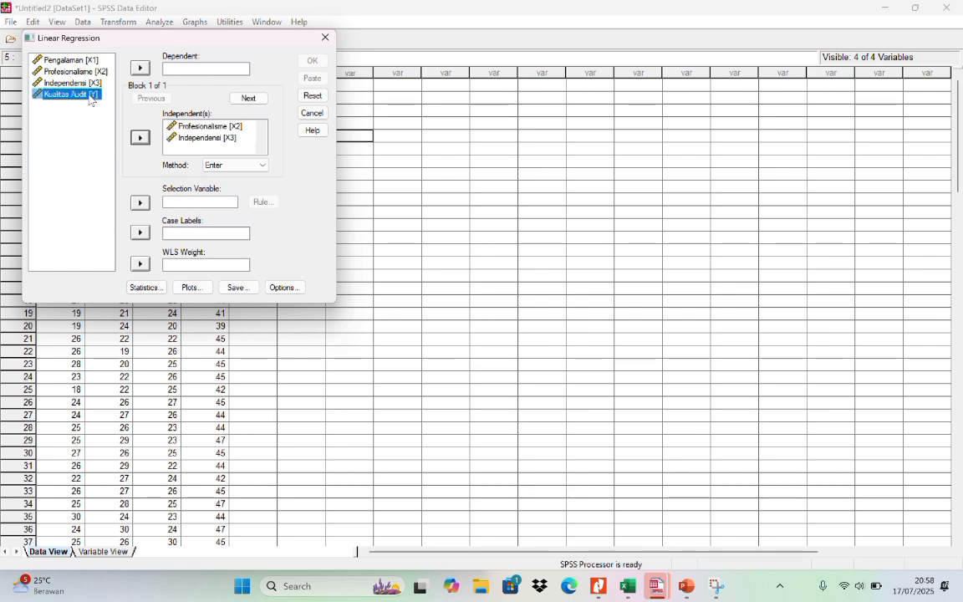
{"action": "left_click", "coordinate": [141, 69]}
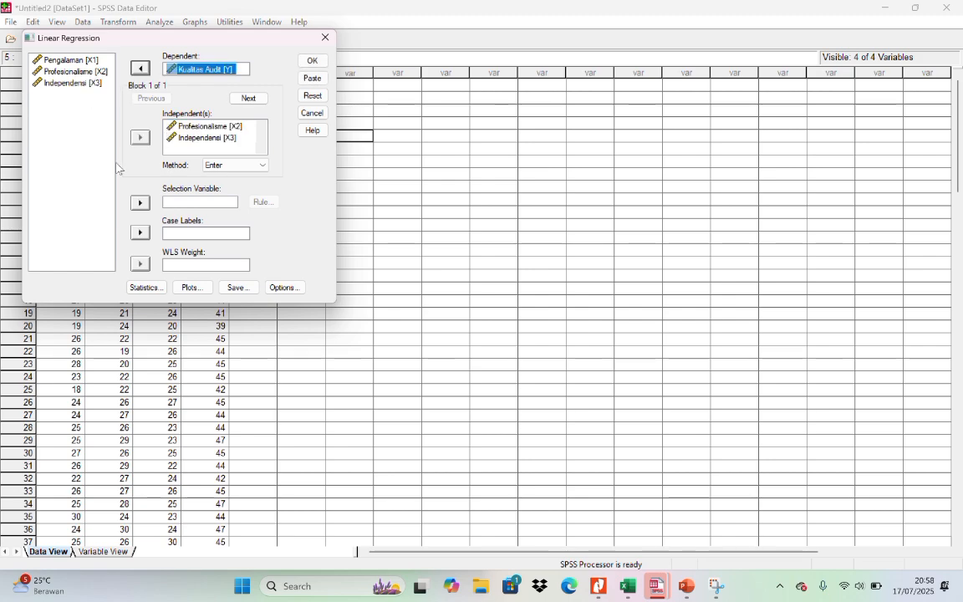
{"action": "scroll", "coordinate": [220, 146], "scroll_direction": "up", "scroll_amount": 1}
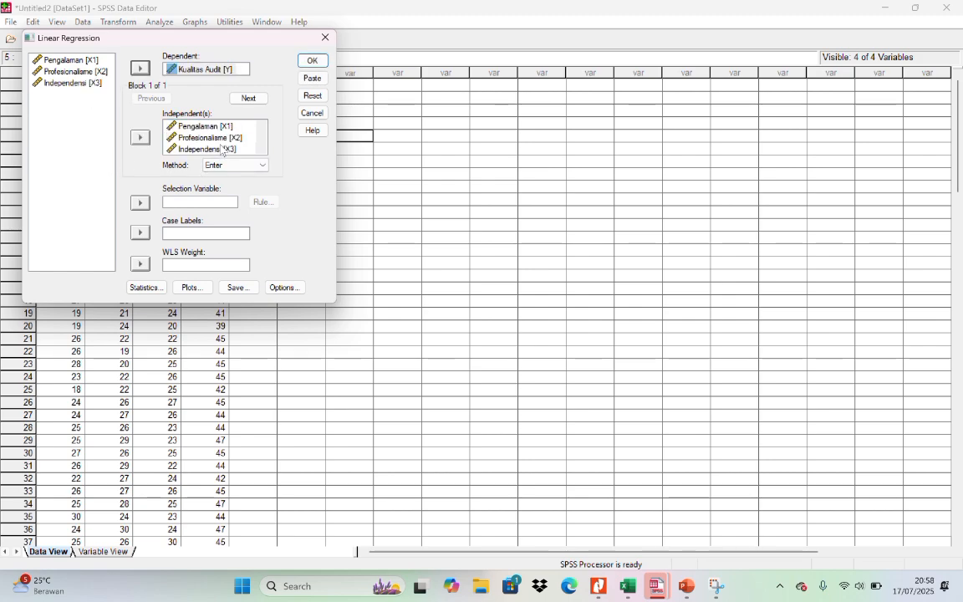
- Add collinearity diagnostics to the linear regression's statistics
{"action": "left_click", "coordinate": [147, 288]}
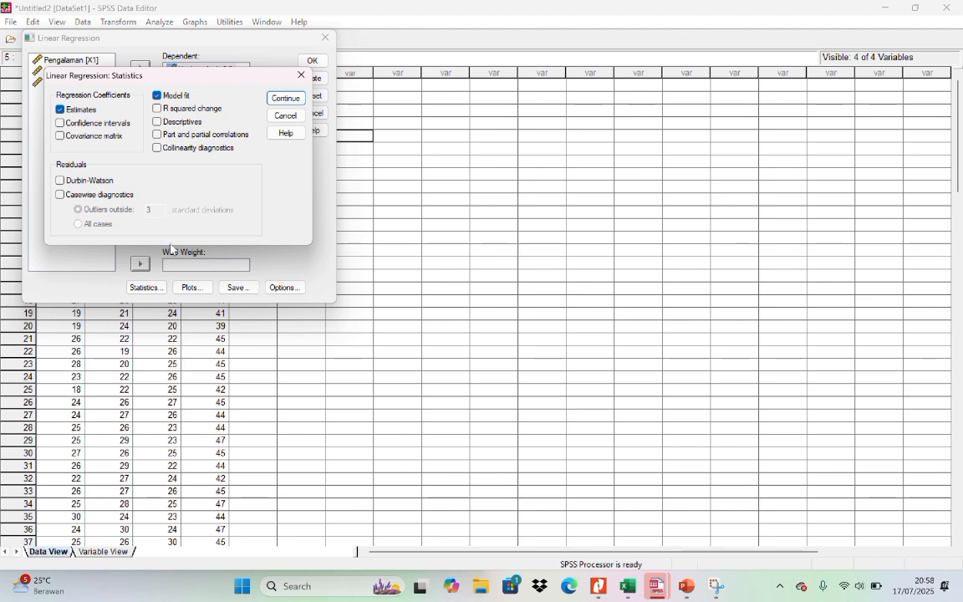
{"action": "left_click", "coordinate": [195, 150]}
{"action": "left_click", "coordinate": [281, 101]}
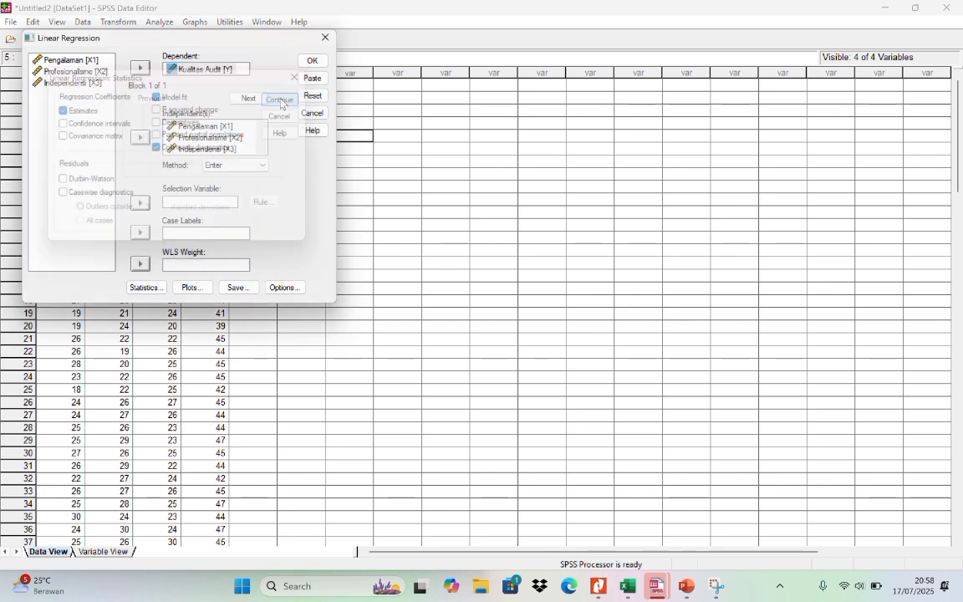
- Set up the regression plots with *SRESID as Y and *ZPRED as X, plus the histogram and normal probability plot
{"action": "left_click", "coordinate": [191, 287]}
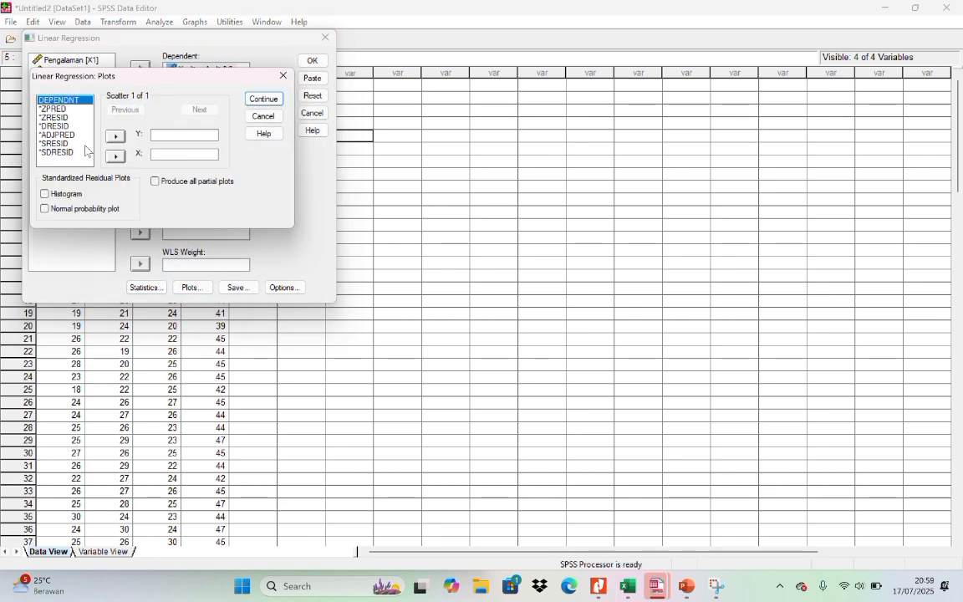
{"action": "left_click", "coordinate": [65, 143]}
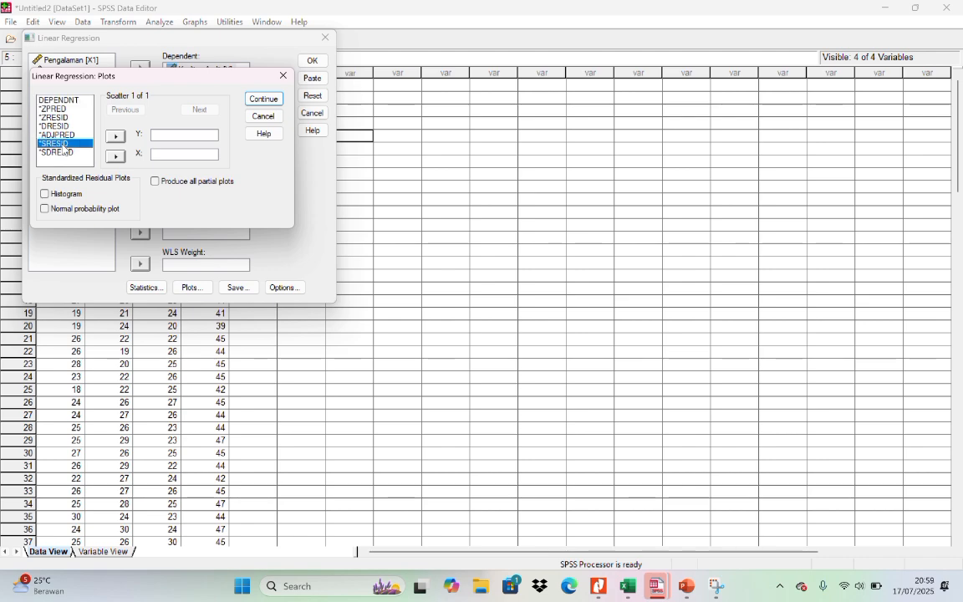
{"action": "left_click", "coordinate": [114, 136]}
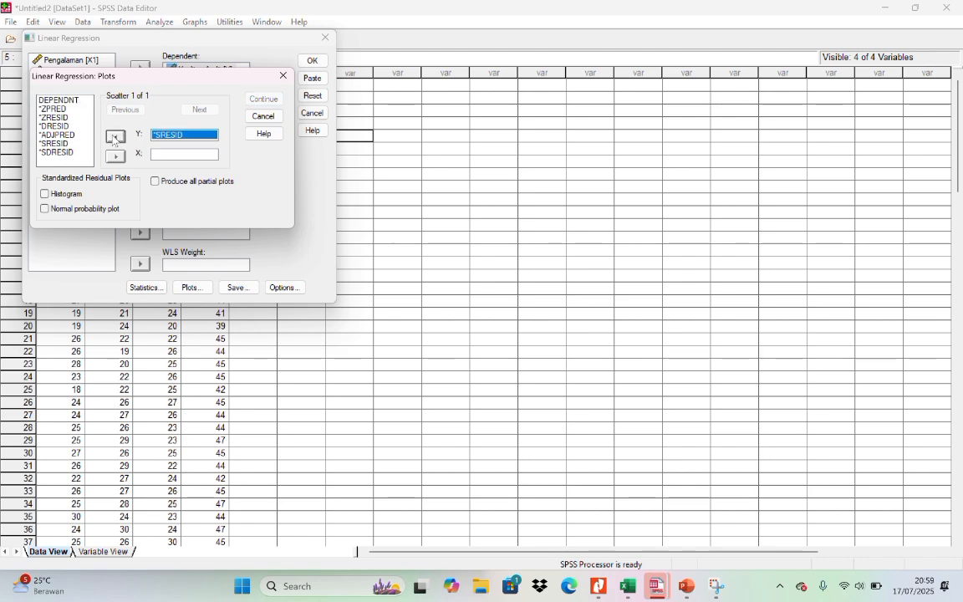
{"action": "left_click", "coordinate": [55, 107]}
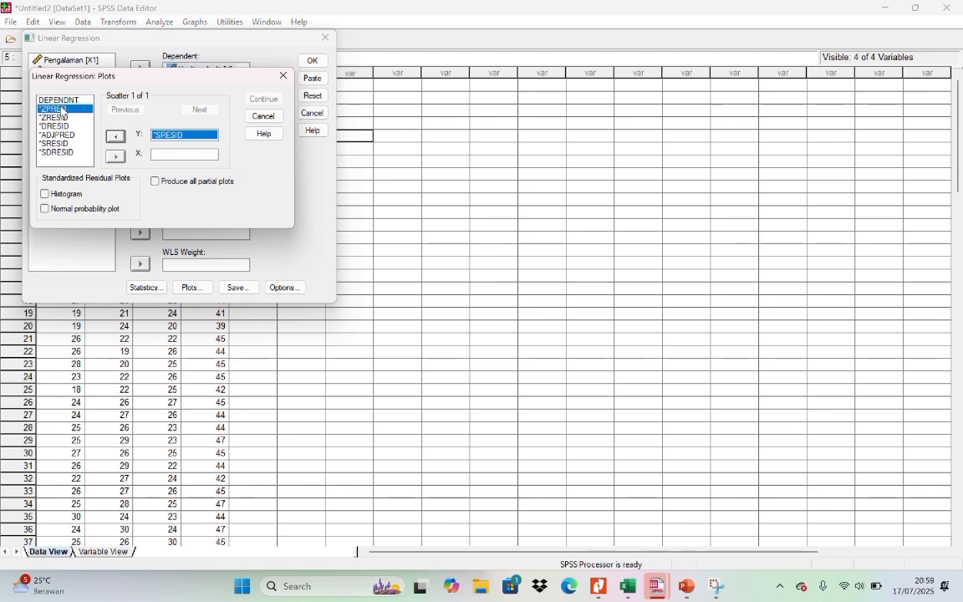
{"action": "left_click", "coordinate": [115, 155]}
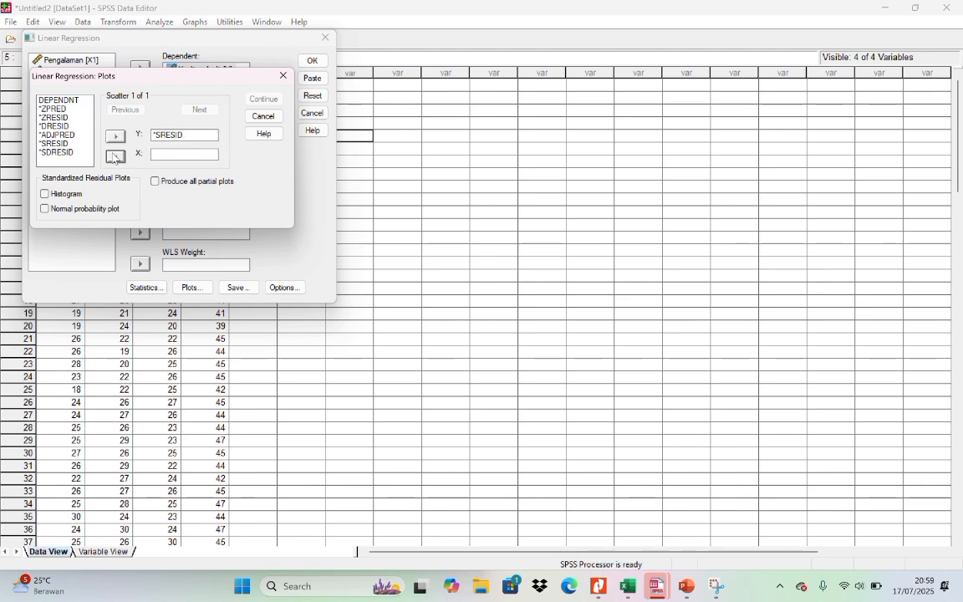
{"action": "left_click", "coordinate": [84, 194]}
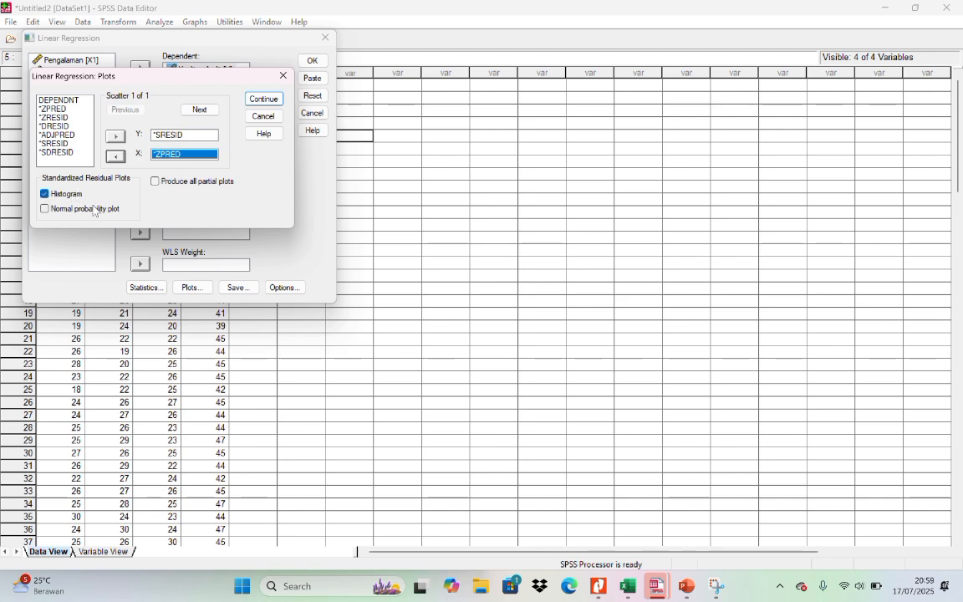
{"action": "left_click", "coordinate": [101, 210]}
{"action": "left_click", "coordinate": [253, 100]}
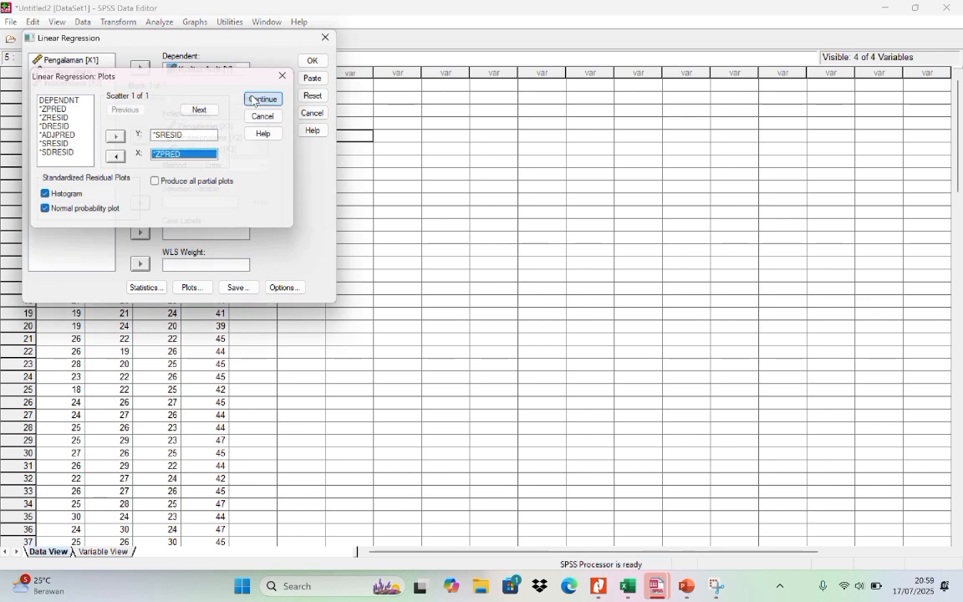
- Set the regression to save unstandardized residuals and run it
{"action": "left_click", "coordinate": [237, 290]}
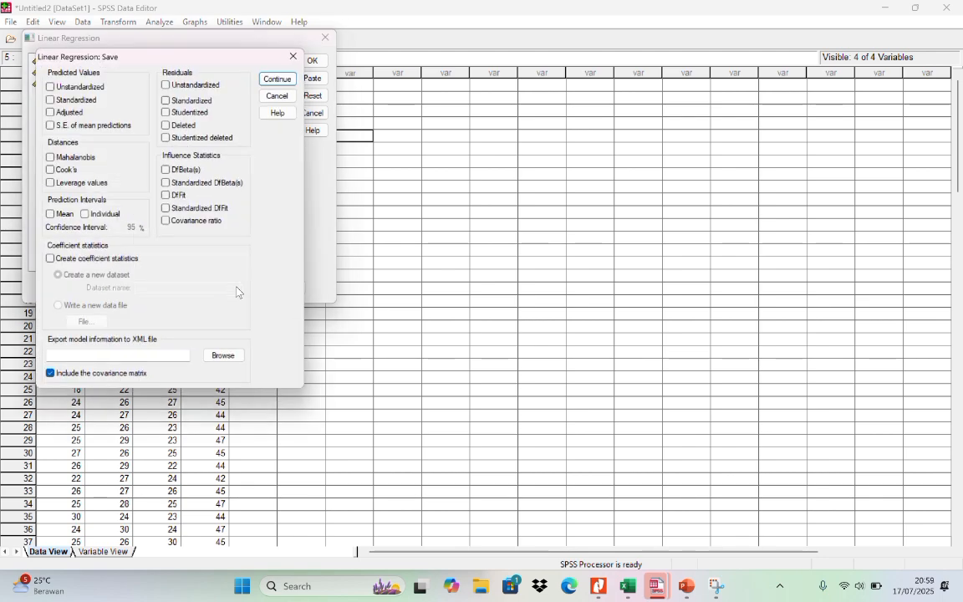
{"action": "left_click", "coordinate": [213, 85]}
{"action": "left_click", "coordinate": [274, 80]}
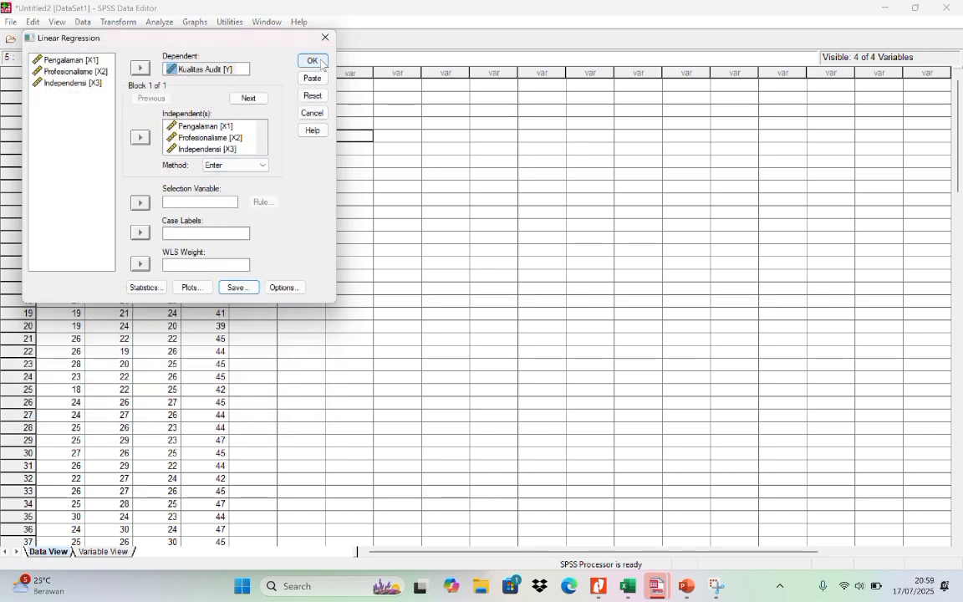
{"action": "left_click", "coordinate": [313, 61]}
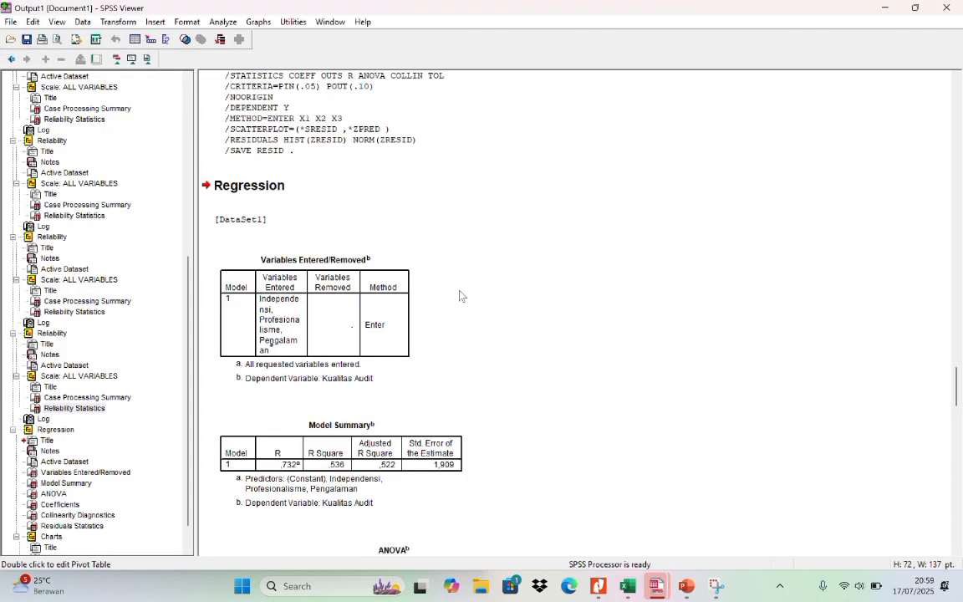
- Look through the regression output, from the model summary and coefficients tables down to the scatterplot
{"action": "scroll", "coordinate": [459, 295], "scroll_direction": "down", "scroll_amount": 8}
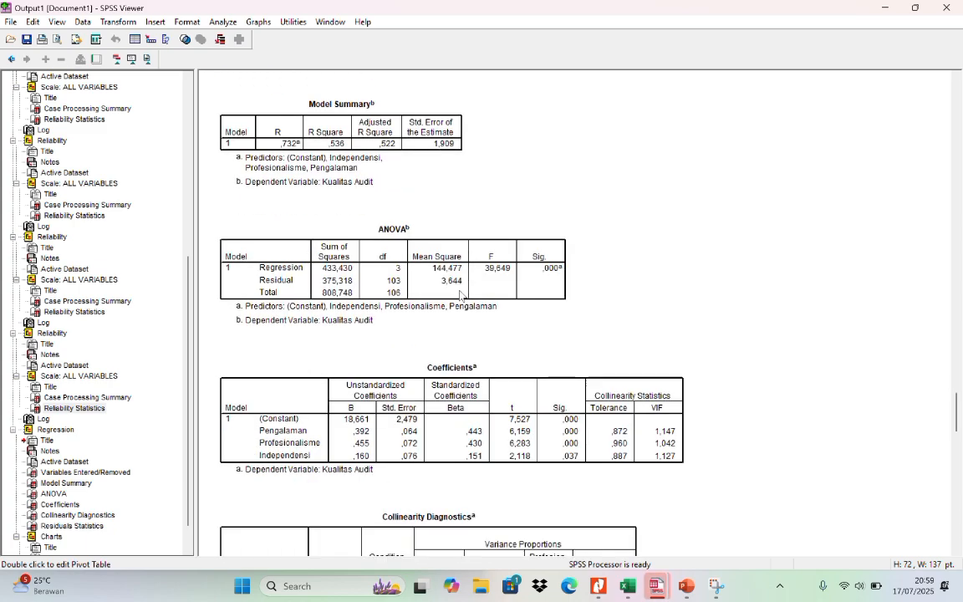
{"action": "scroll", "coordinate": [459, 295], "scroll_direction": "down", "scroll_amount": 5}
{"action": "scroll", "coordinate": [459, 295], "scroll_direction": "down", "scroll_amount": 7}
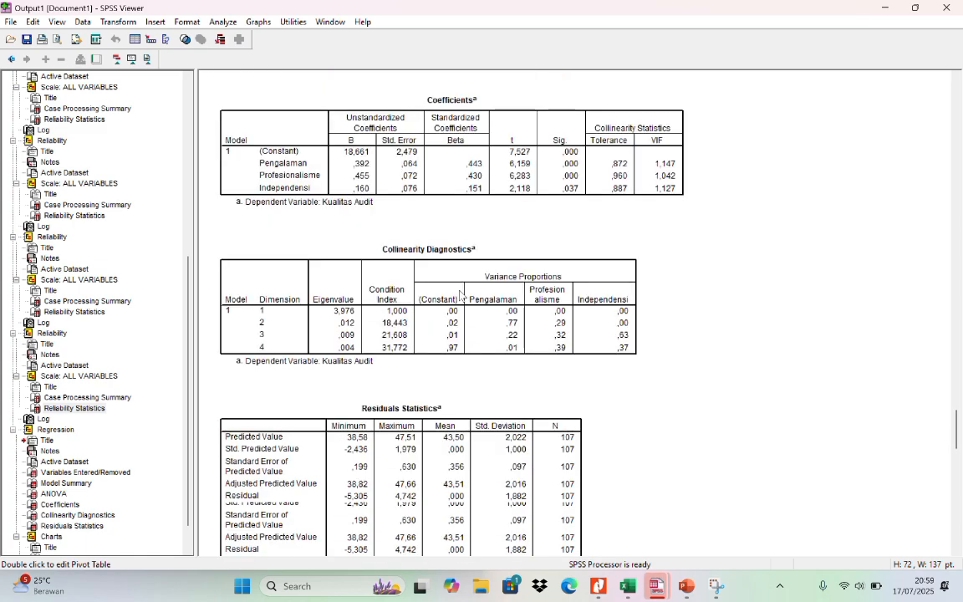
{"action": "scroll", "coordinate": [459, 295], "scroll_direction": "down", "scroll_amount": 20}
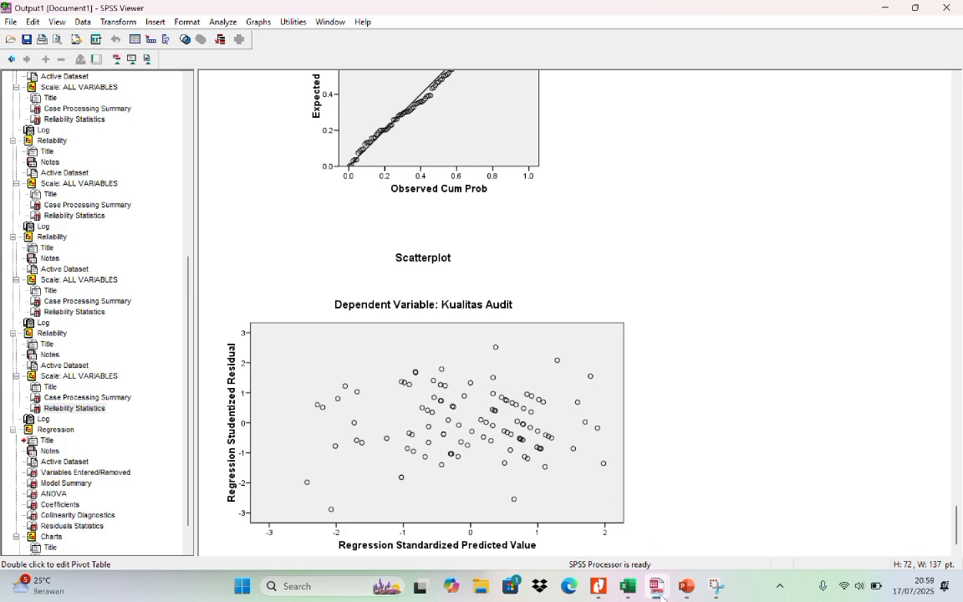
- Return to the Untitled2 dataset and inspect the saved residuals in the RES_1 column
{"action": "mouse_move", "coordinate": [659, 589]}
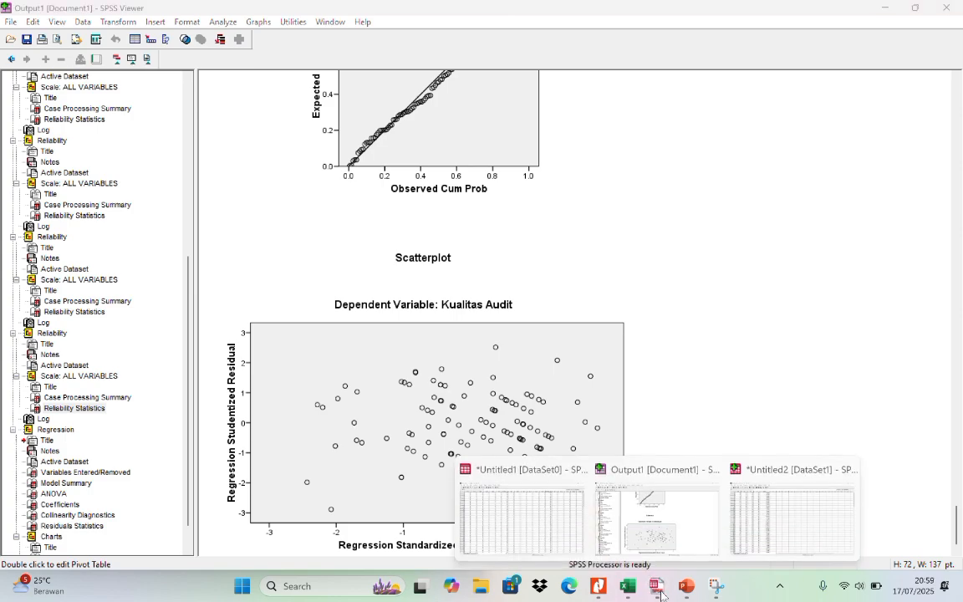
{"action": "left_click", "coordinate": [732, 553]}
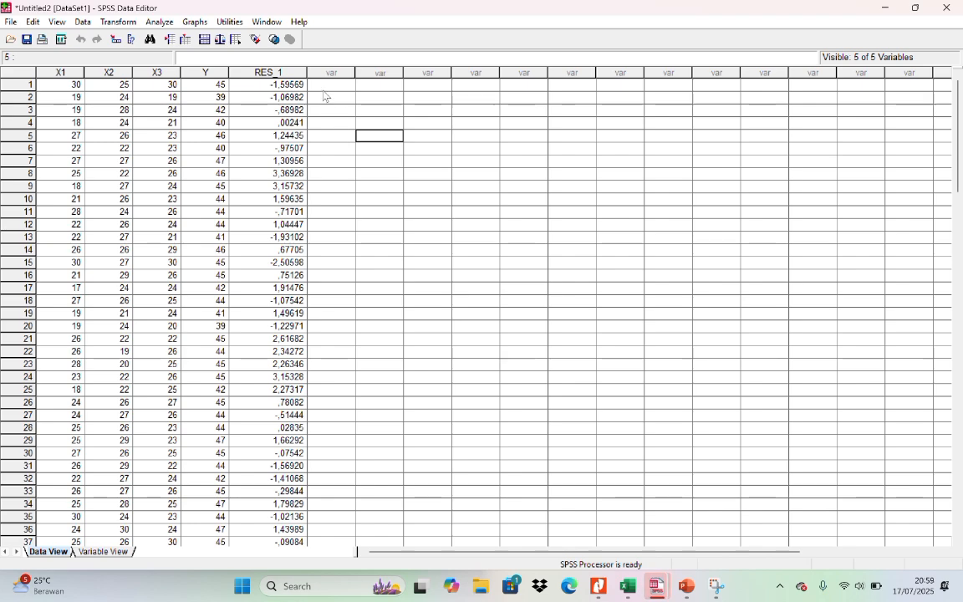
{"action": "left_click", "coordinate": [275, 84]}
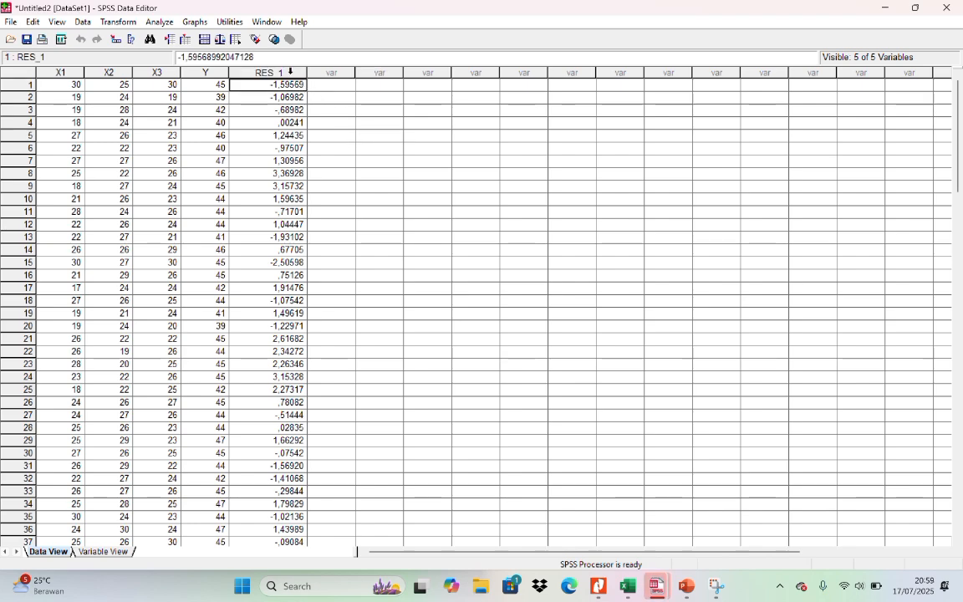
{"action": "left_click", "coordinate": [290, 72]}
{"action": "left_click", "coordinate": [347, 124]}
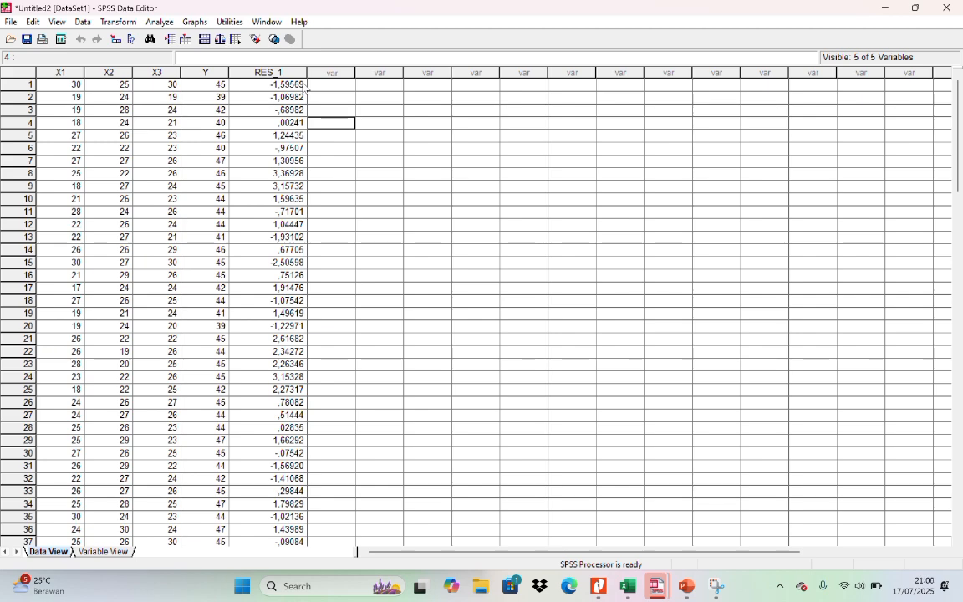
- Run a one-sample Kolmogorov-Smirnov test for normal distribution on the Unstandardized Residual variable and show its result table
{"action": "left_click", "coordinate": [158, 22]}
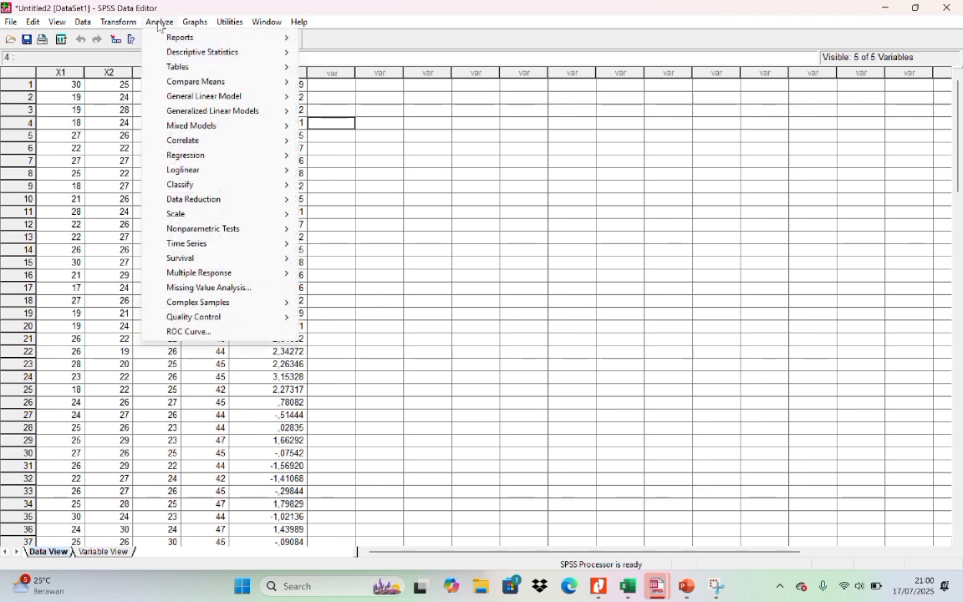
{"action": "mouse_move", "coordinate": [232, 226]}
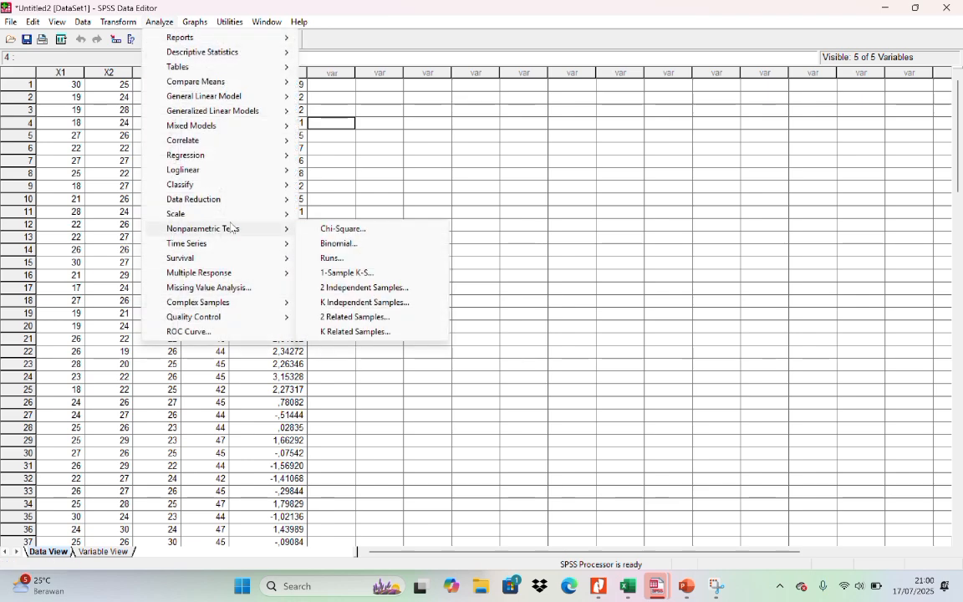
{"action": "left_click", "coordinate": [402, 273]}
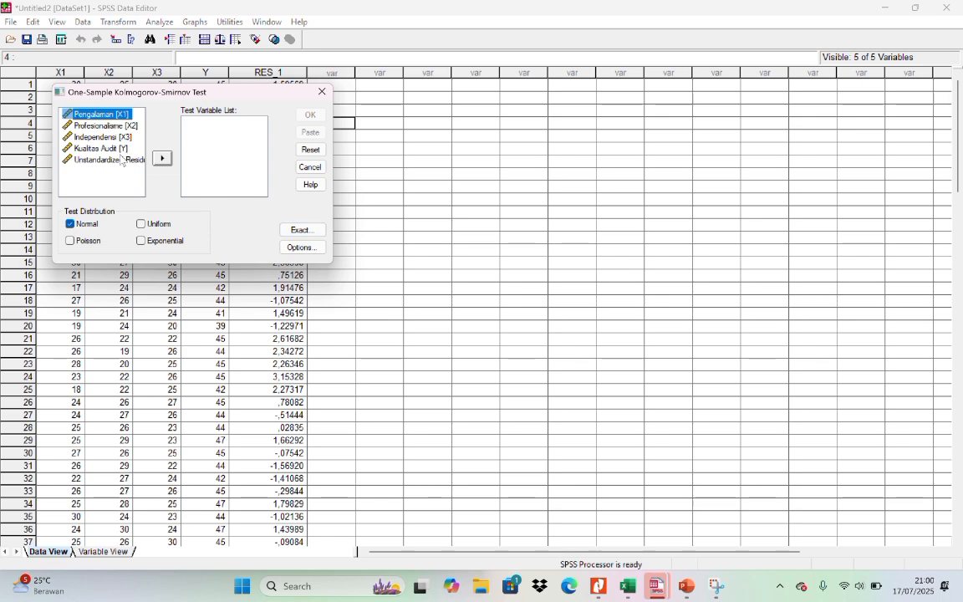
{"action": "left_click", "coordinate": [120, 164]}
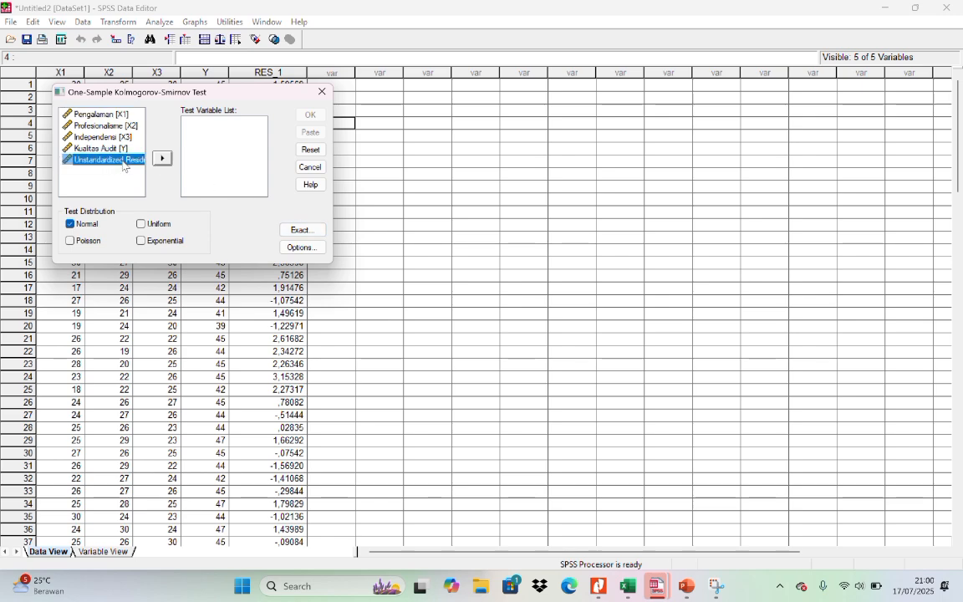
{"action": "left_click", "coordinate": [163, 158]}
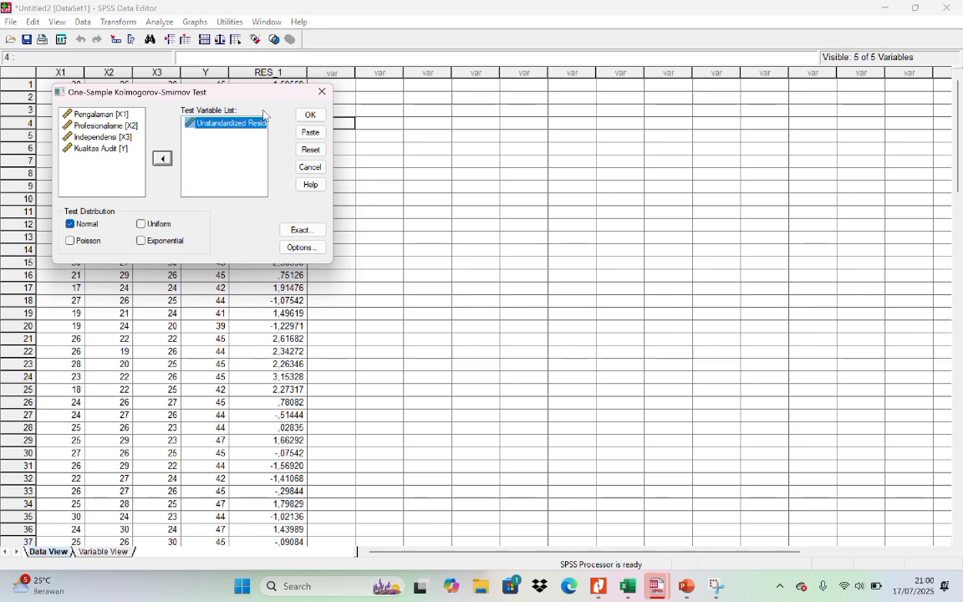
{"action": "left_click", "coordinate": [310, 115]}
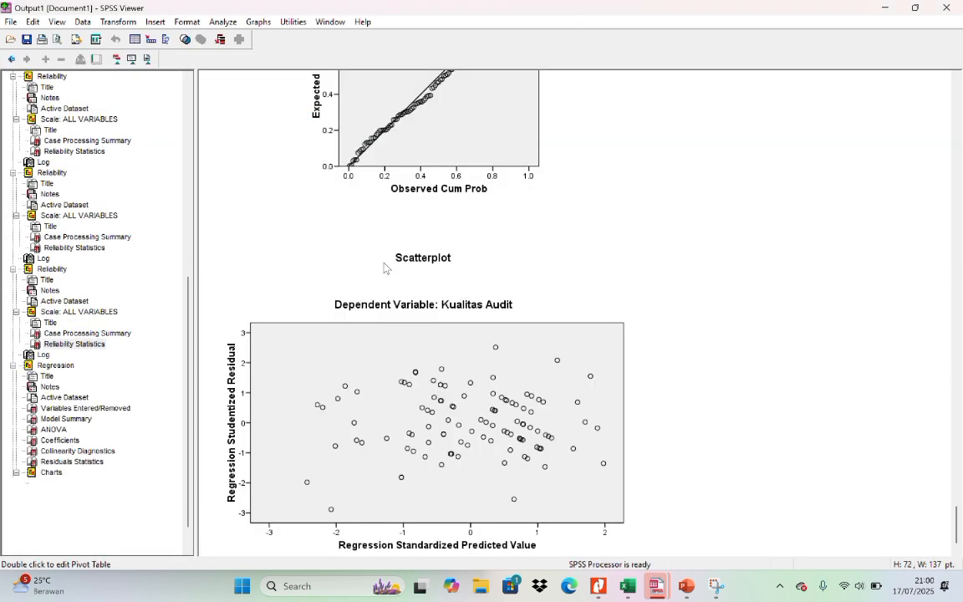
{"action": "left_click", "coordinate": [374, 436]}
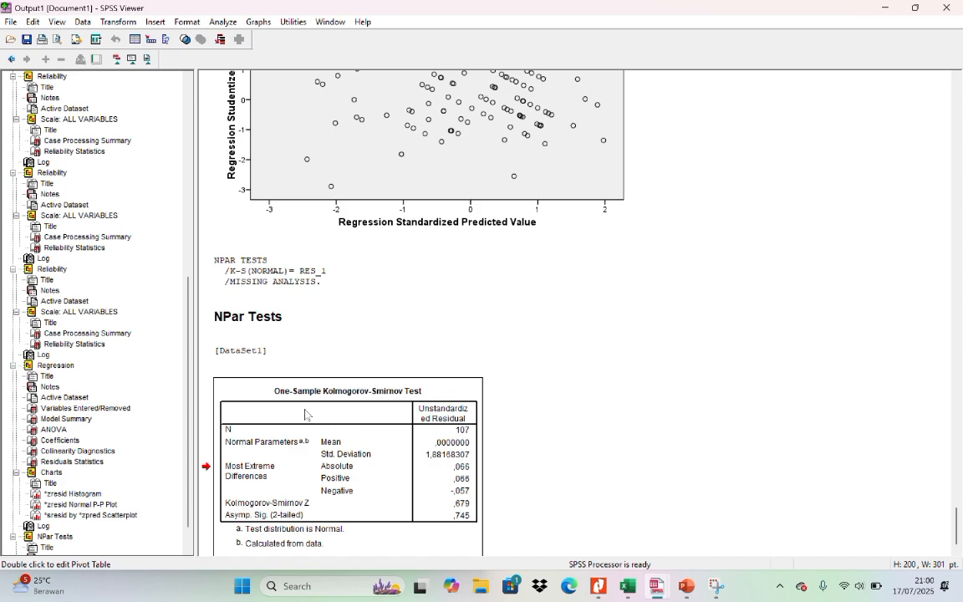
- Switch to the UJI STATISTIK presentation in PowerPoint and review the Sig. criteria on the Uji Normalitas slide
{"action": "left_click", "coordinate": [678, 586]}
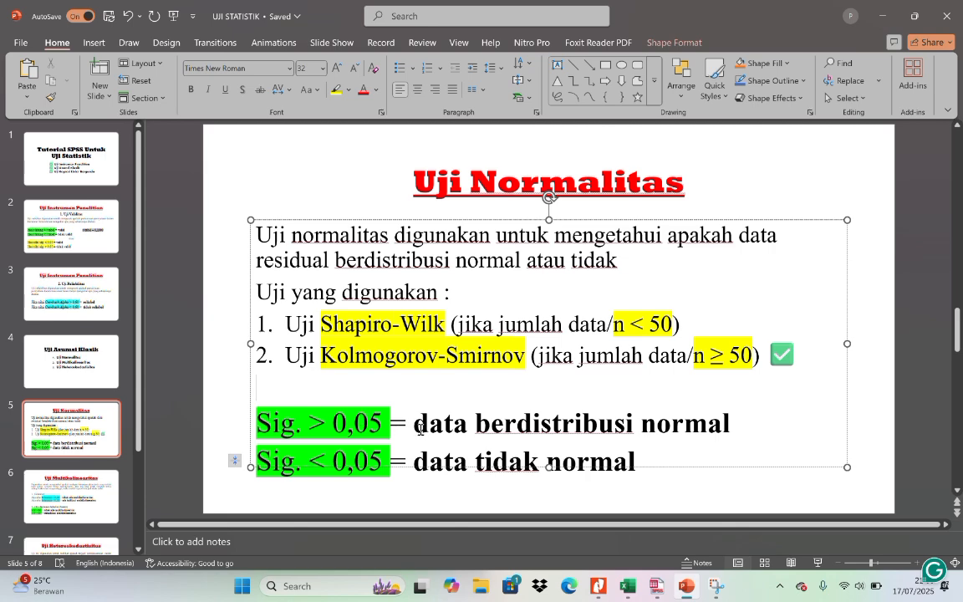
{"action": "left_click_drag", "start_coordinate": [491, 427], "coordinate": [730, 426]}
{"action": "left_click", "coordinate": [669, 441]}
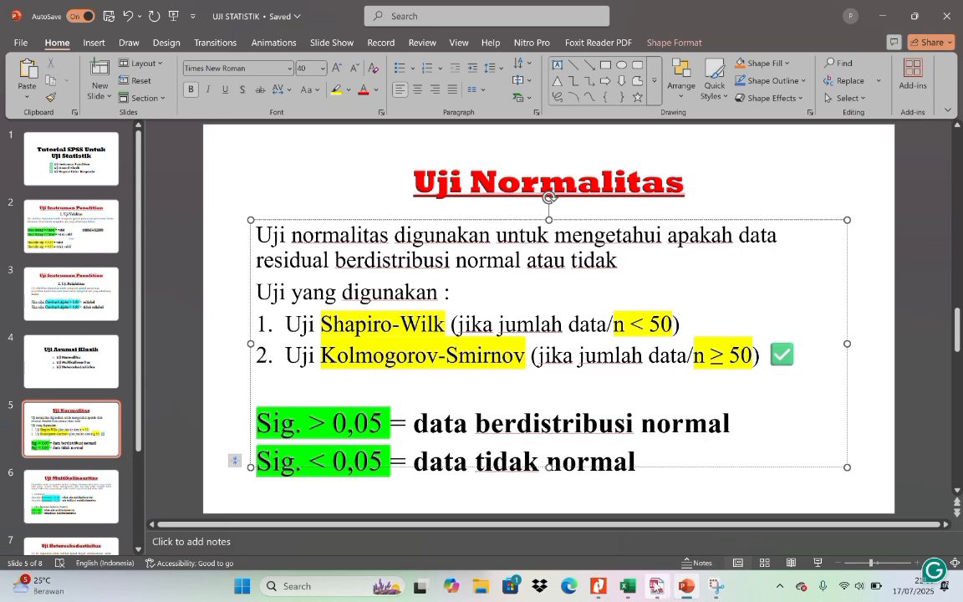
- Return to the SPSS output and examine the Normal P-P Plot of the regression standardized residual
{"action": "mouse_move", "coordinate": [656, 585]}
{"action": "left_click", "coordinate": [591, 525]}
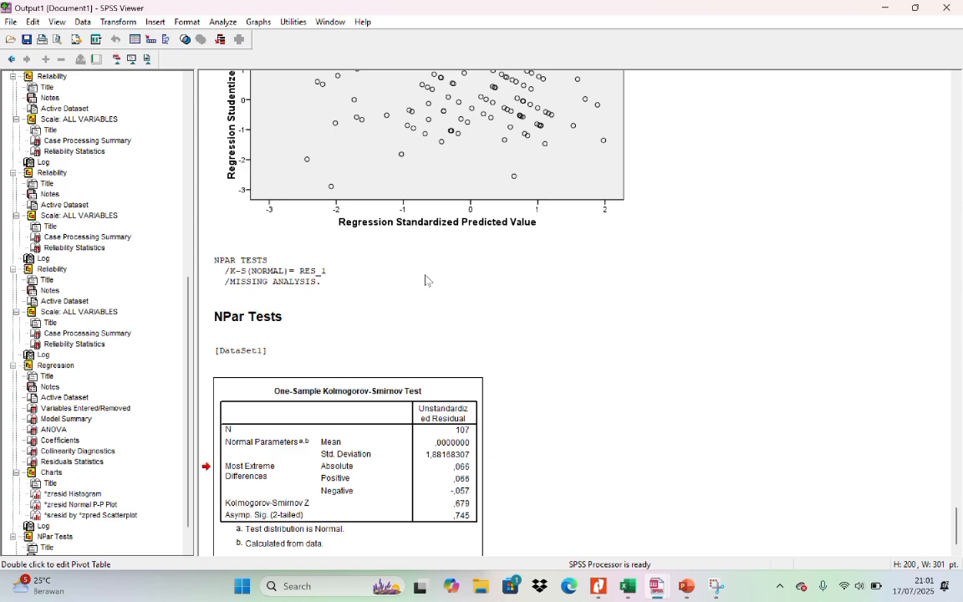
{"action": "scroll", "coordinate": [426, 280], "scroll_direction": "up", "scroll_amount": 5}
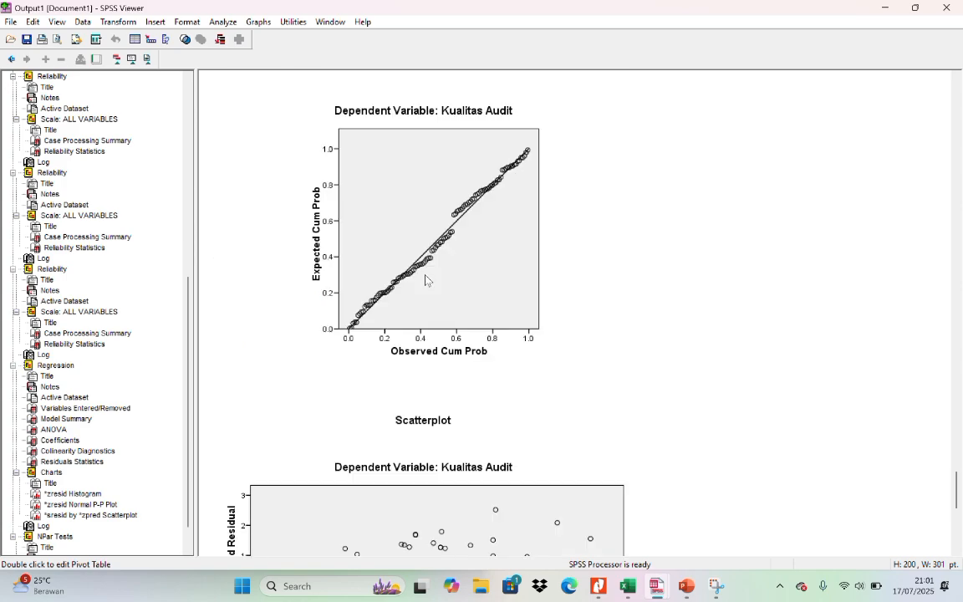
{"action": "scroll", "coordinate": [426, 281], "scroll_direction": "down", "scroll_amount": 2}
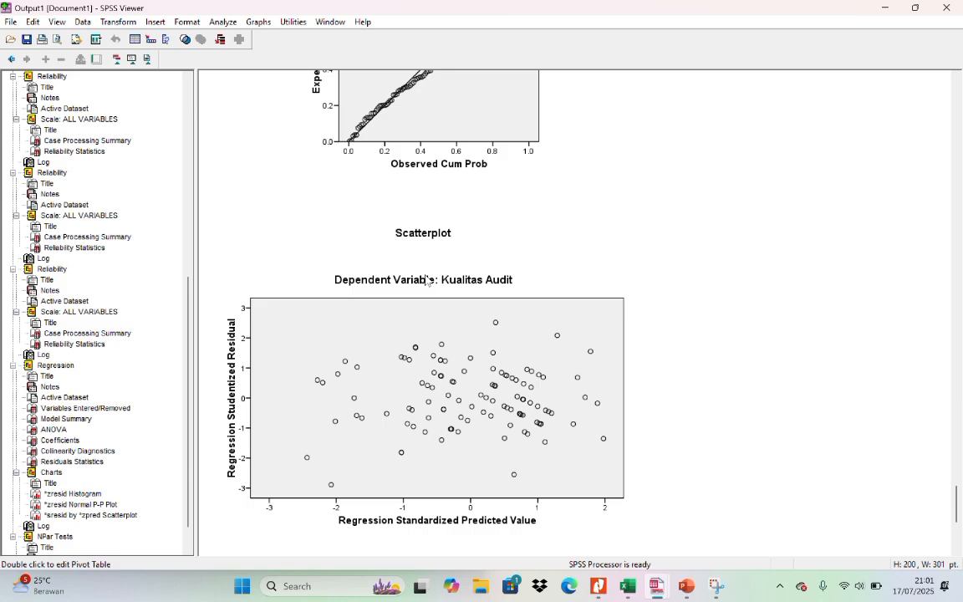
{"action": "scroll", "coordinate": [366, 97], "scroll_direction": "up", "scroll_amount": 15}
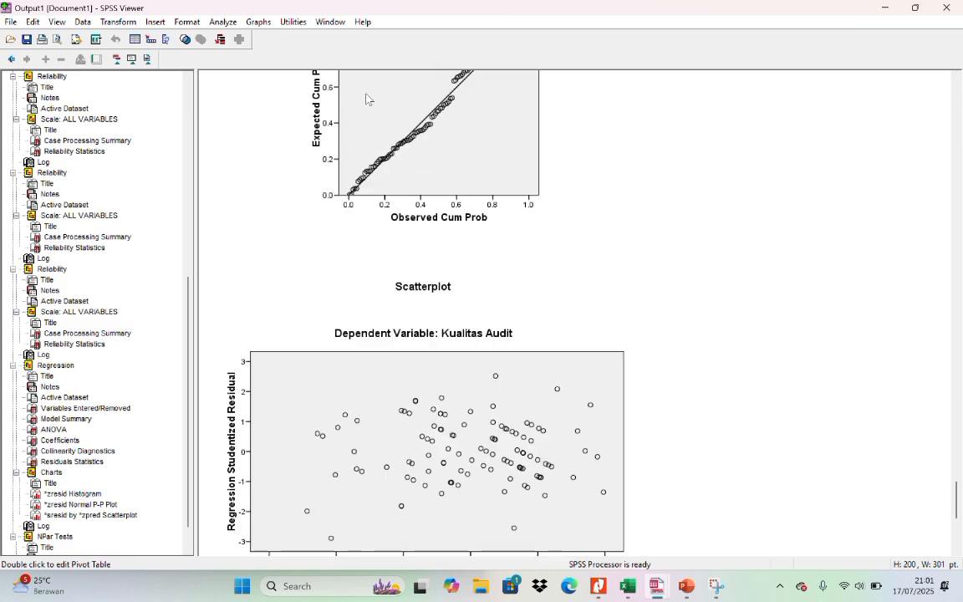
{"action": "scroll", "coordinate": [365, 97], "scroll_direction": "down", "scroll_amount": 15}
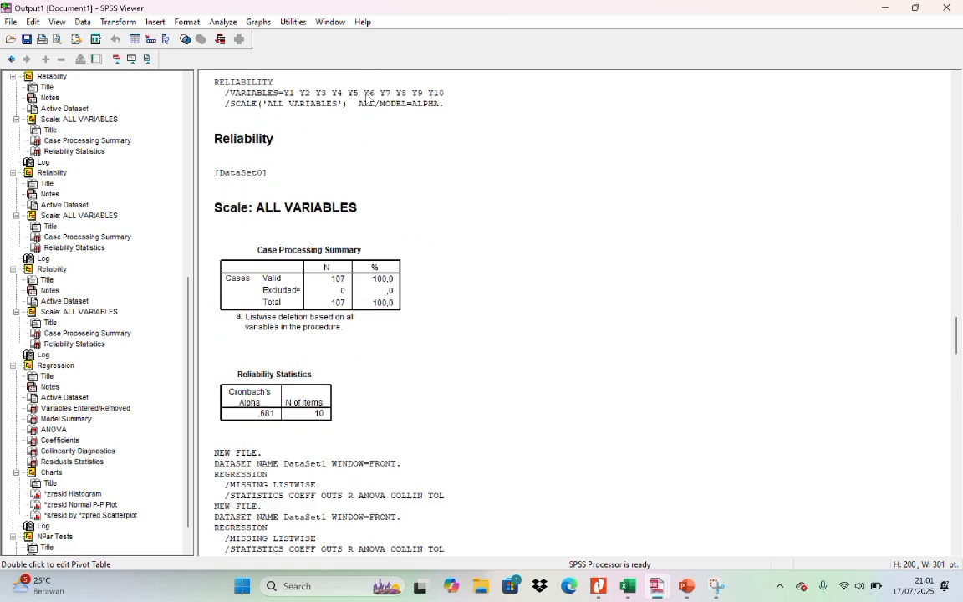
{"action": "scroll", "coordinate": [368, 99], "scroll_direction": "down", "scroll_amount": 1}
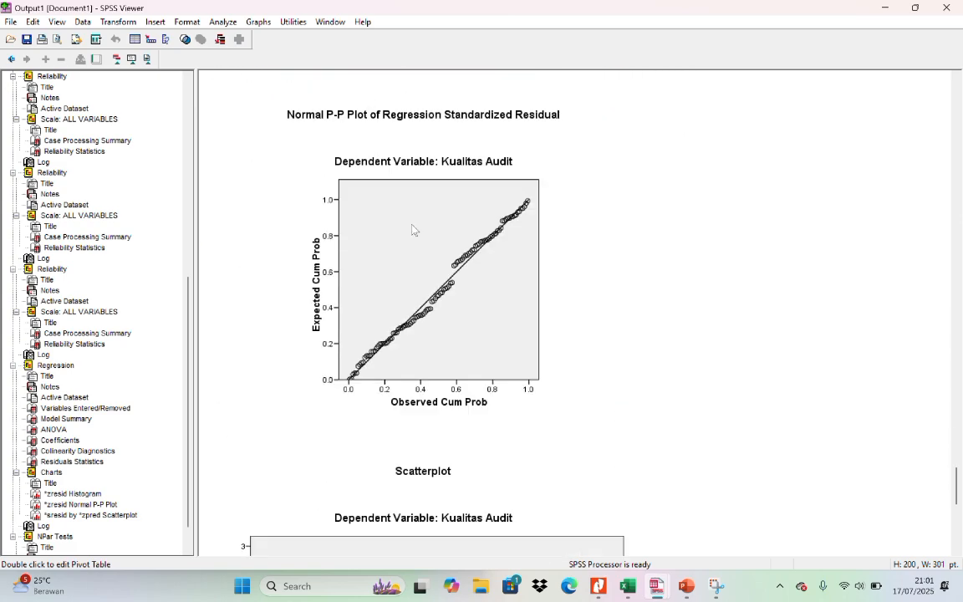
{"action": "left_click", "coordinate": [423, 246]}
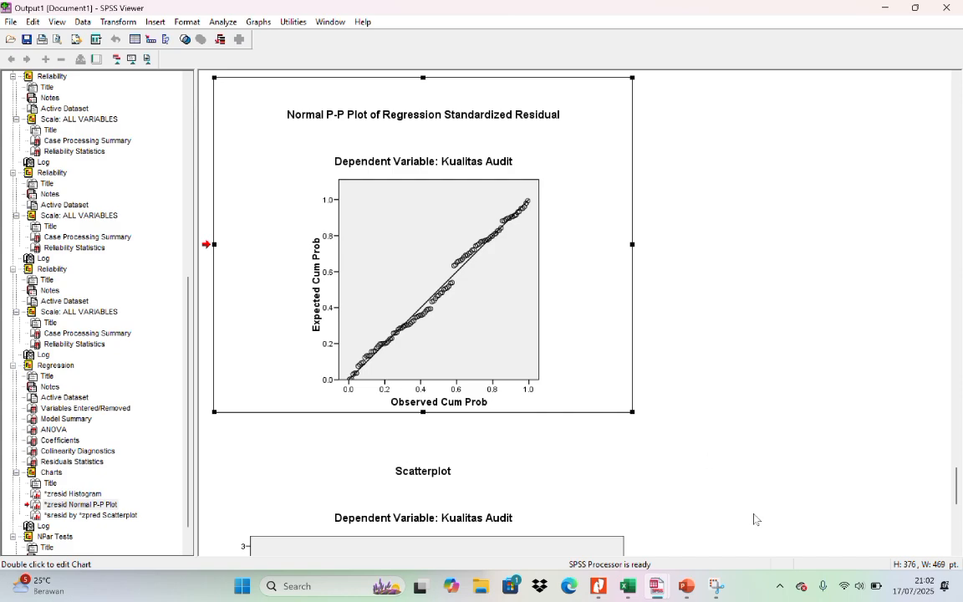
- Switch to the UJI STATISTIK presentation in PowerPoint and review the Tolerance and VIF criteria on the Uji Multikolinearitas slide
{"action": "left_click", "coordinate": [687, 585]}
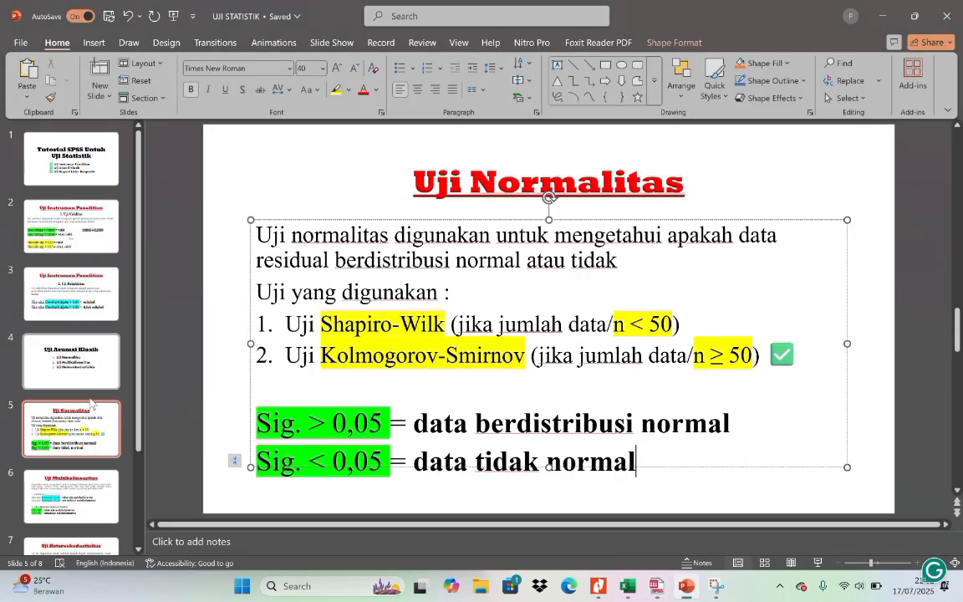
{"action": "left_click", "coordinate": [92, 473]}
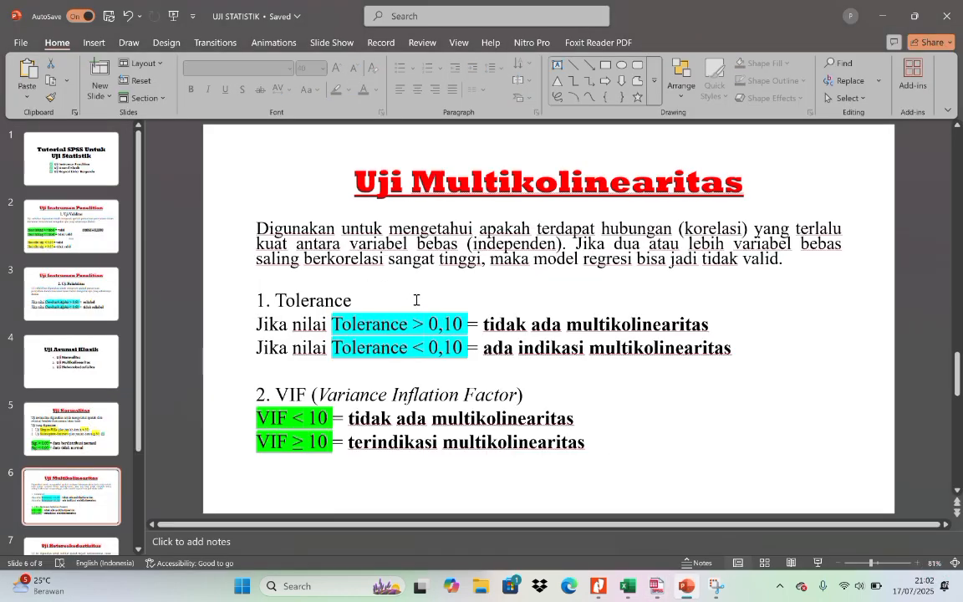
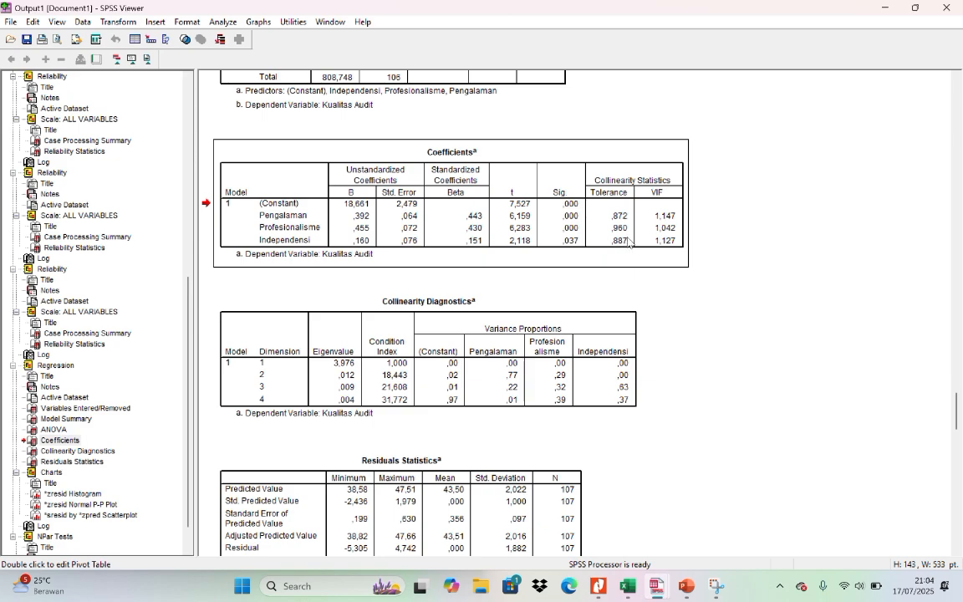
- Arrange the SPSS output and the PowerPoint presentation side by side, with the Uji Multikolinearitas slide enlarged for reading
{"action": "key", "text": "super+Left"}
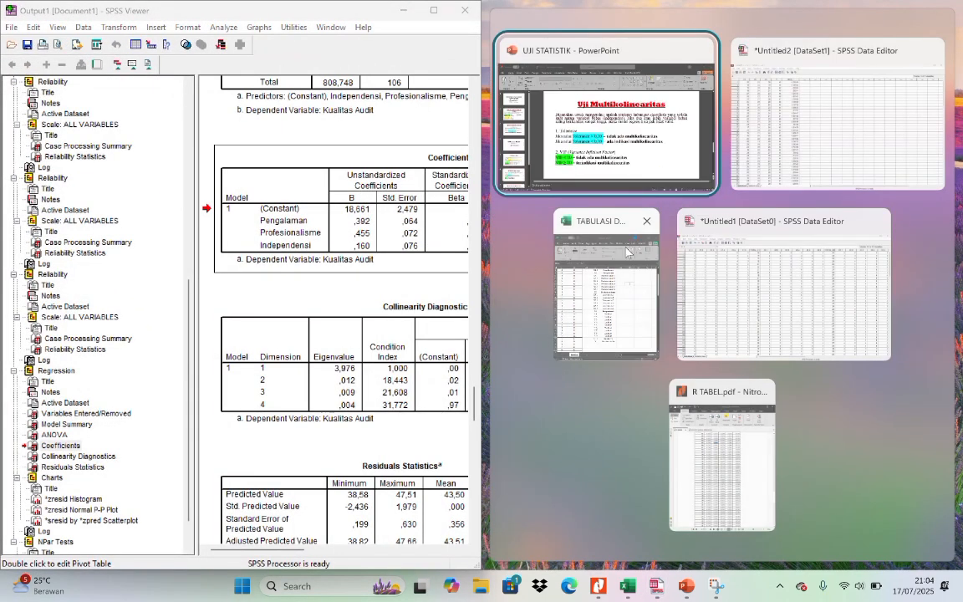
{"action": "left_click", "coordinate": [633, 127]}
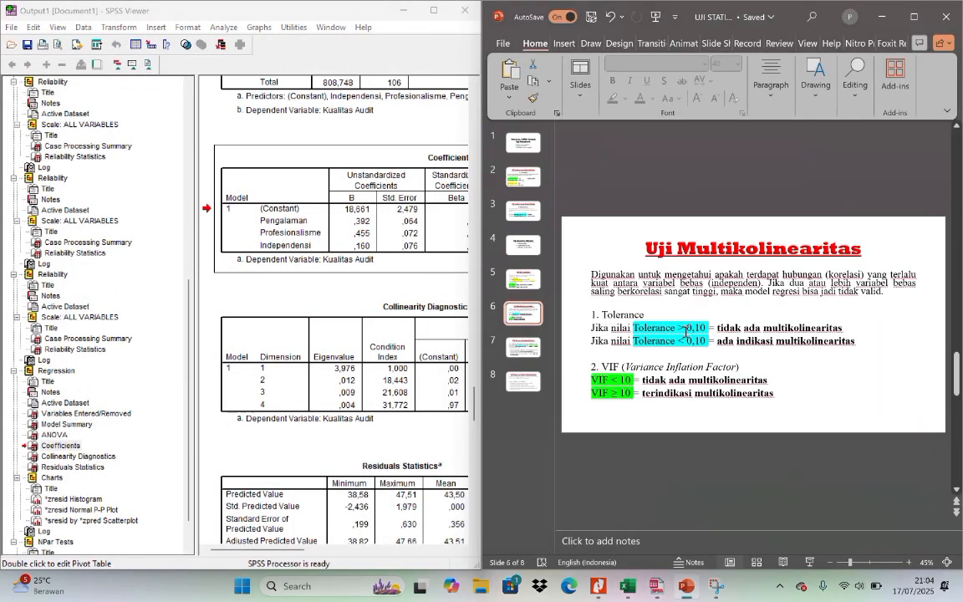
{"action": "scroll", "coordinate": [685, 331], "scroll_direction": "up", "scroll_amount": 2, "text": "ctrl"}
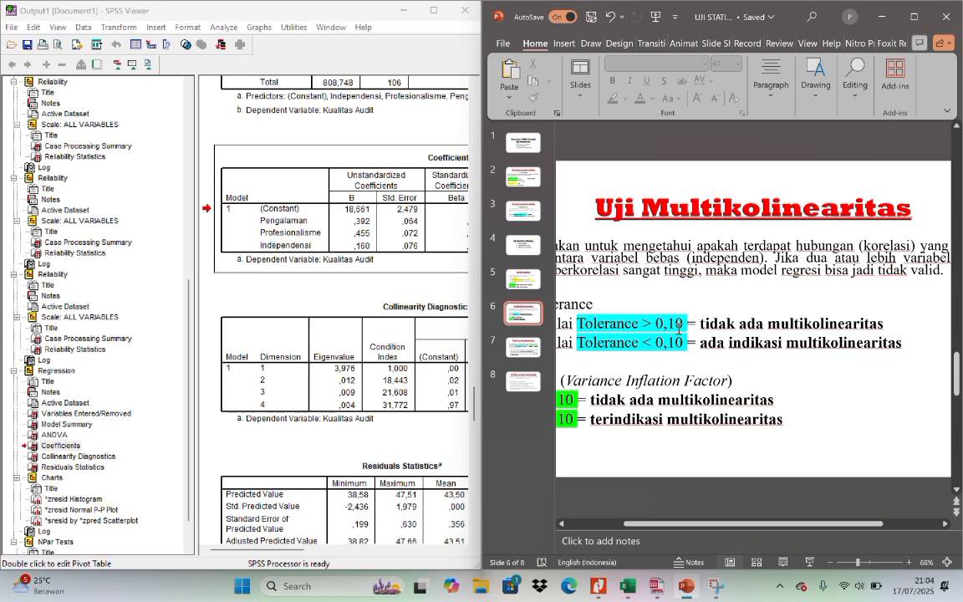
- Bring the Tolerance and VIF columns of the Coefficients table into view in the SPSS output and examine them
{"action": "left_click", "coordinate": [454, 289]}
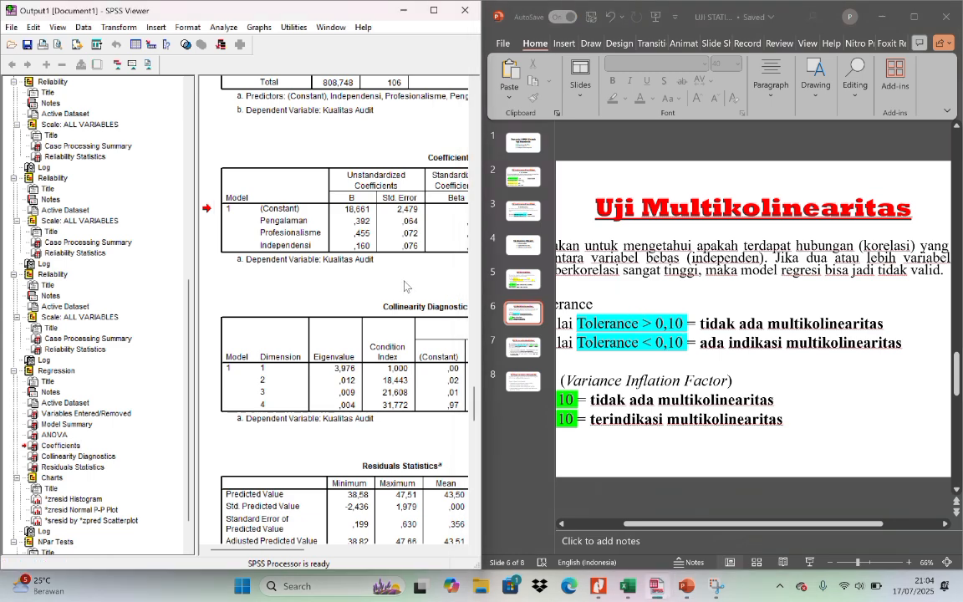
{"action": "left_click", "coordinate": [291, 273]}
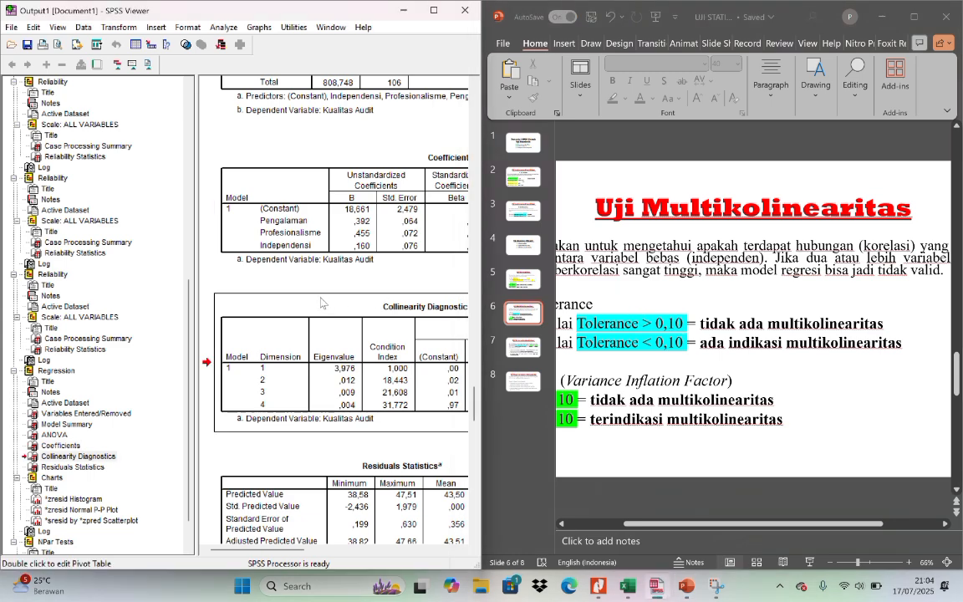
{"action": "left_click_drag", "start_coordinate": [289, 549], "coordinate": [423, 550]}
{"action": "left_click", "coordinate": [306, 213]}
{"action": "scroll", "coordinate": [389, 226], "scroll_direction": "up", "scroll_amount": 5}
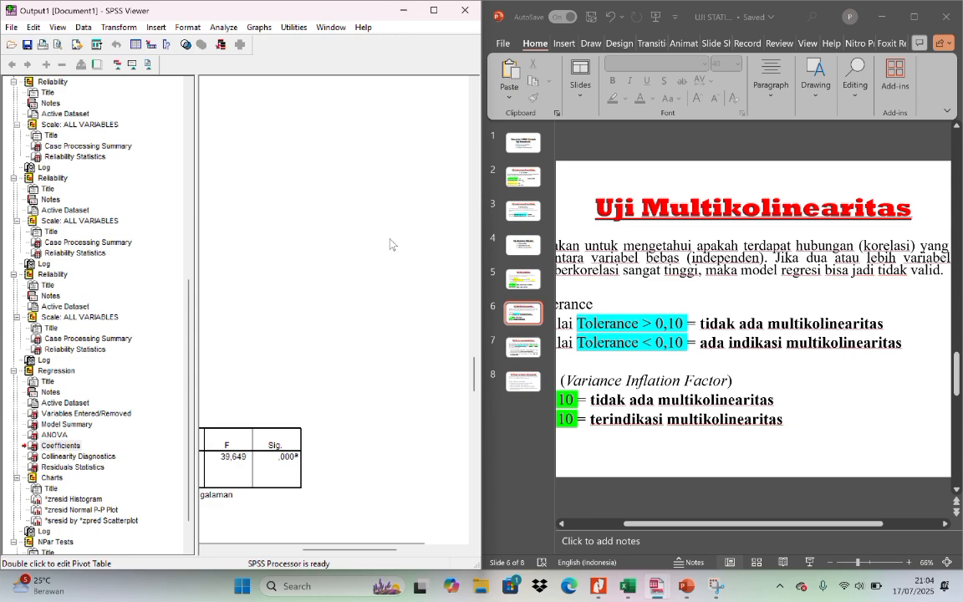
{"action": "scroll", "coordinate": [388, 255], "scroll_direction": "down", "scroll_amount": 1}
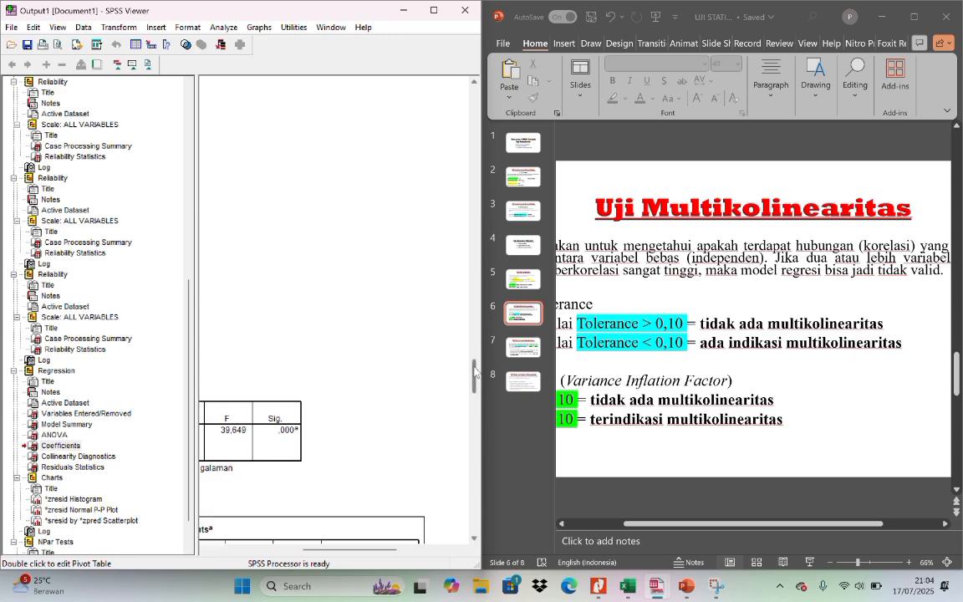
{"action": "scroll", "coordinate": [431, 334], "scroll_direction": "down", "scroll_amount": 10}
{"action": "scroll", "coordinate": [345, 300], "scroll_direction": "down", "scroll_amount": 5}
{"action": "scroll", "coordinate": [345, 299], "scroll_direction": "left", "scroll_amount": 3}
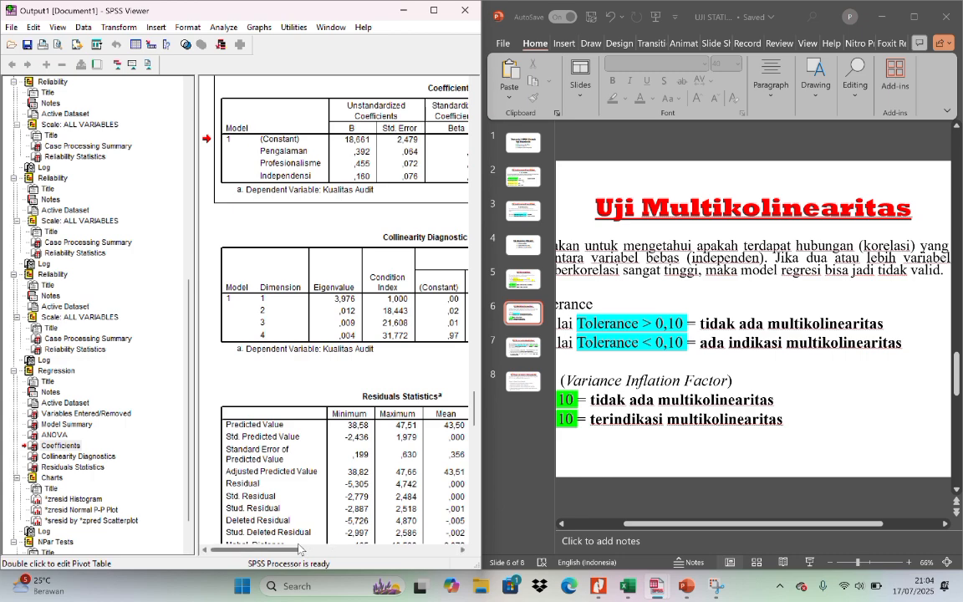
{"action": "scroll", "coordinate": [341, 536], "scroll_direction": "right", "scroll_amount": 4}
{"action": "scroll", "coordinate": [340, 535], "scroll_direction": "right", "scroll_amount": 6}
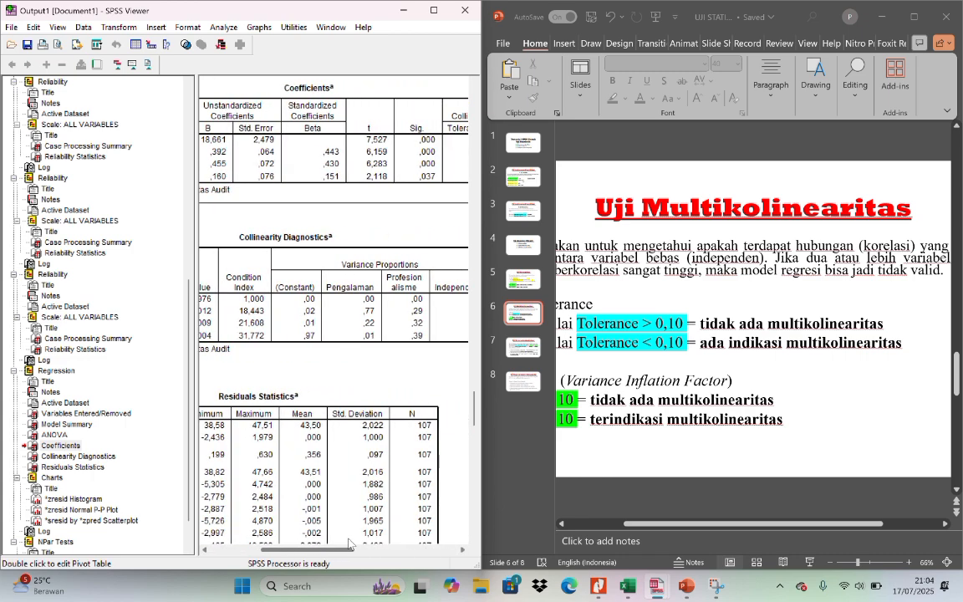
{"action": "scroll", "coordinate": [402, 393], "scroll_direction": "up", "scroll_amount": 4}
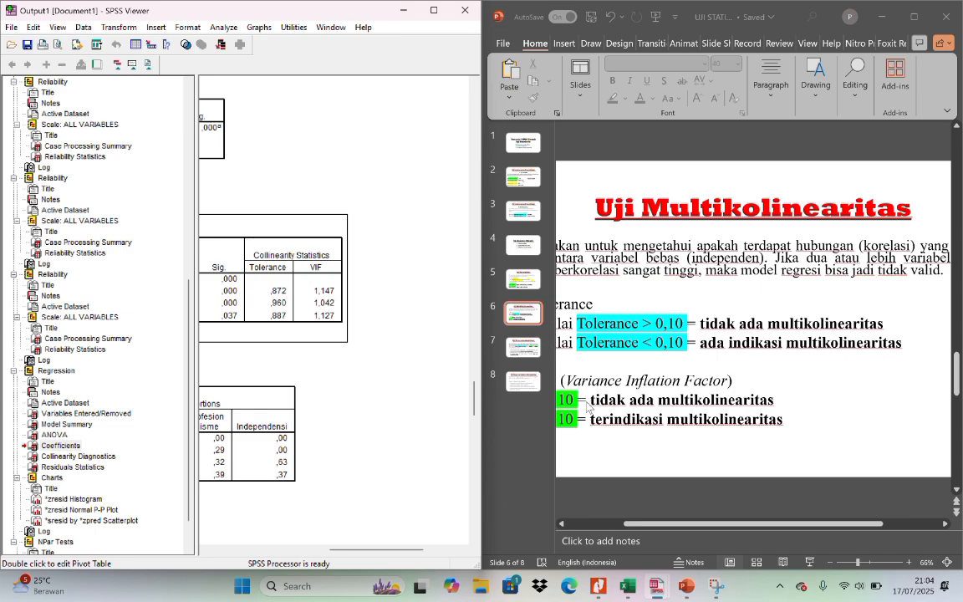
- Show the full Tolerance and VIF criteria on the Uji Multikolinearitas slide and compare them with the Collinearity Statistics
{"action": "left_click", "coordinate": [666, 392]}
{"action": "scroll", "coordinate": [672, 391], "scroll_direction": "left", "scroll_amount": 2}
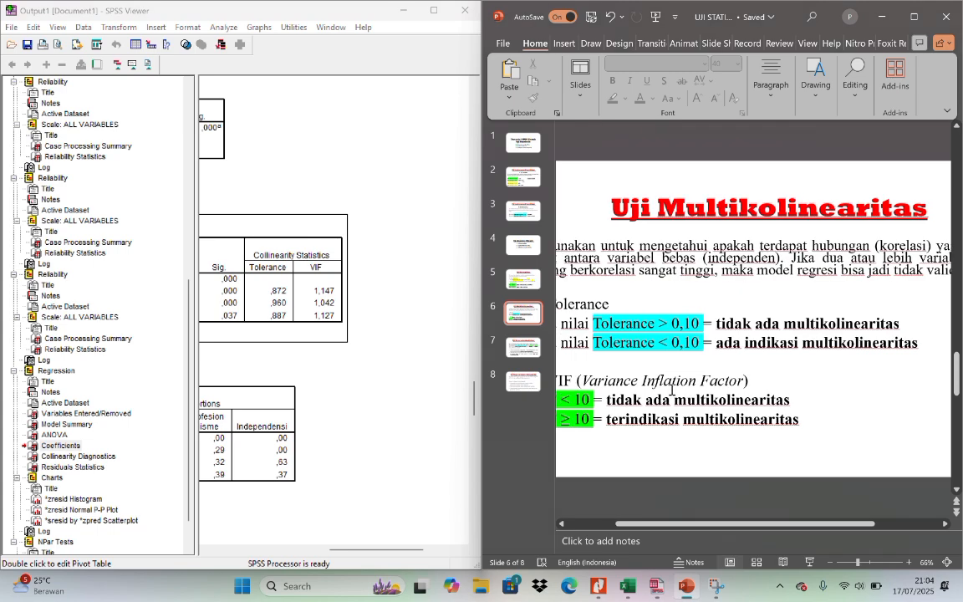
{"action": "scroll", "coordinate": [660, 393], "scroll_direction": "left", "scroll_amount": 2}
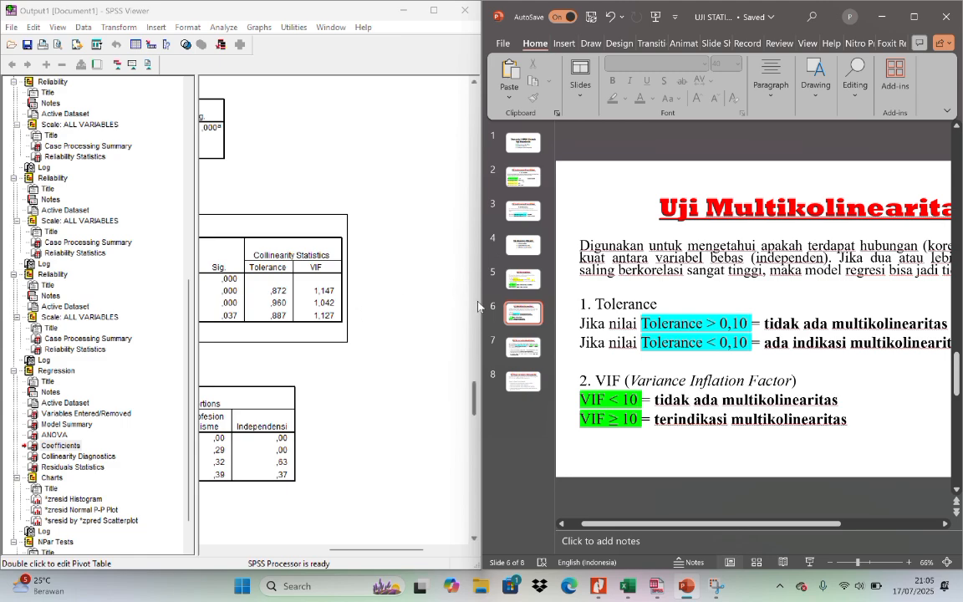
- Minimize the presentation and expand the SPSS output window to full screen
{"action": "mouse_move", "coordinate": [478, 301]}
{"action": "left_click", "coordinate": [885, 16]}
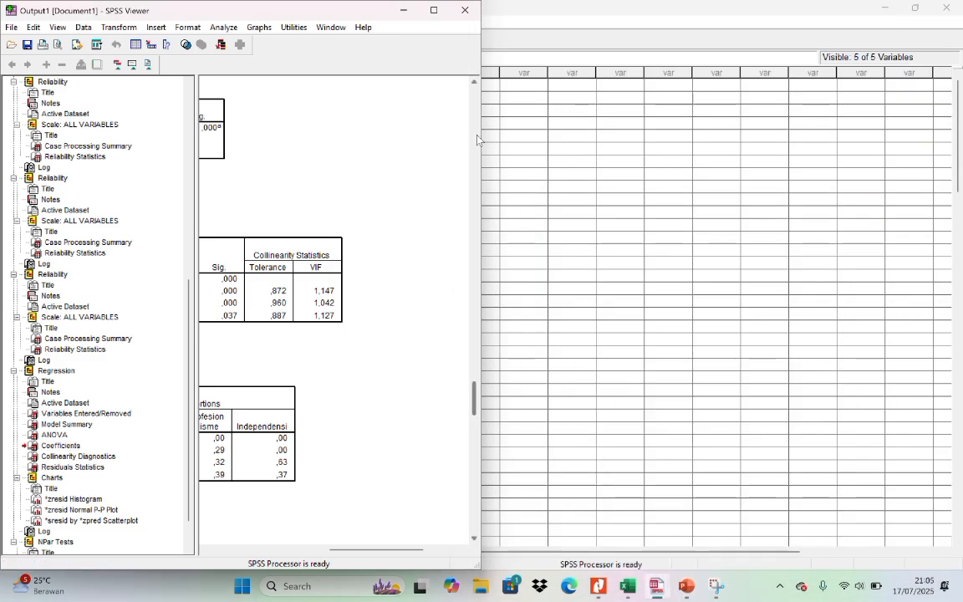
{"action": "left_click_drag", "start_coordinate": [482, 133], "coordinate": [807, 117]}
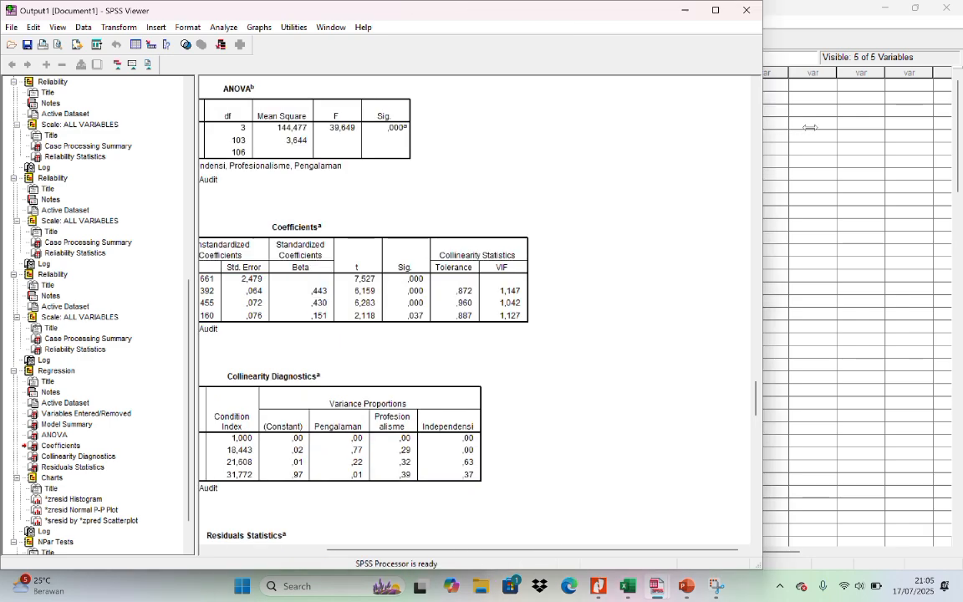
{"action": "left_click", "coordinate": [750, 16]}
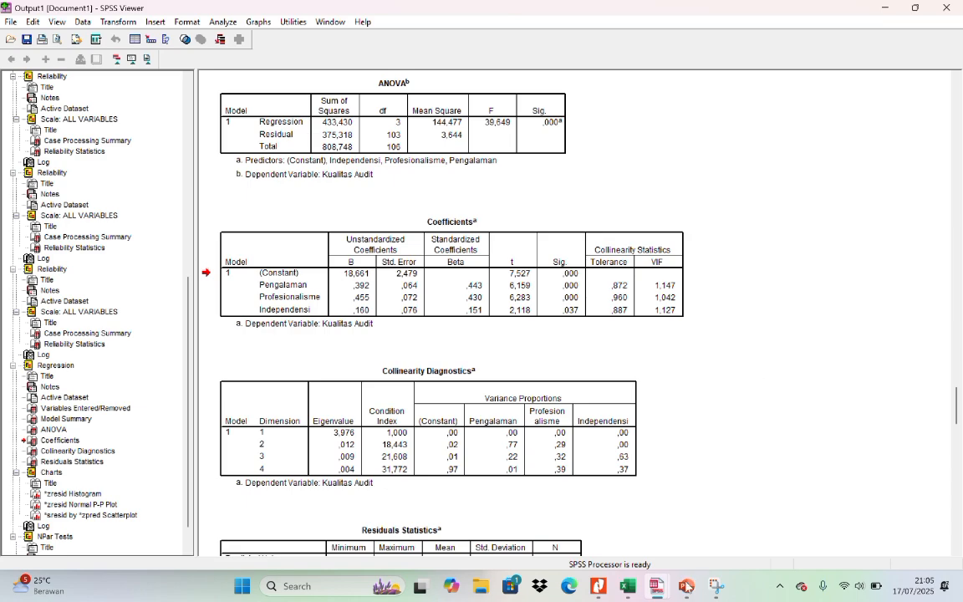
- Switch to the presentation in PowerPoint, maximize it and review the scatterplot criteria on the Uji Heteroskedastisitas slide
{"action": "left_click", "coordinate": [686, 556]}
{"action": "left_click", "coordinate": [527, 353]}
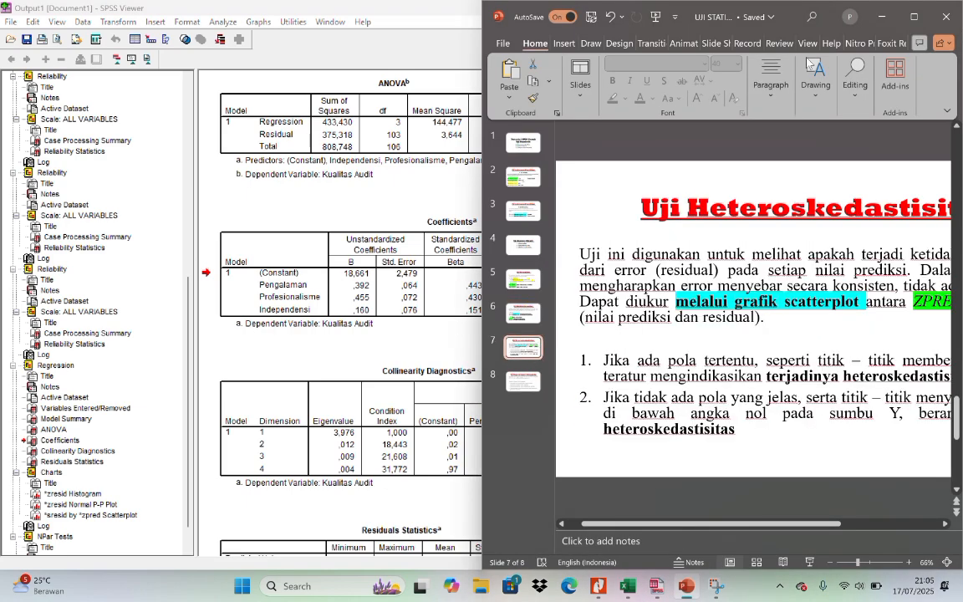
{"action": "left_click", "coordinate": [914, 16]}
{"action": "mouse_move", "coordinate": [914, 20]}
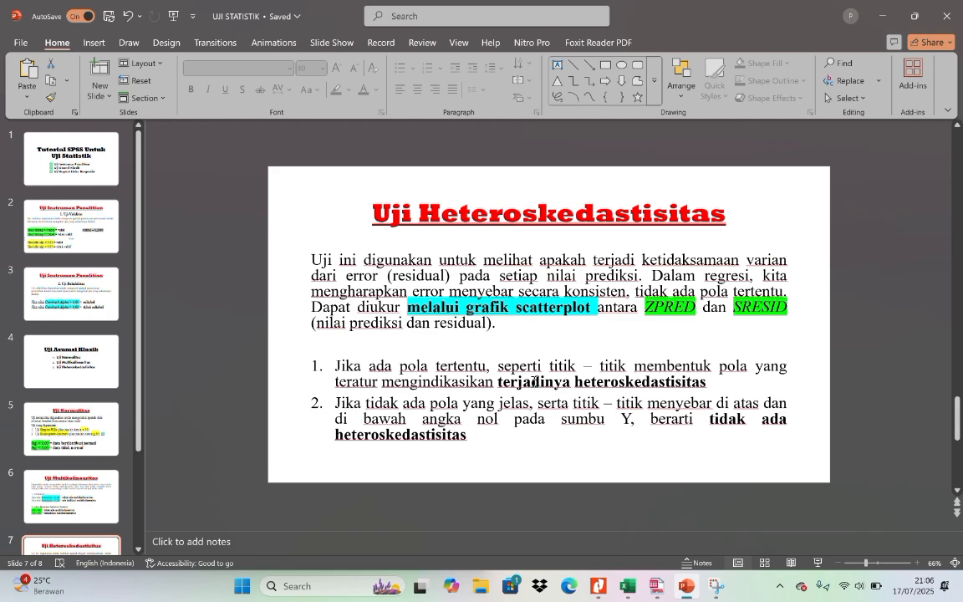
- Return to the SPSS output and examine the scatterplot of studentized residuals against standardized predicted values
{"action": "mouse_move", "coordinate": [657, 585]}
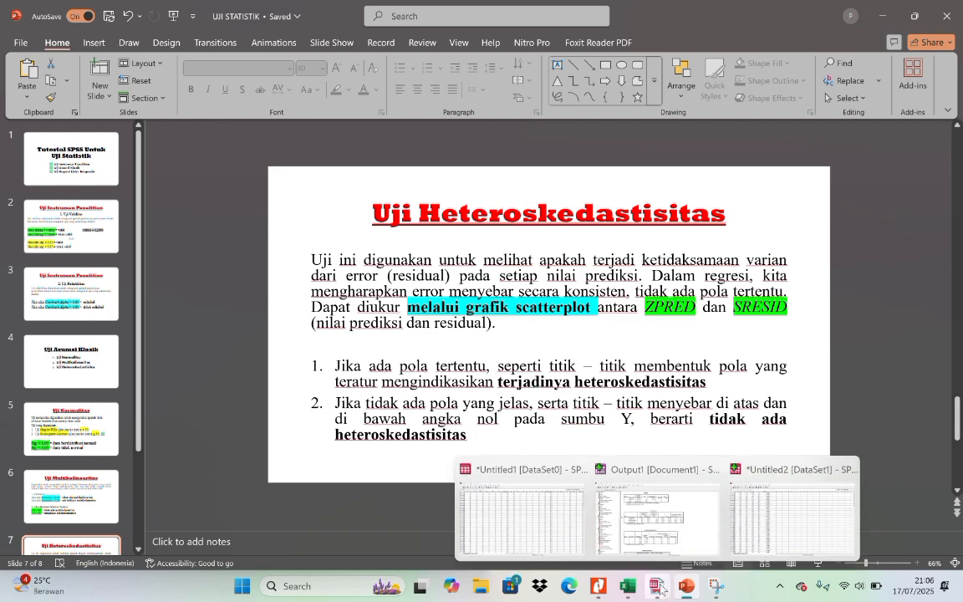
{"action": "left_click", "coordinate": [664, 549]}
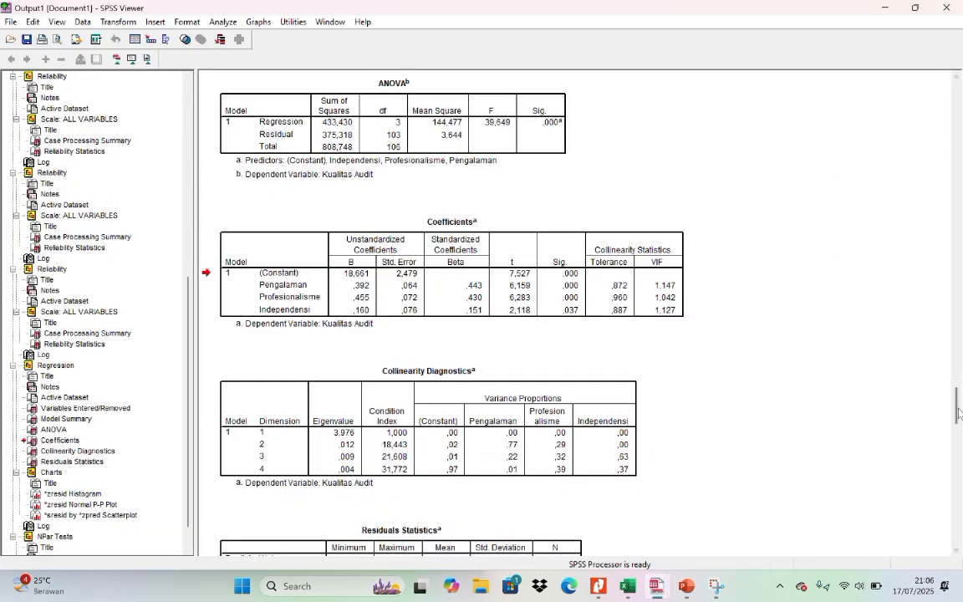
{"action": "left_click_drag", "start_coordinate": [960, 409], "coordinate": [939, 514]}
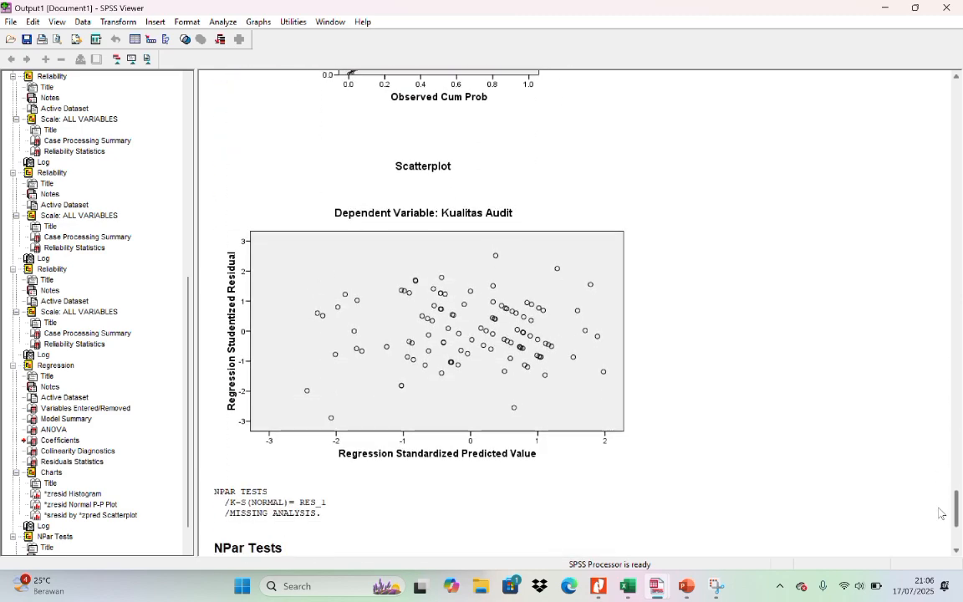
{"action": "left_click", "coordinate": [385, 280]}
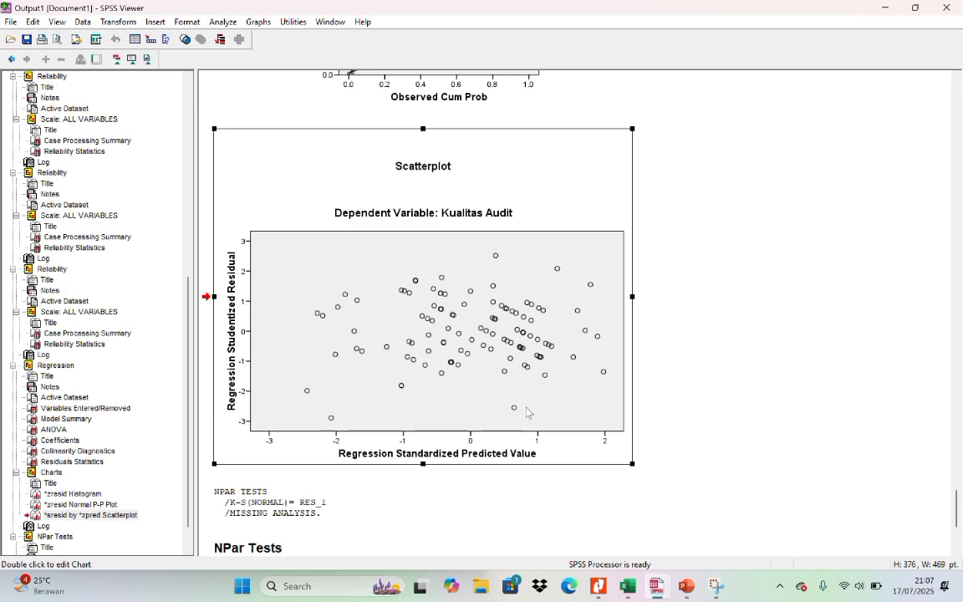
- Switch to the presentation in PowerPoint and review the Uji Regresi Linier Berganda slide
{"action": "left_click", "coordinate": [684, 586]}
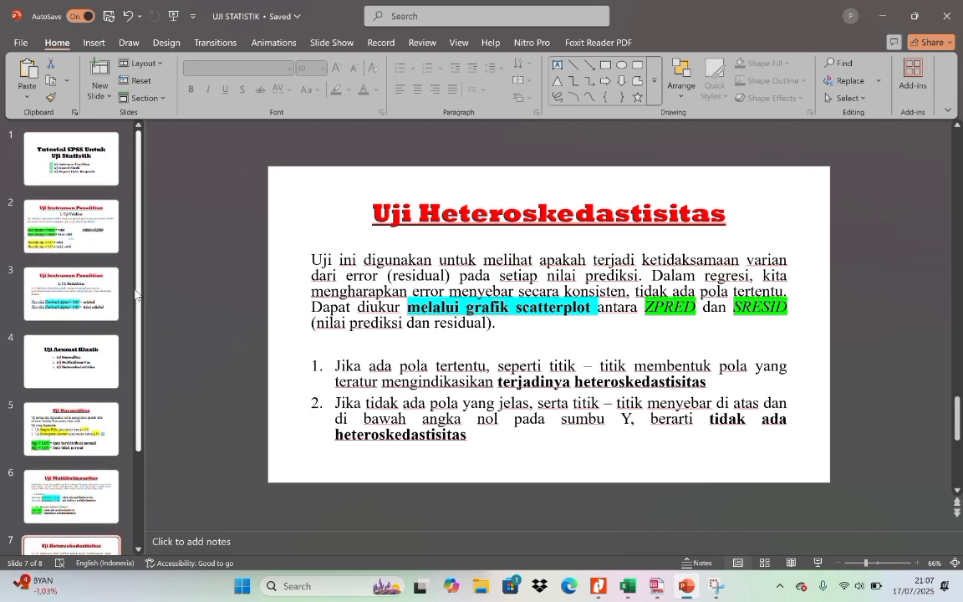
{"action": "scroll", "coordinate": [121, 335], "scroll_direction": "down", "scroll_amount": 2}
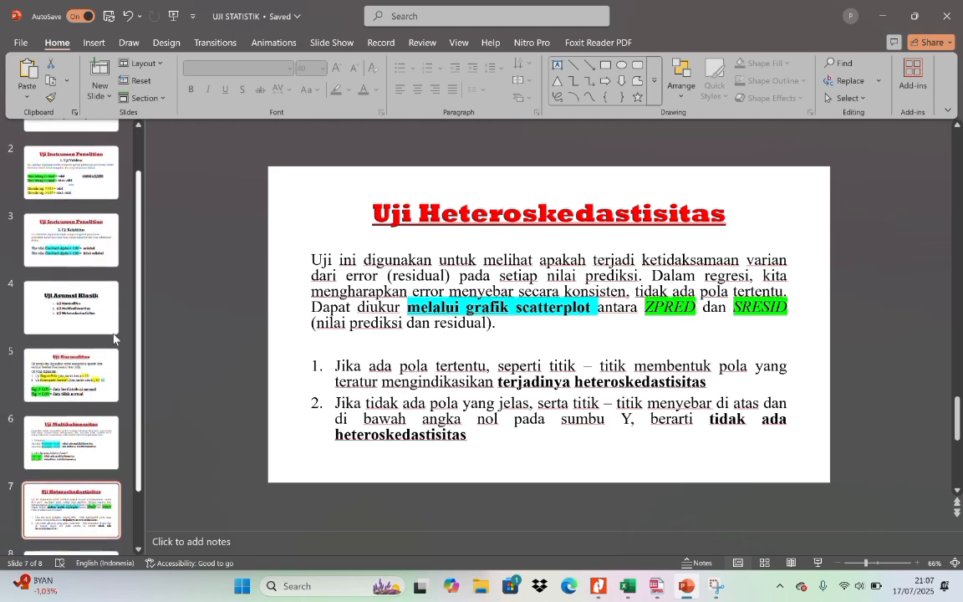
{"action": "scroll", "coordinate": [118, 351], "scroll_direction": "down", "scroll_amount": 2}
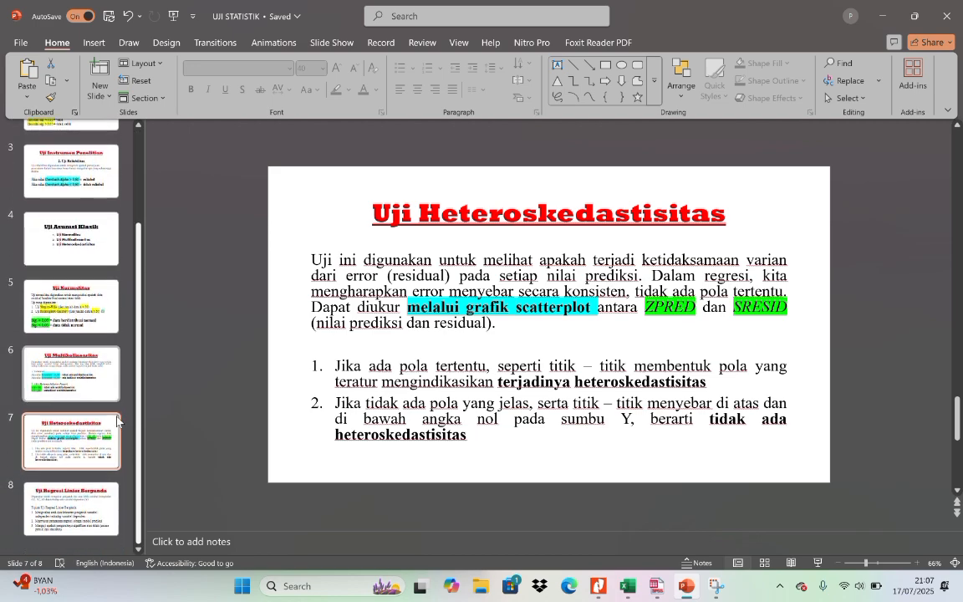
{"action": "left_click", "coordinate": [76, 507]}
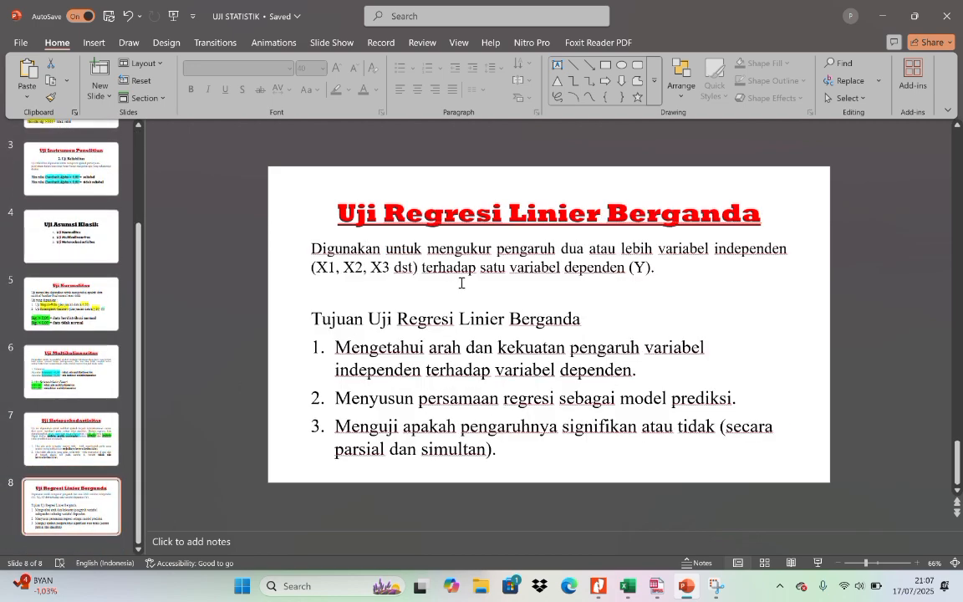
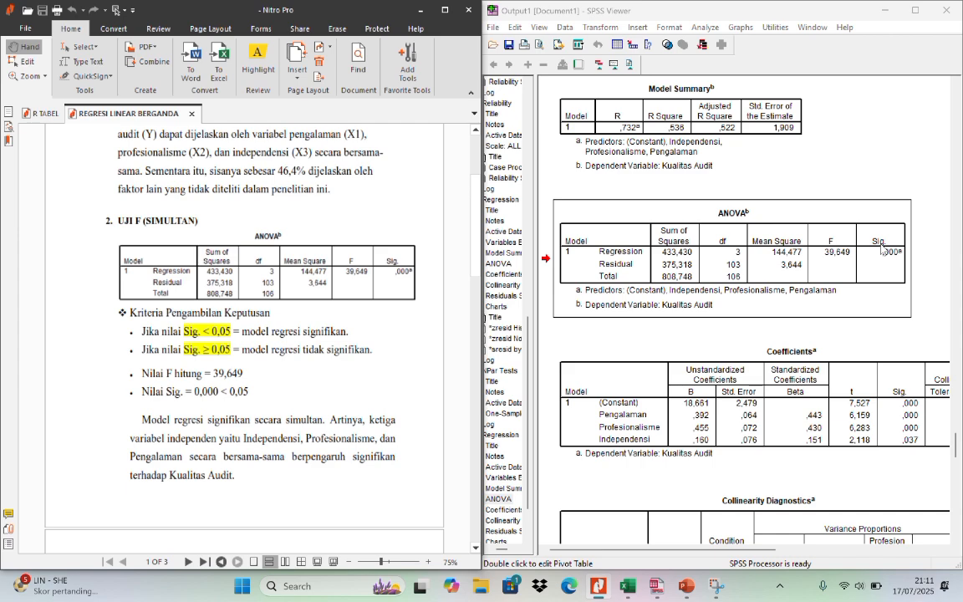
- Select the regression Coefficients table in the SPSS output and review the UJI t (PARSIAL) section of the REGRESI LINEAR BERGANDA PDF
{"action": "left_click", "coordinate": [882, 249]}
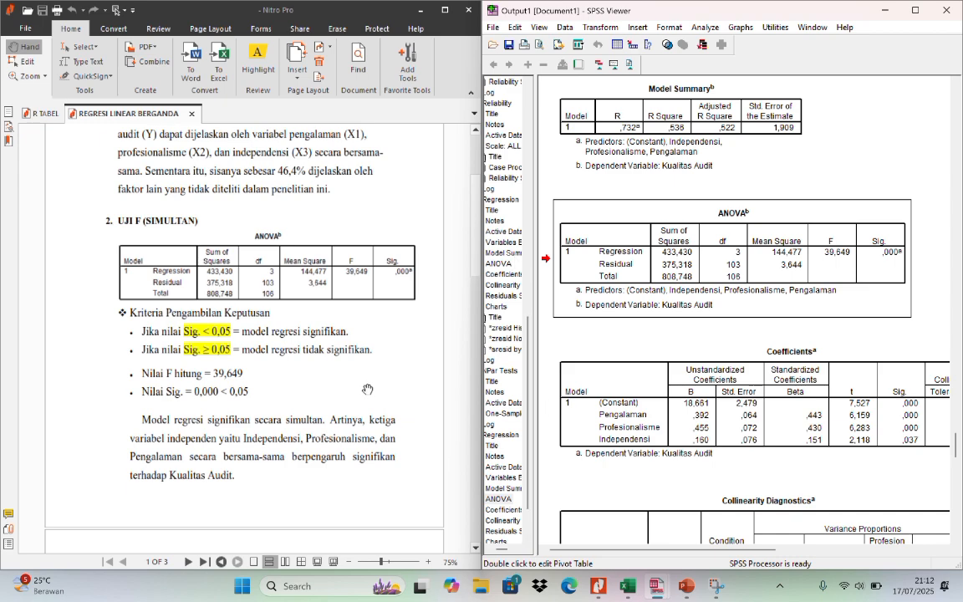
{"action": "left_click", "coordinate": [563, 334]}
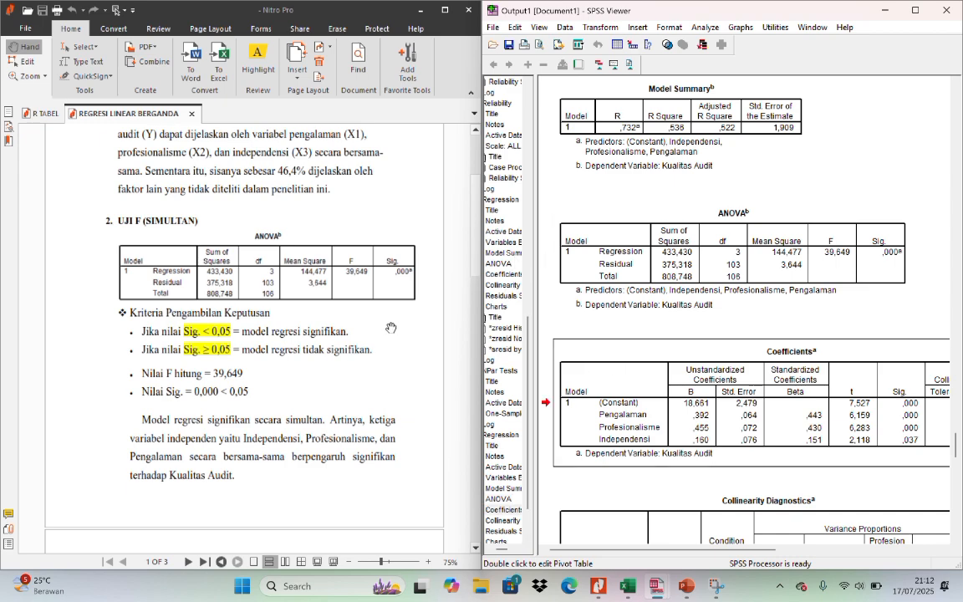
{"action": "scroll", "coordinate": [390, 328], "scroll_direction": "down", "scroll_amount": 5}
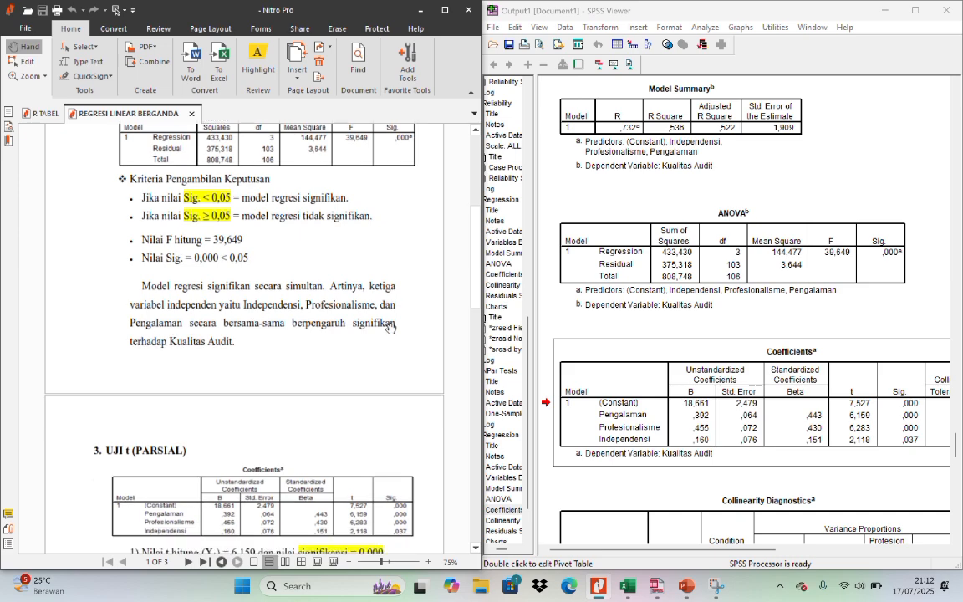
{"action": "scroll", "coordinate": [391, 328], "scroll_direction": "down", "scroll_amount": 15}
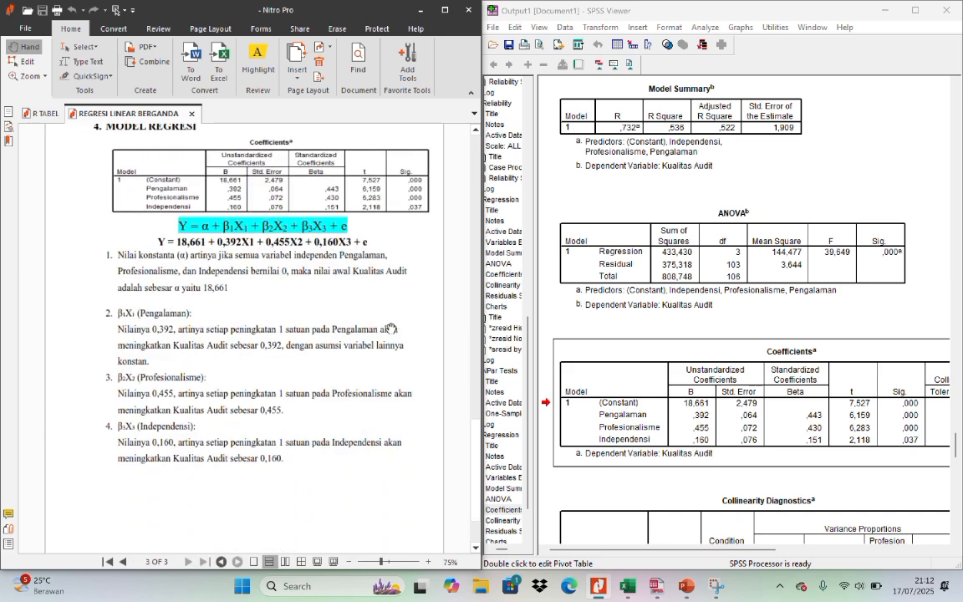
{"action": "scroll", "coordinate": [390, 327], "scroll_direction": "up", "scroll_amount": 12}
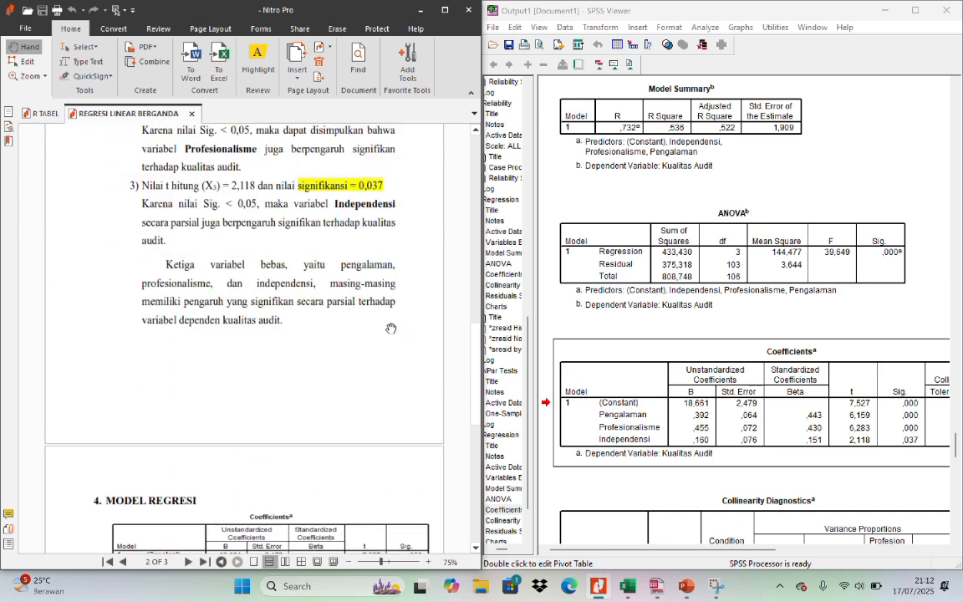
{"action": "scroll", "coordinate": [385, 321], "scroll_direction": "down", "scroll_amount": 1}
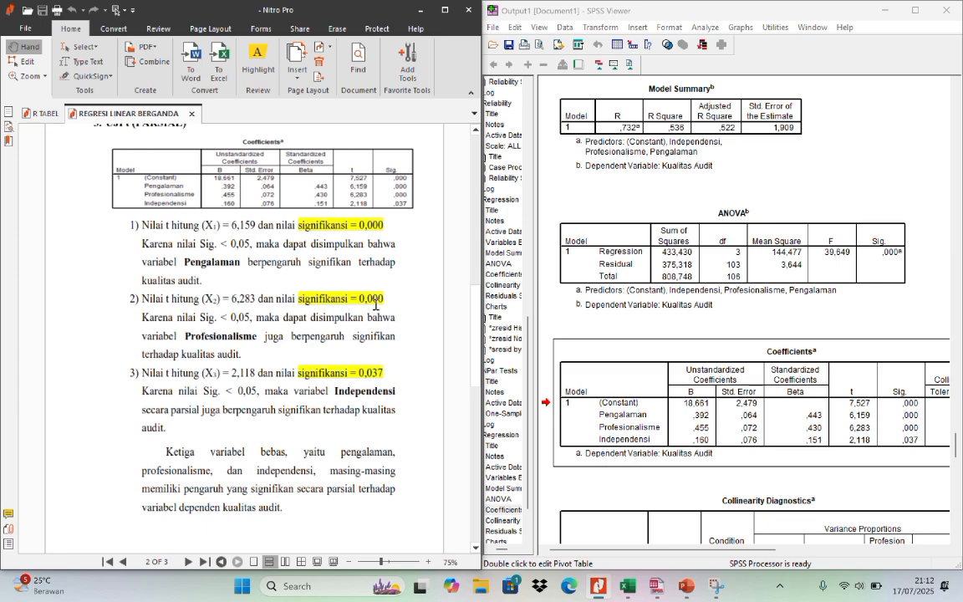
- Examine the t, Sig. and Collinearity Statistics columns of the Coefficients table in the SPSS output alongside the UJI t (PARSIAL) section
{"action": "scroll", "coordinate": [376, 305], "scroll_direction": "up", "scroll_amount": 1}
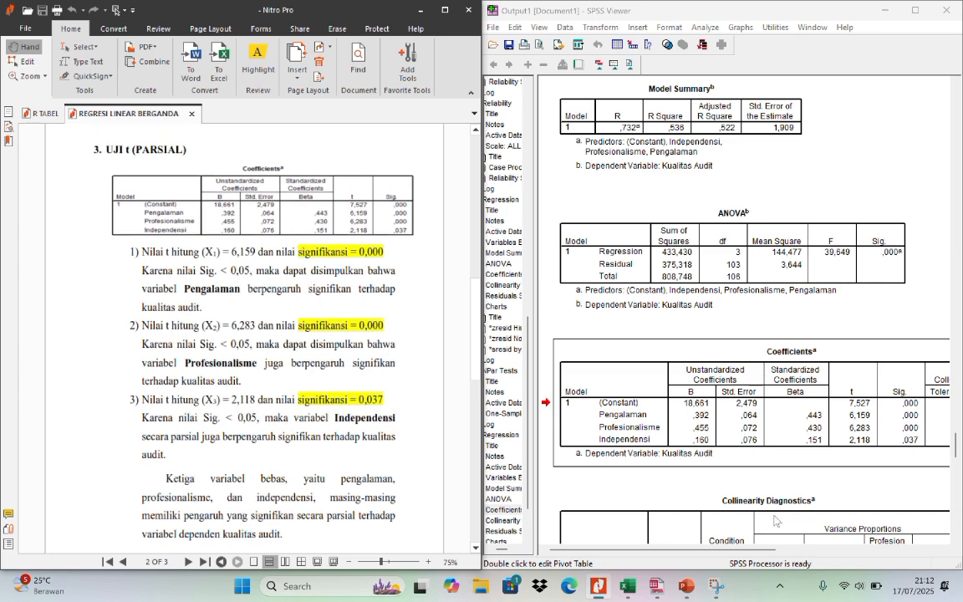
{"action": "scroll", "coordinate": [693, 472], "scroll_direction": "down", "scroll_amount": 5}
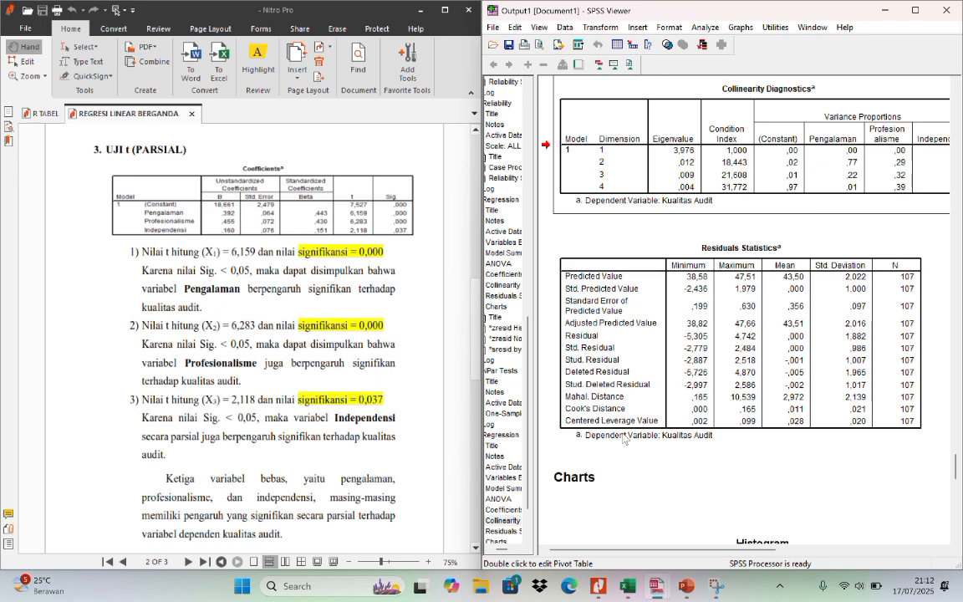
{"action": "left_click_drag", "start_coordinate": [699, 554], "coordinate": [745, 554]}
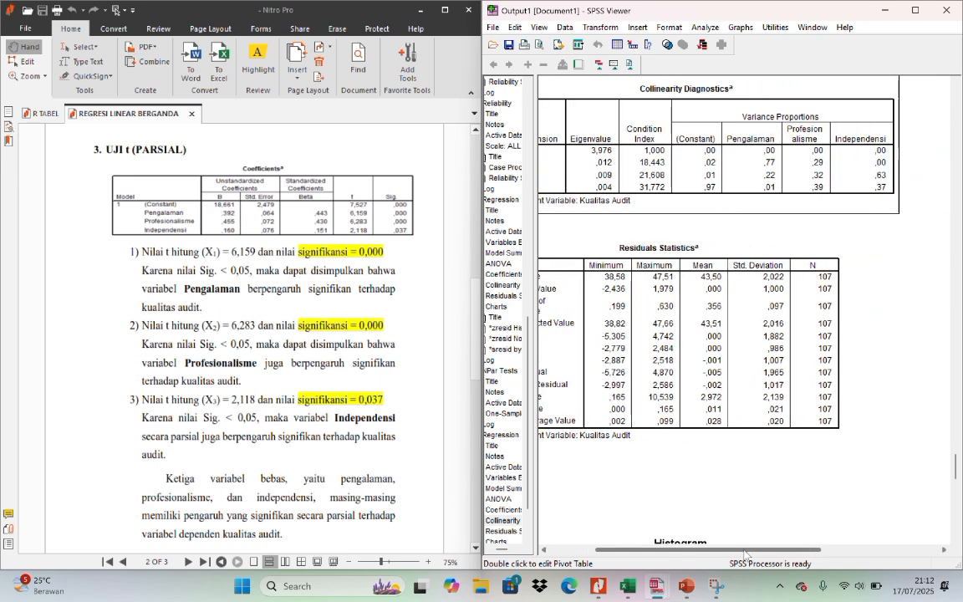
{"action": "scroll", "coordinate": [901, 317], "scroll_direction": "up", "scroll_amount": 3}
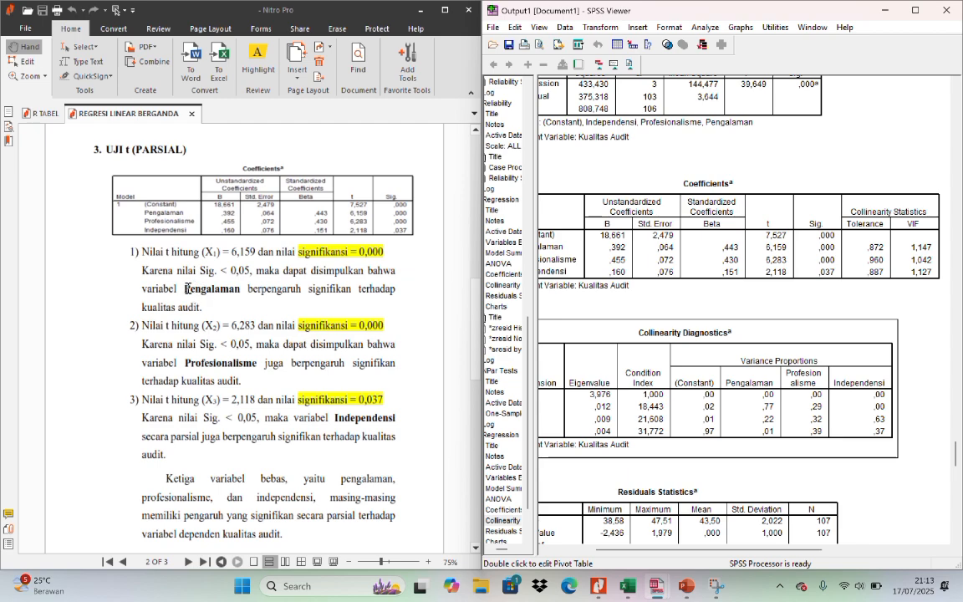
- Review the partial t-test conclusions for Pengalaman, Profesionalisme and Independensi in the REGRESI LINEAR BERGANDA PDF
{"action": "left_click_drag", "start_coordinate": [184, 289], "coordinate": [261, 292]}
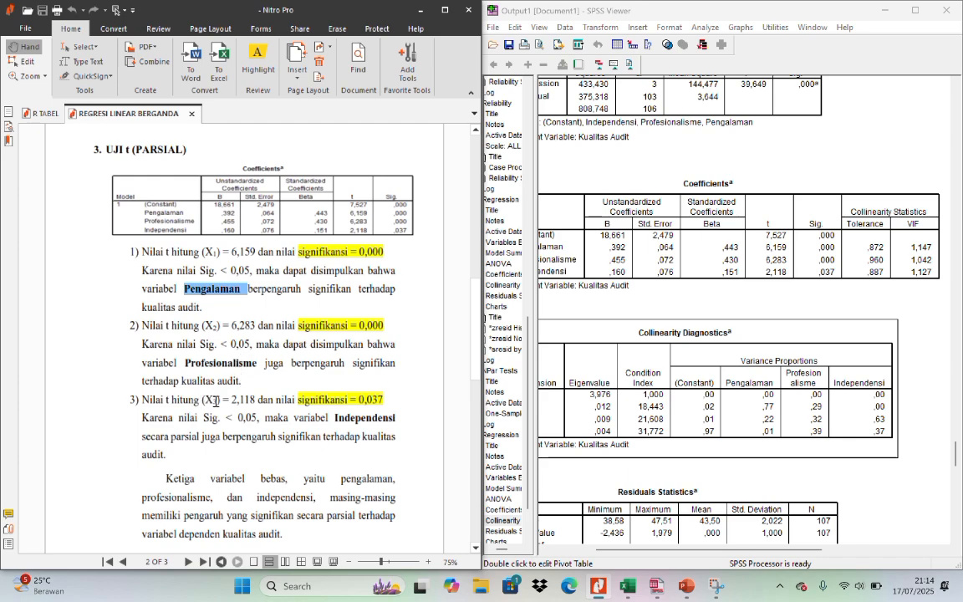
{"action": "left_click_drag", "start_coordinate": [386, 399], "coordinate": [361, 400]}
{"action": "left_click", "coordinate": [394, 402]}
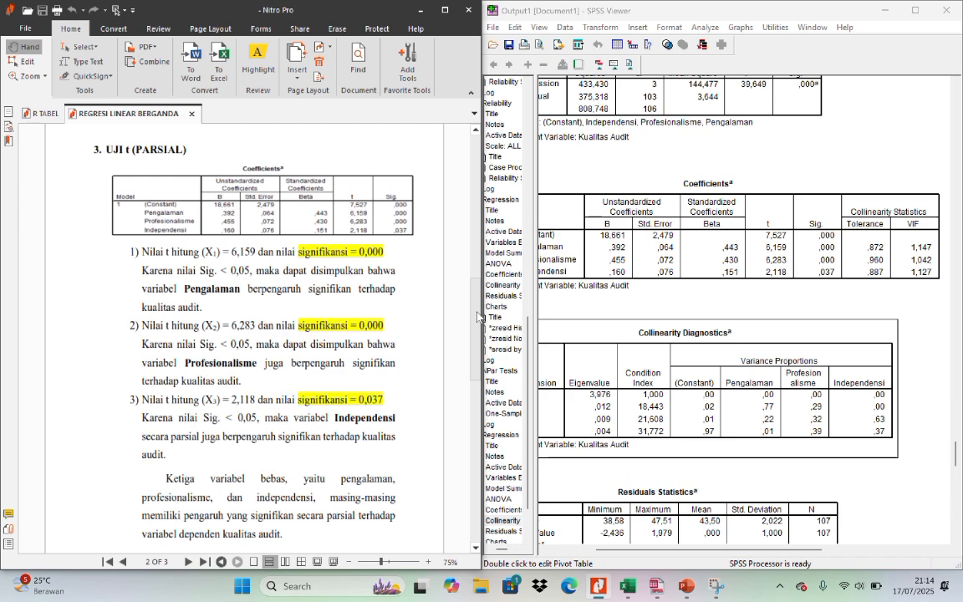
- Show the MODEL REGRESI section of the PDF and select the matching regression Coefficients table in the SPSS output
{"action": "left_click_drag", "start_coordinate": [479, 316], "coordinate": [468, 448]}
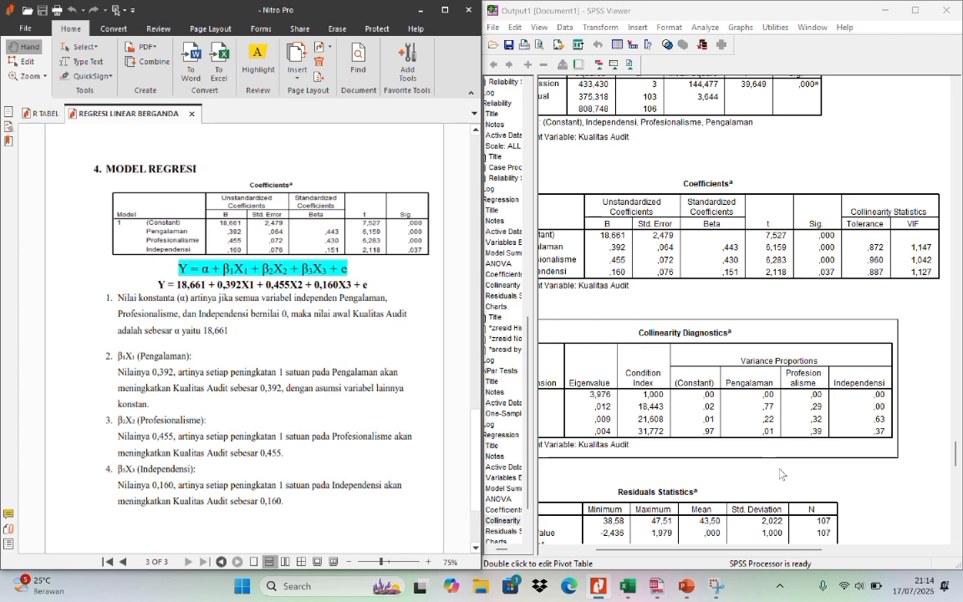
{"action": "left_click_drag", "start_coordinate": [958, 447], "coordinate": [958, 461]}
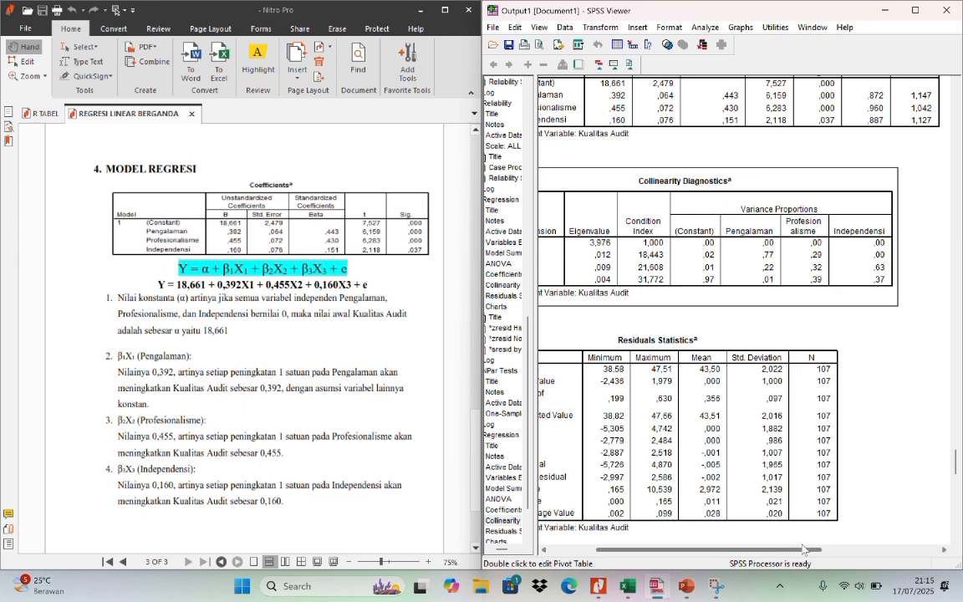
{"action": "left_click_drag", "start_coordinate": [801, 550], "coordinate": [751, 549]}
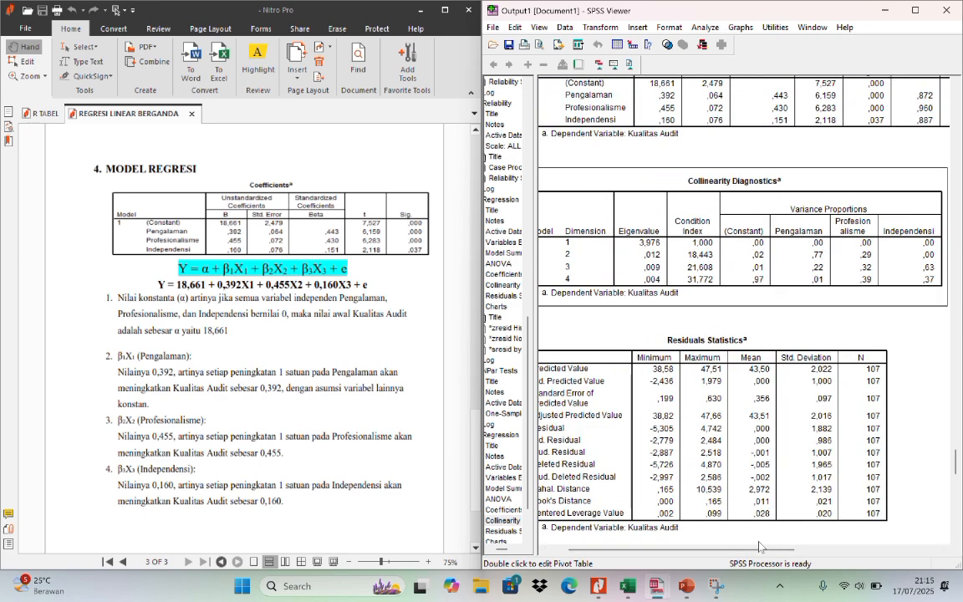
{"action": "left_click_drag", "start_coordinate": [756, 550], "coordinate": [723, 550]}
{"action": "left_click", "coordinate": [800, 229]}
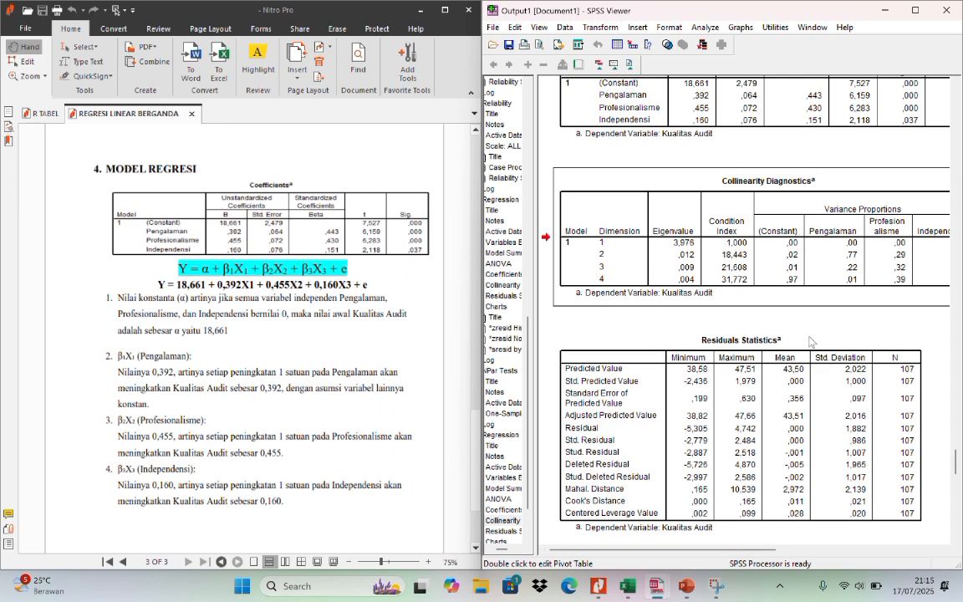
{"action": "left_click", "coordinate": [906, 413]}
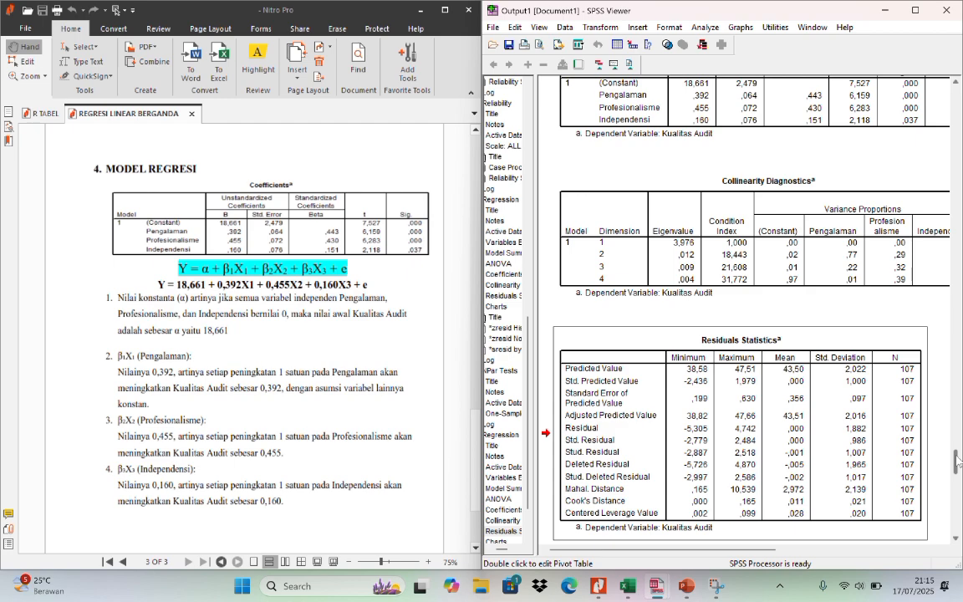
{"action": "left_click_drag", "start_coordinate": [957, 459], "coordinate": [958, 442]}
{"action": "left_click", "coordinate": [794, 382]}
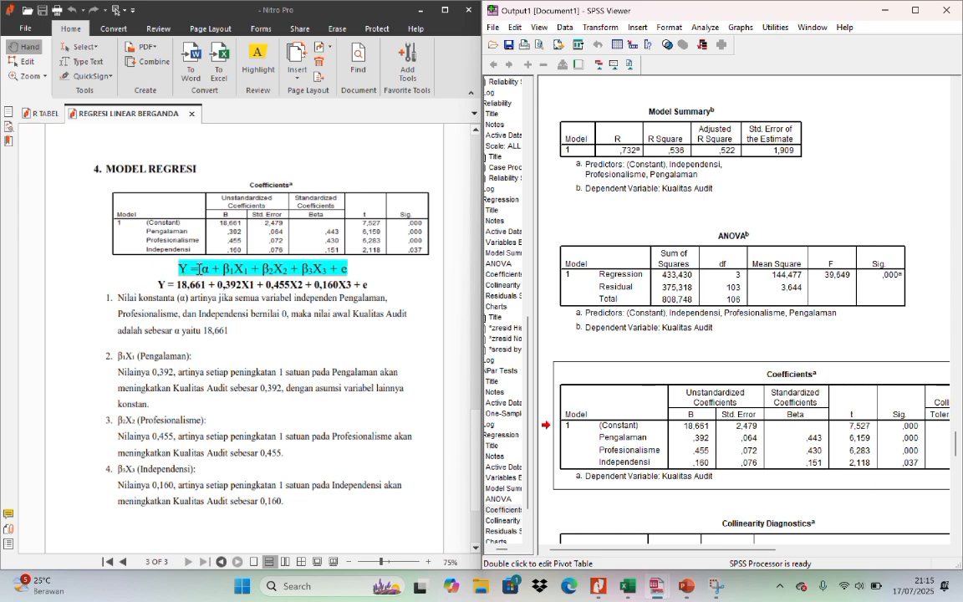
- Review the general regression equation Y = α + β₁X₁ + β₂X₂ + β₃X₃ + e and its fitted version in the PDF
{"action": "left_click", "coordinate": [180, 266]}
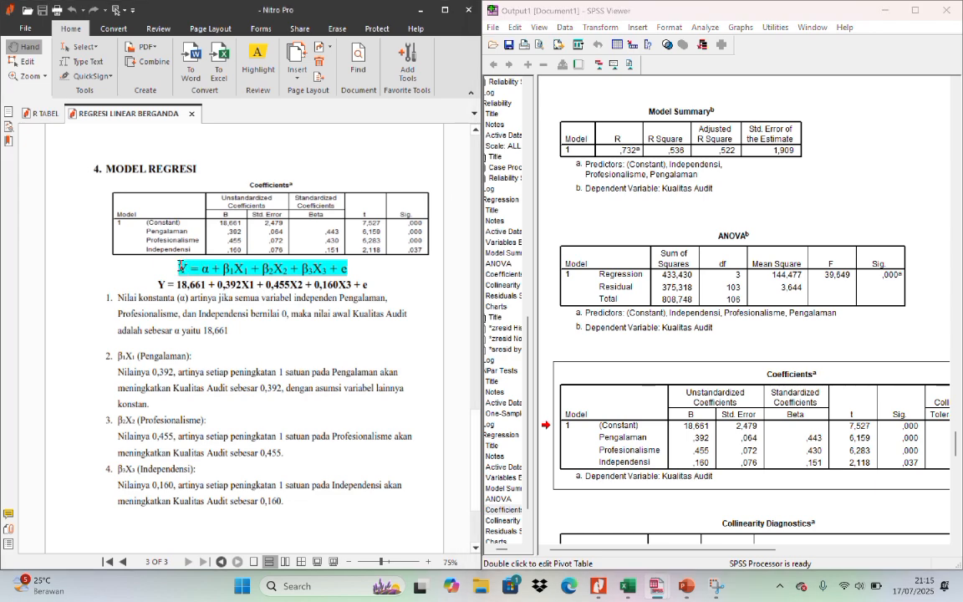
{"action": "left_click_drag", "start_coordinate": [181, 266], "coordinate": [366, 277]}
{"action": "left_click", "coordinate": [368, 280]}
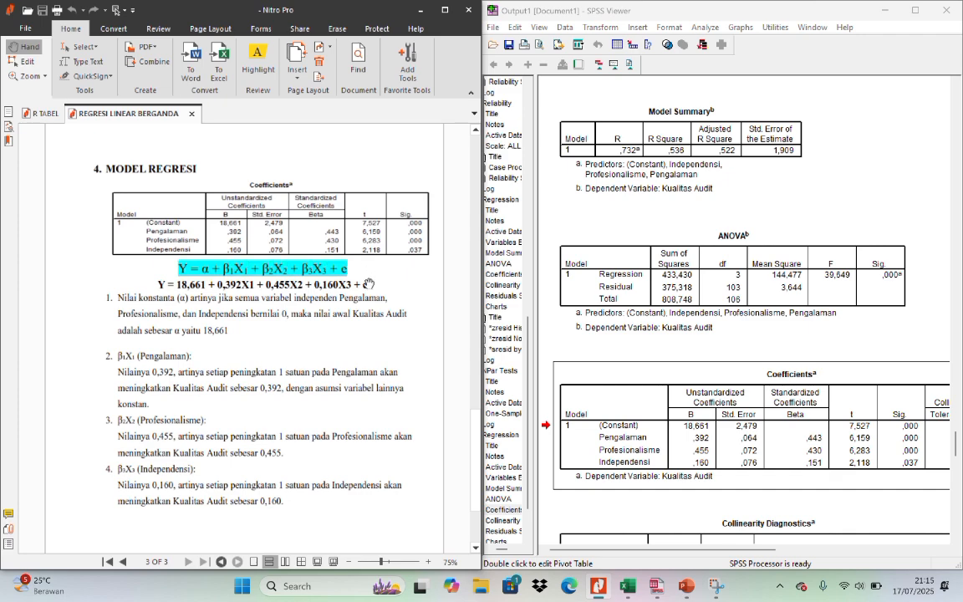